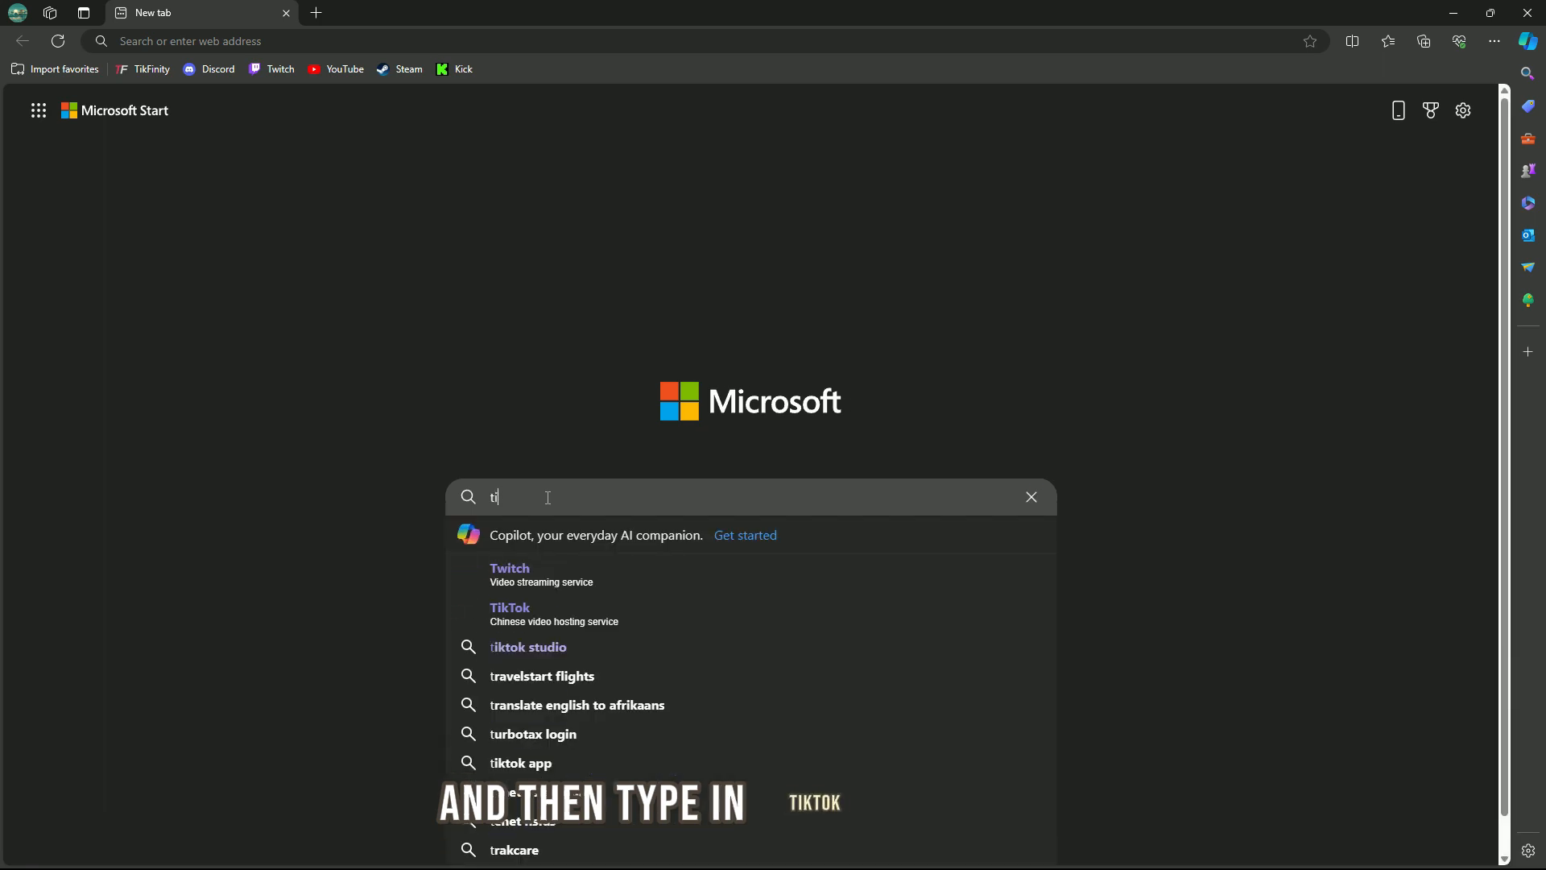
Search the web for "tiktok studio" and download the free Windows installer from the TikTok LIVE Studio page
{"action": "type", "text": "dio"}
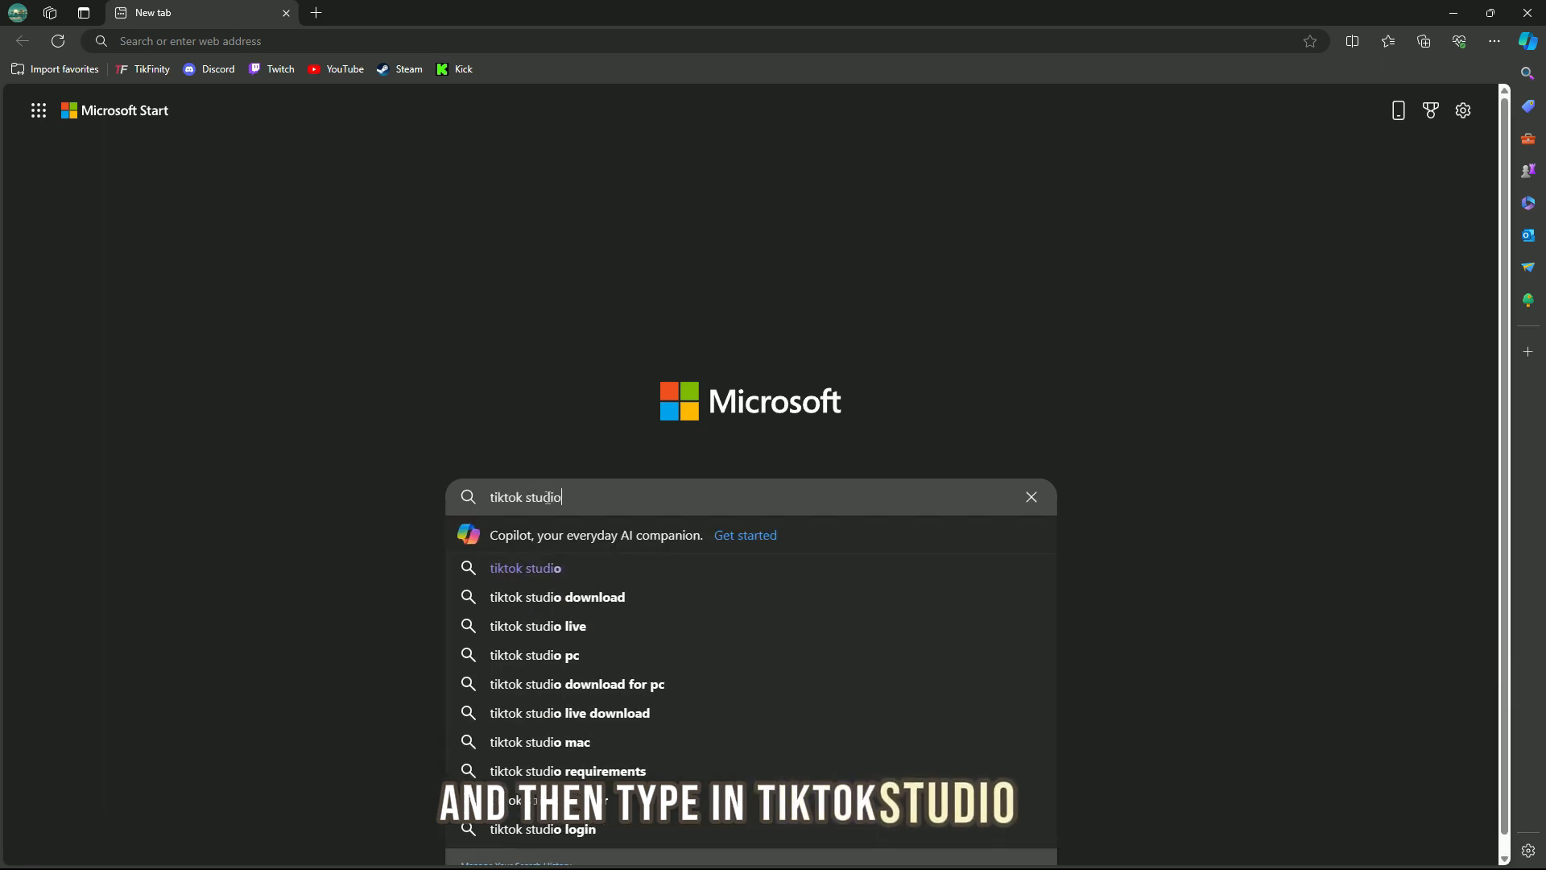
{"action": "key", "text": "Return"}
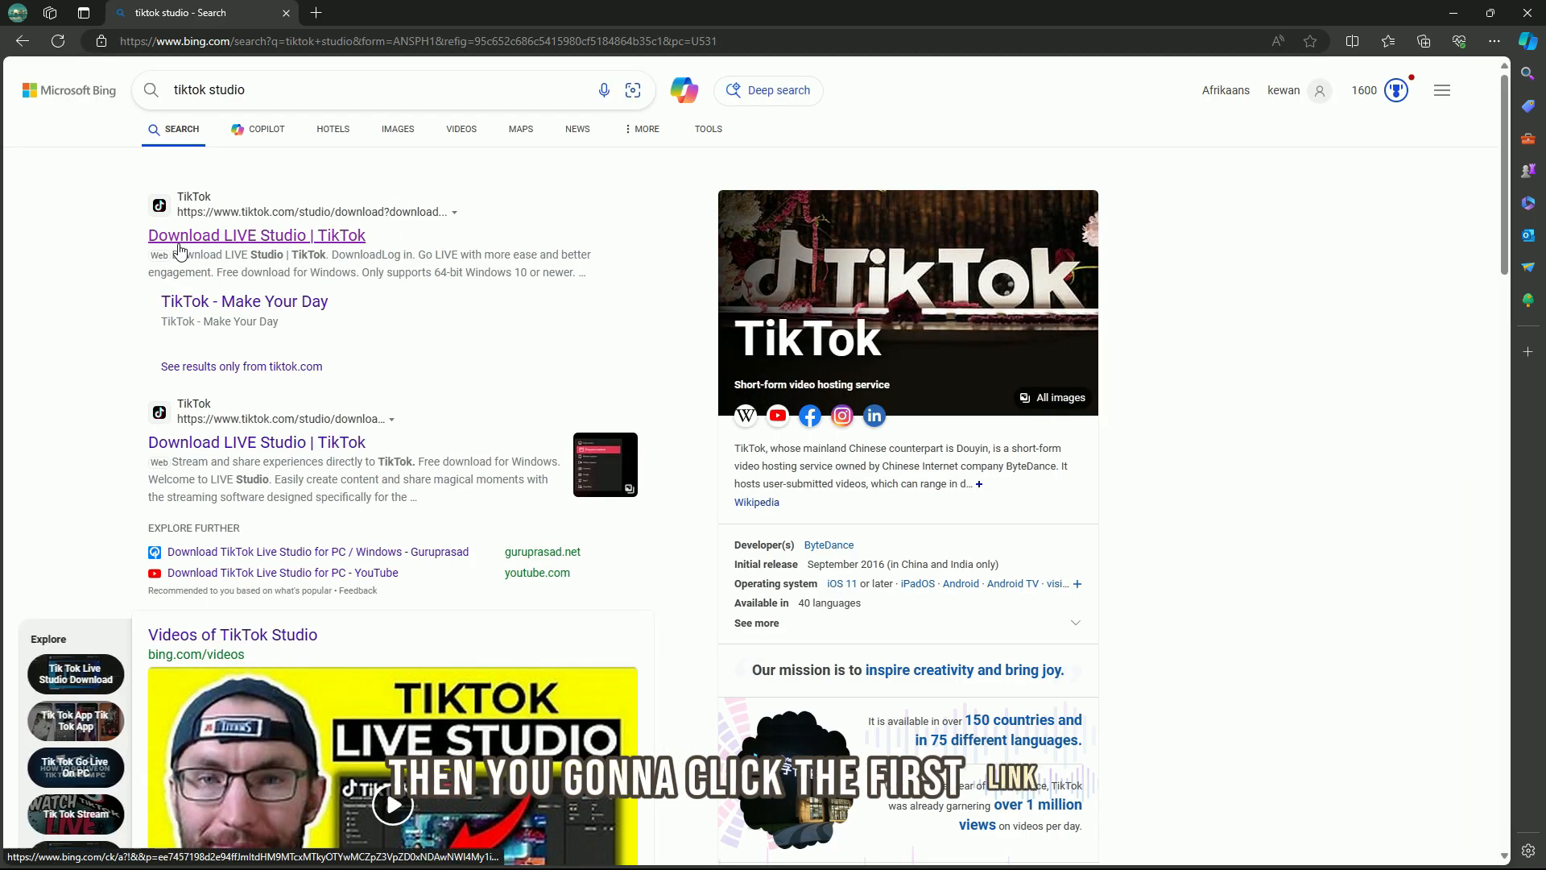
{"action": "left_click", "coordinate": [319, 234]}
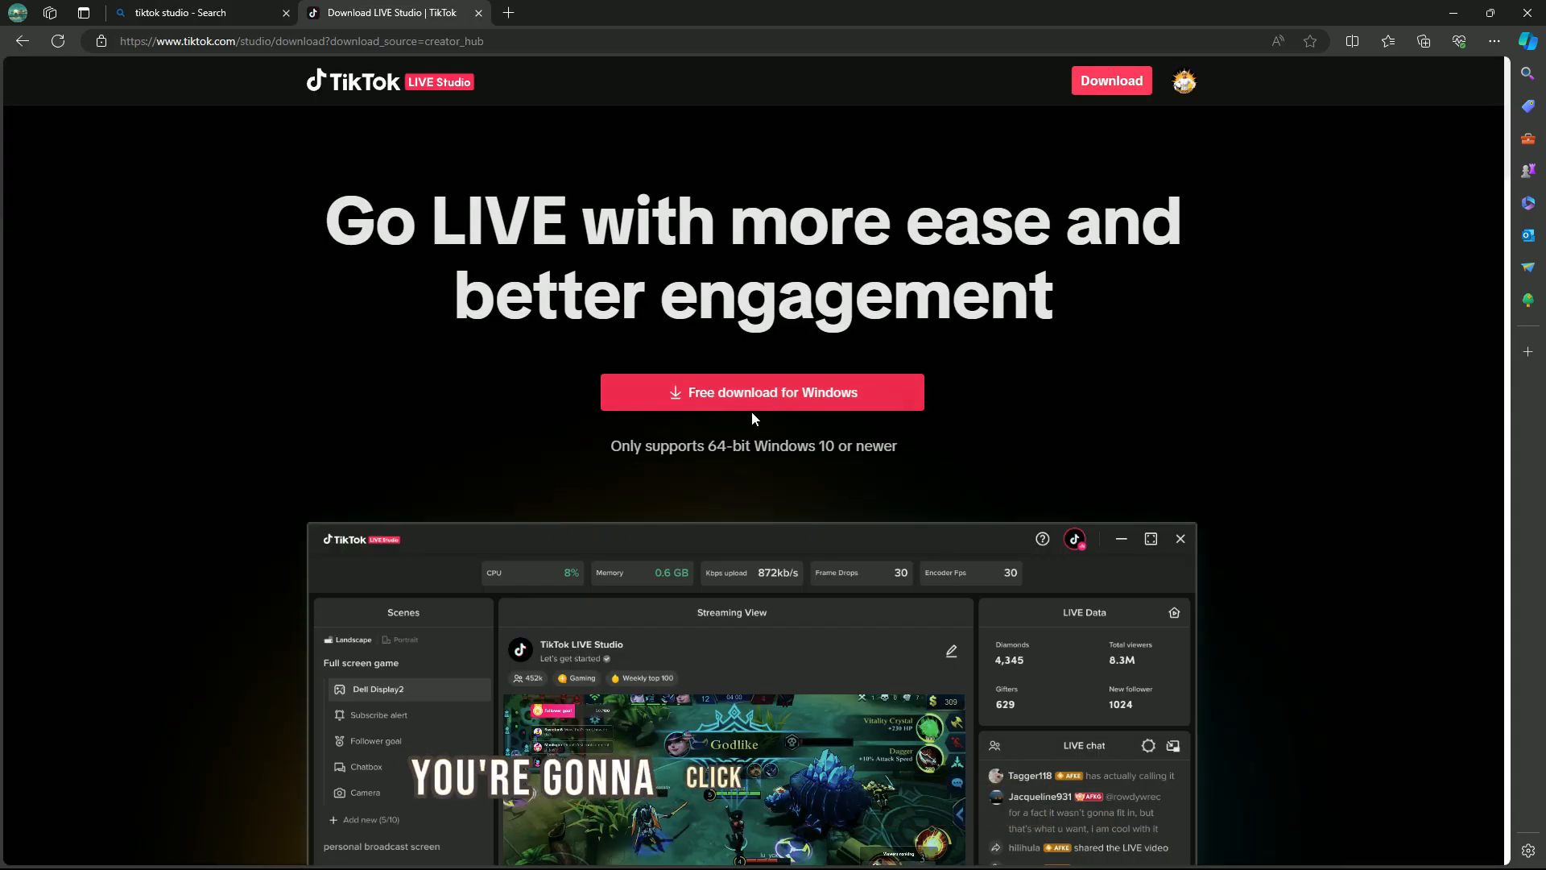
{"action": "left_click", "coordinate": [786, 395]}
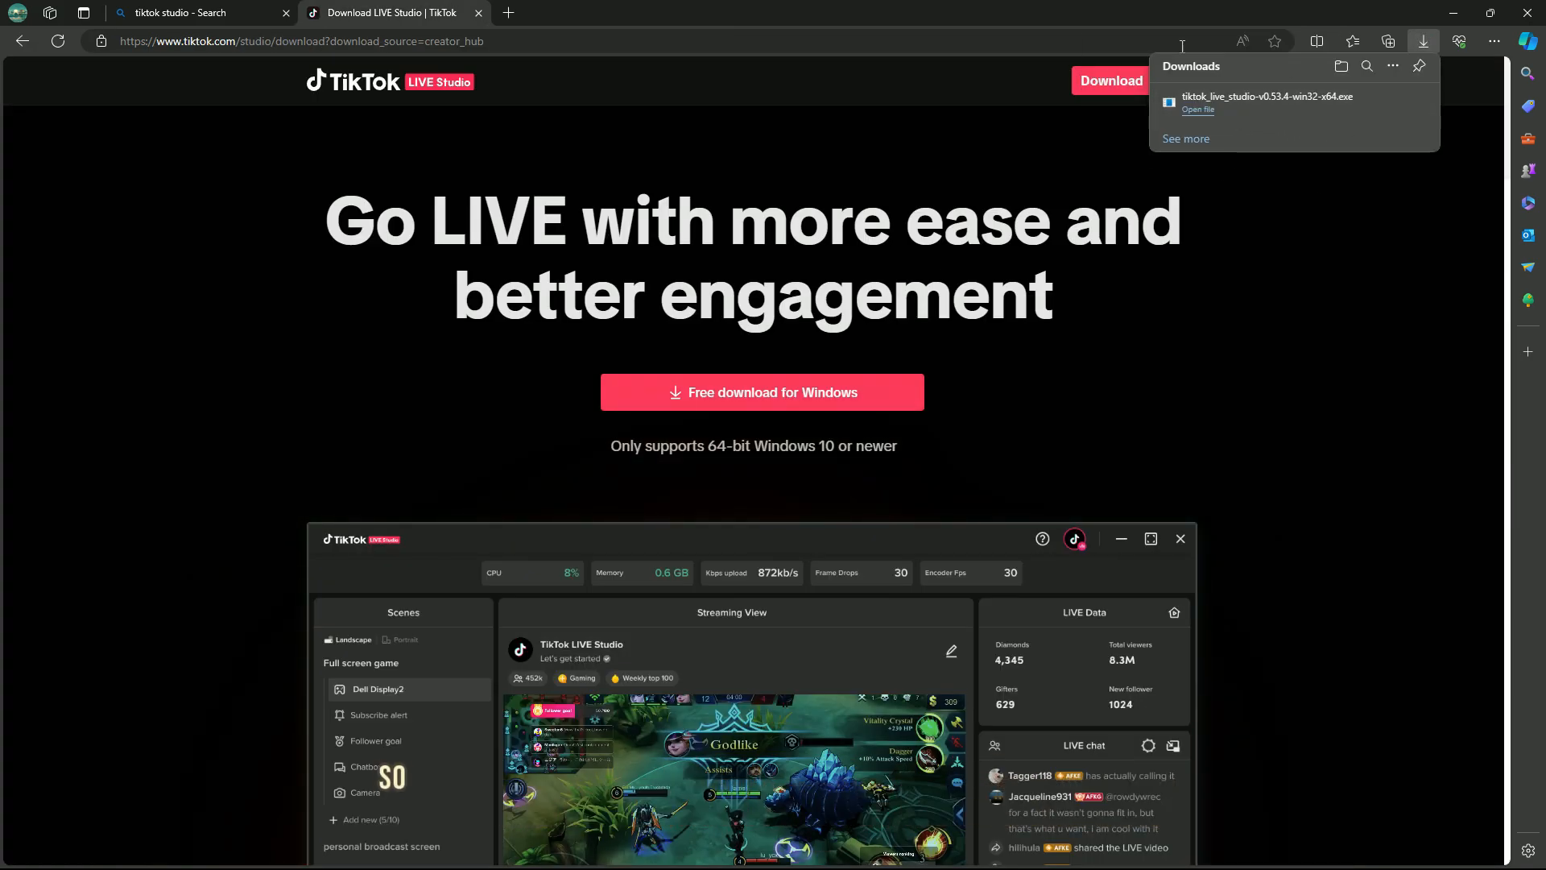
Run the downloaded TikTok LIVE Studio installer, allow it to change the device, and install to C:\Program Files\TikTok LIVE Studio
{"action": "left_click", "coordinate": [1197, 109]}
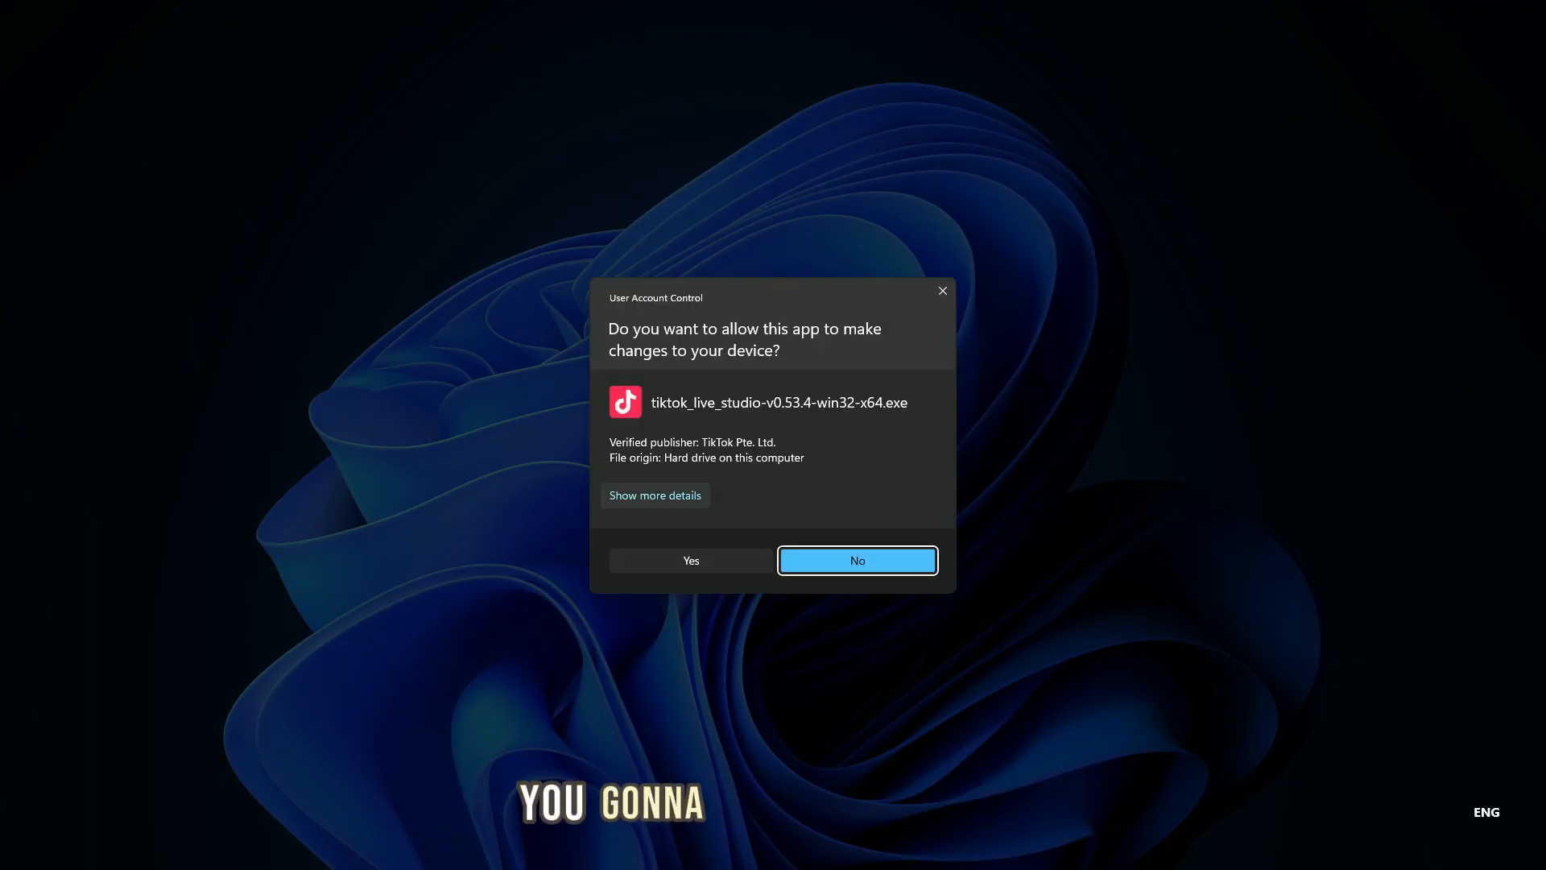
{"action": "left_click", "coordinate": [691, 559]}
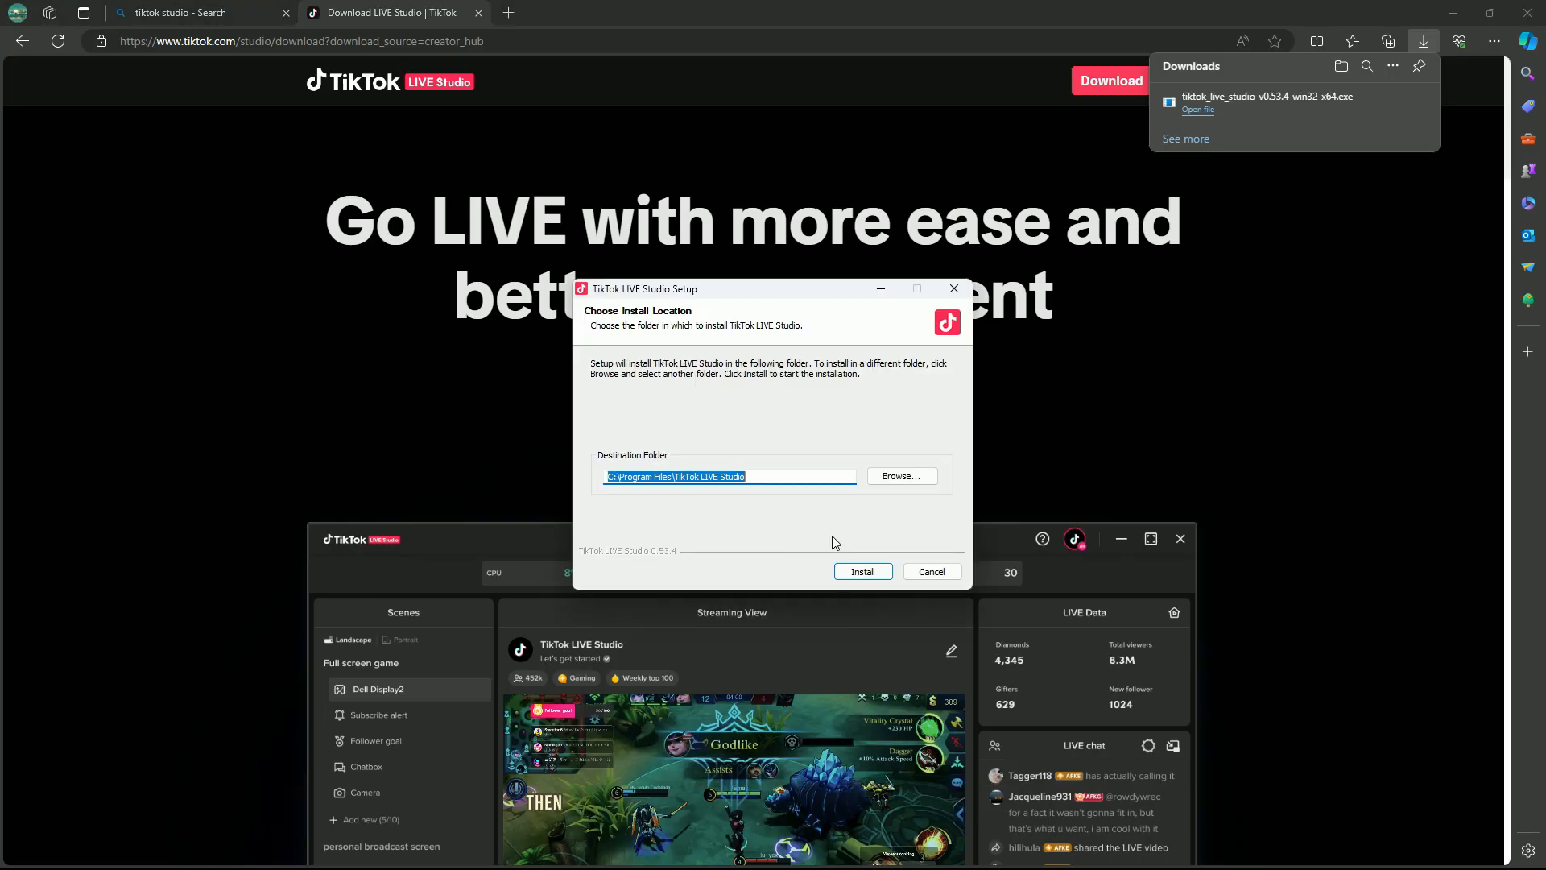
{"action": "left_click", "coordinate": [857, 573]}
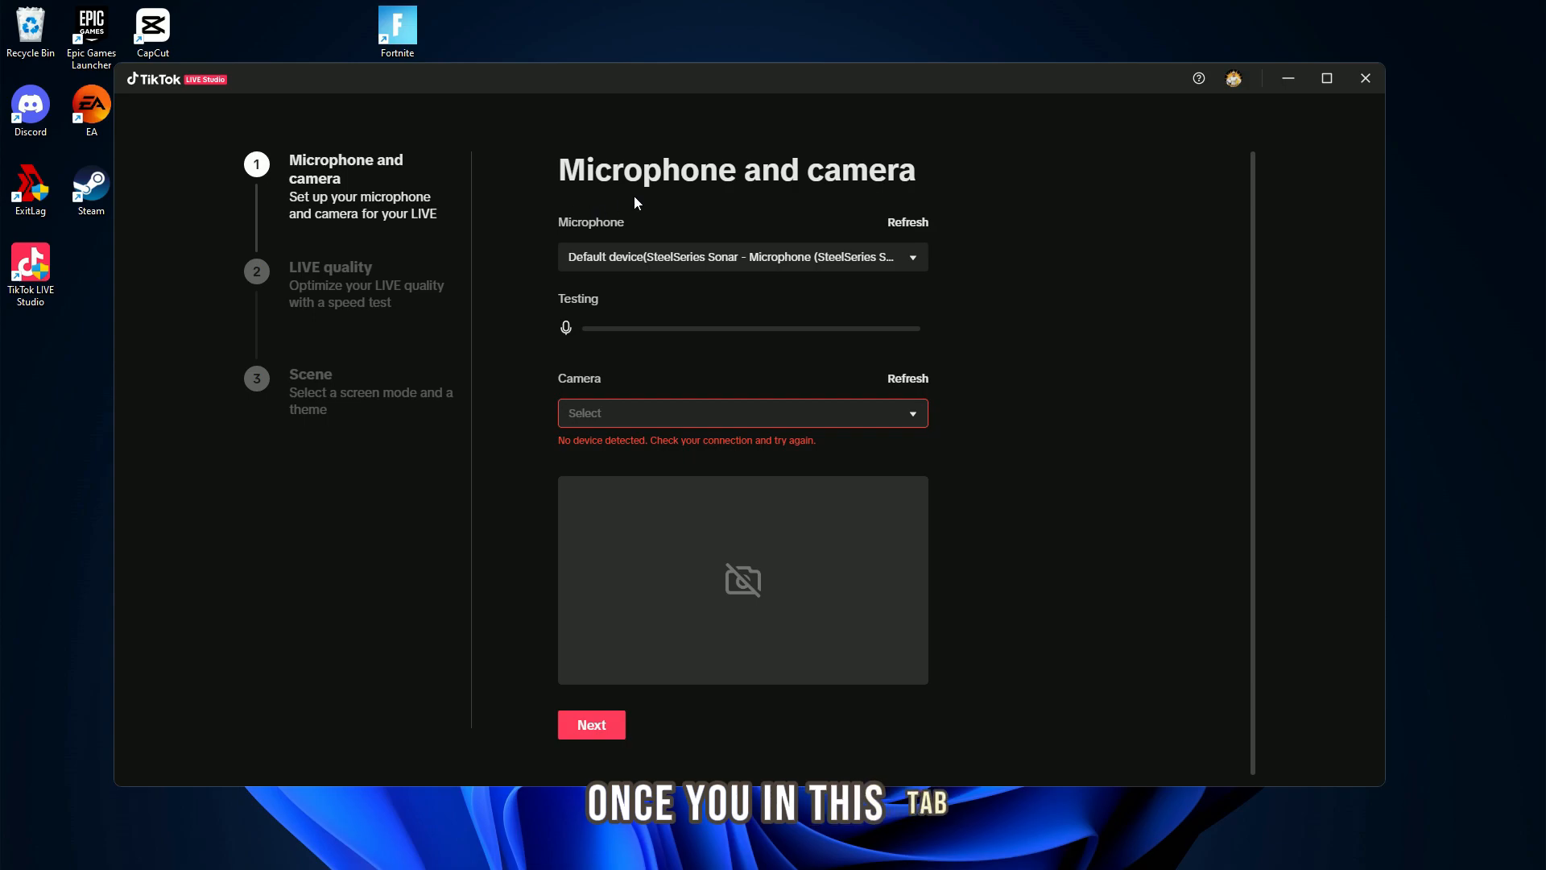
Choose Microphone (JBL Quantum Stream) as the microphone and continue the setup without selecting a camera
{"action": "left_click", "coordinate": [907, 261]}
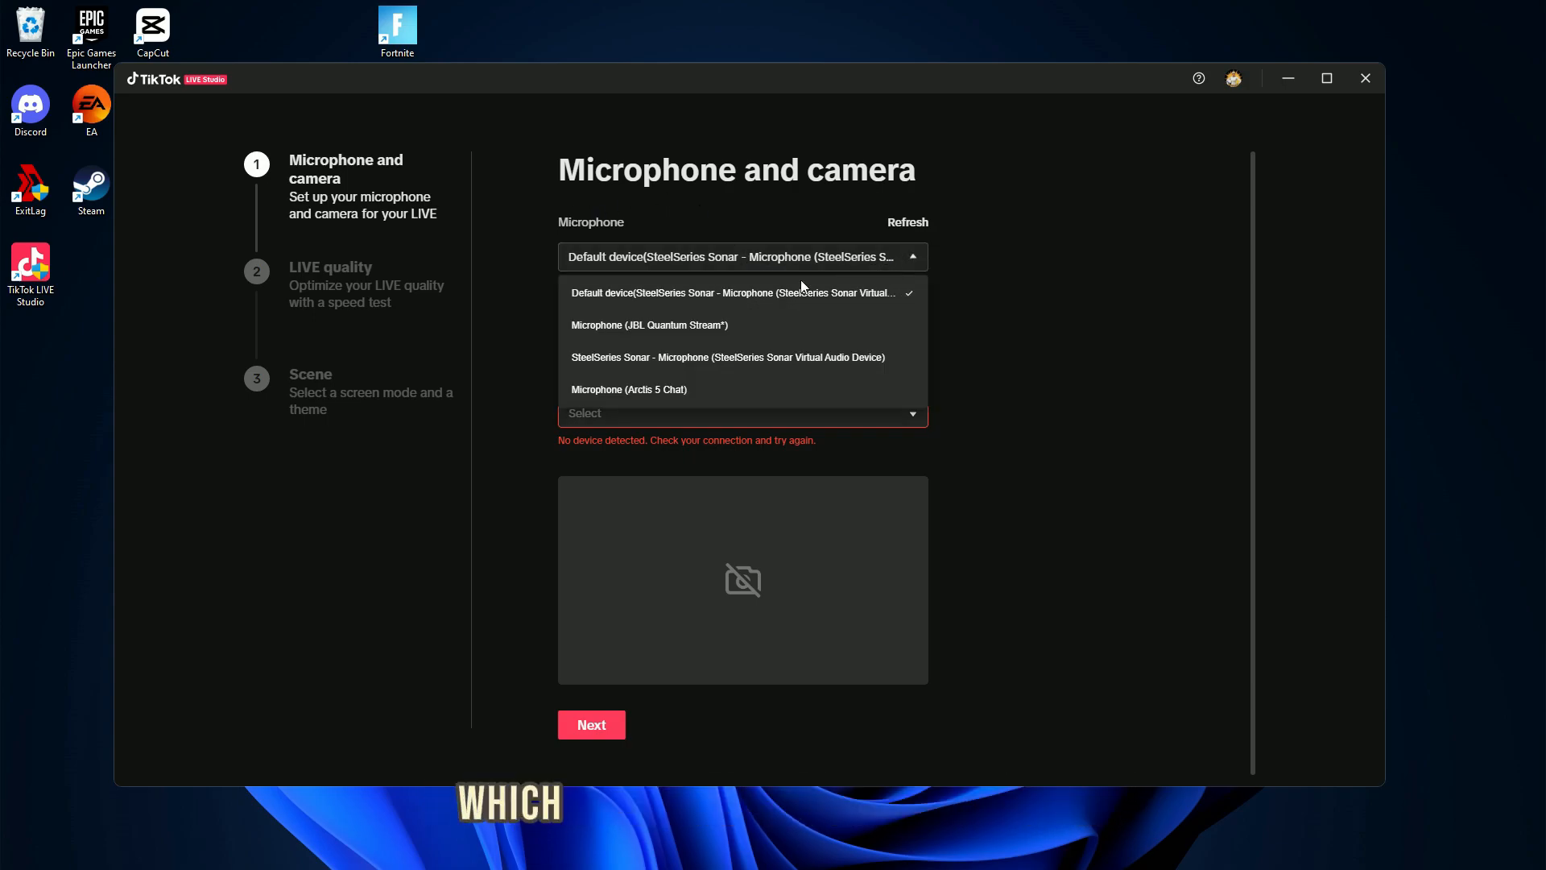
{"action": "left_click", "coordinate": [685, 327]}
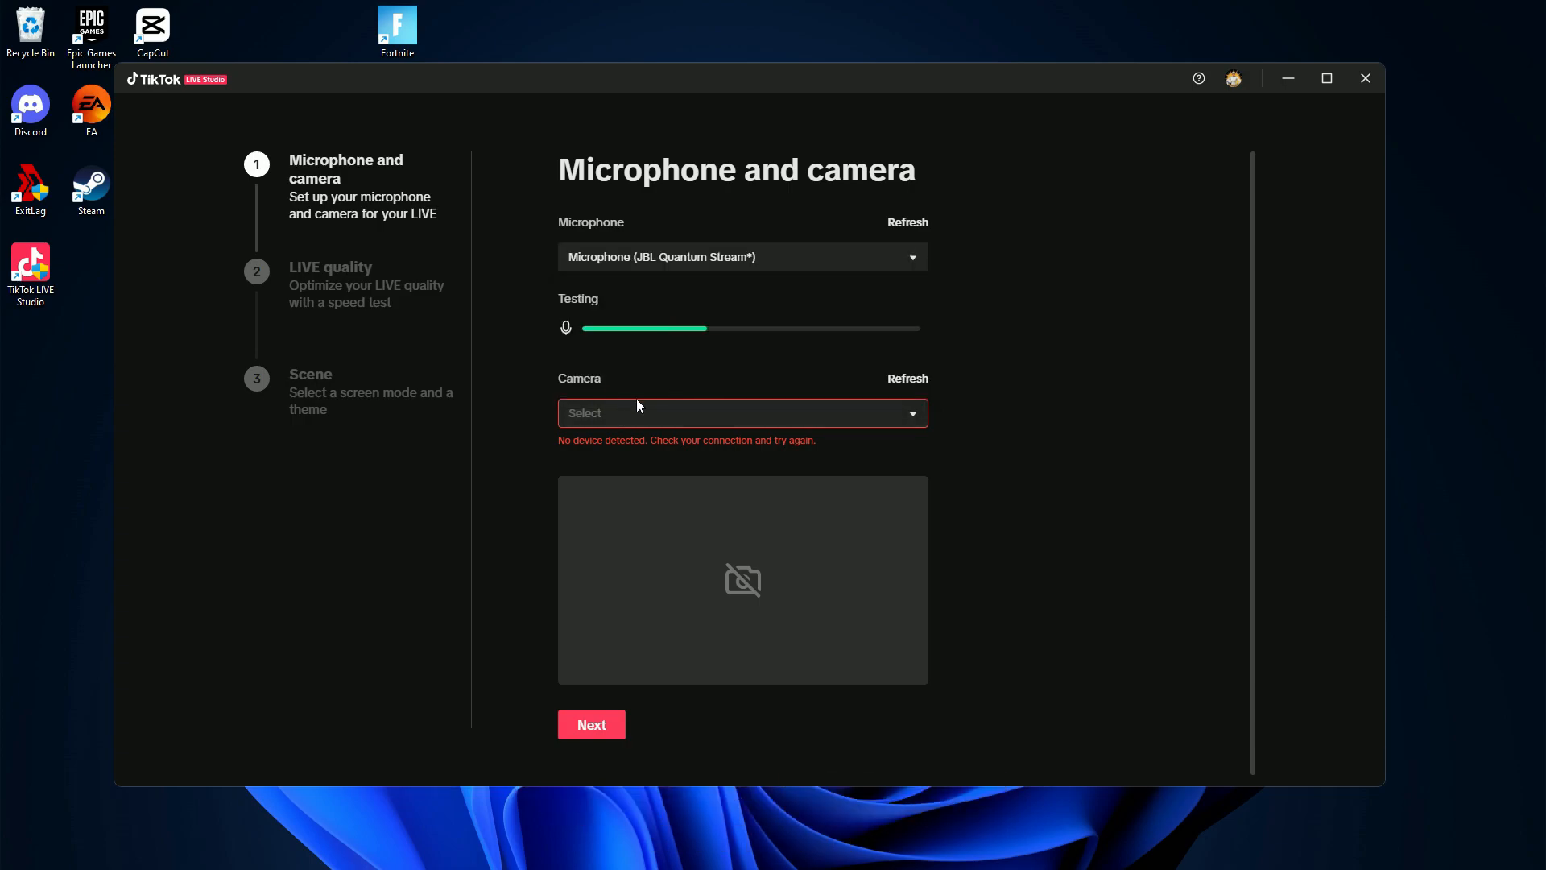
{"action": "left_click", "coordinate": [734, 402]}
{"action": "left_click", "coordinate": [644, 407]}
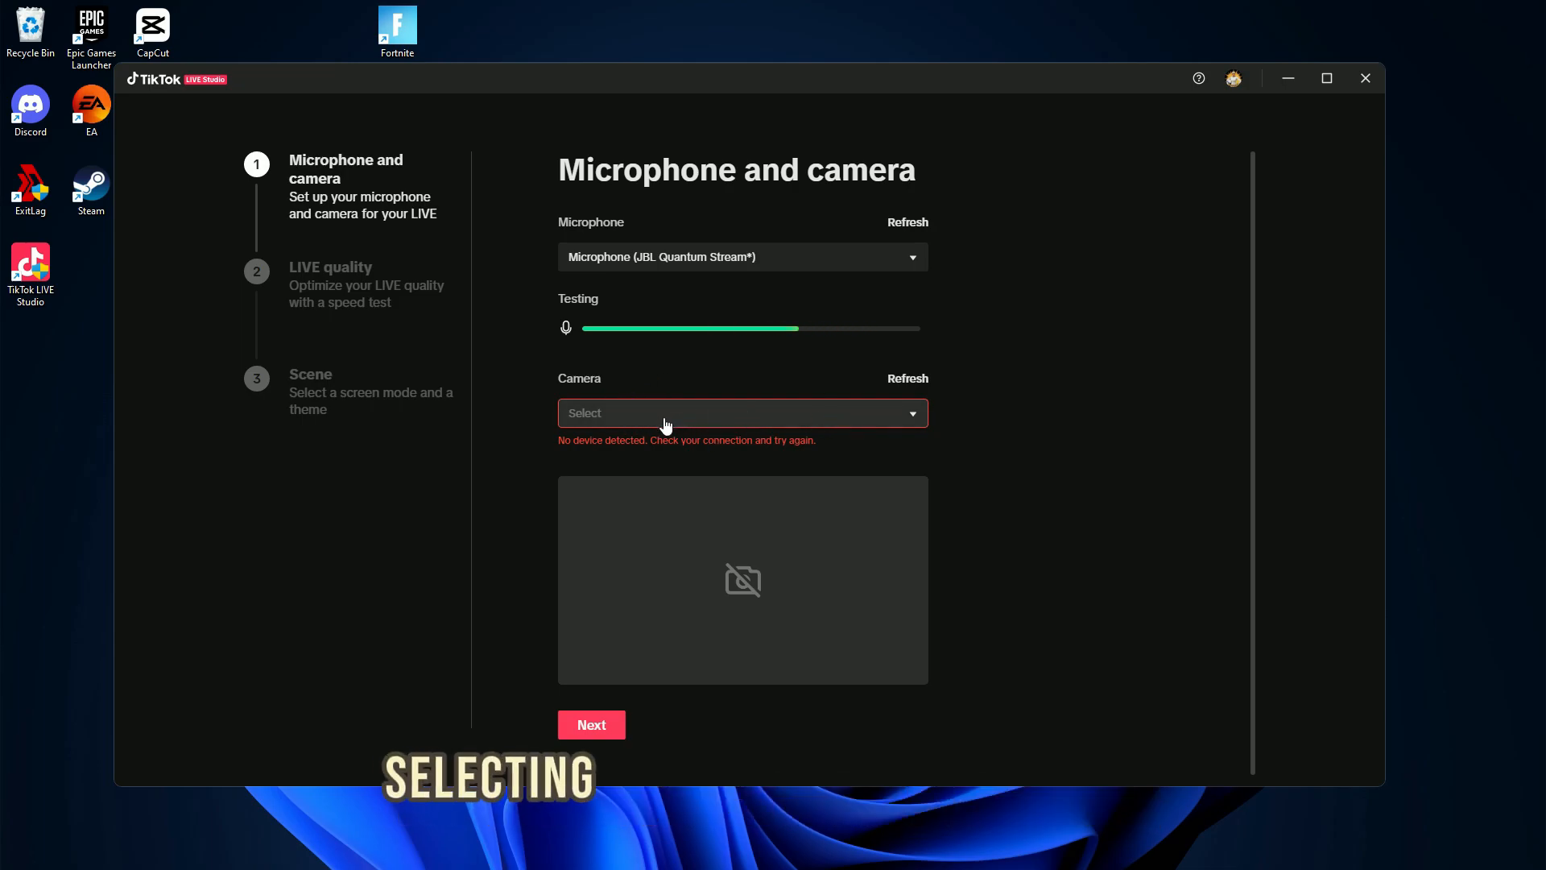
{"action": "left_click", "coordinate": [602, 720]}
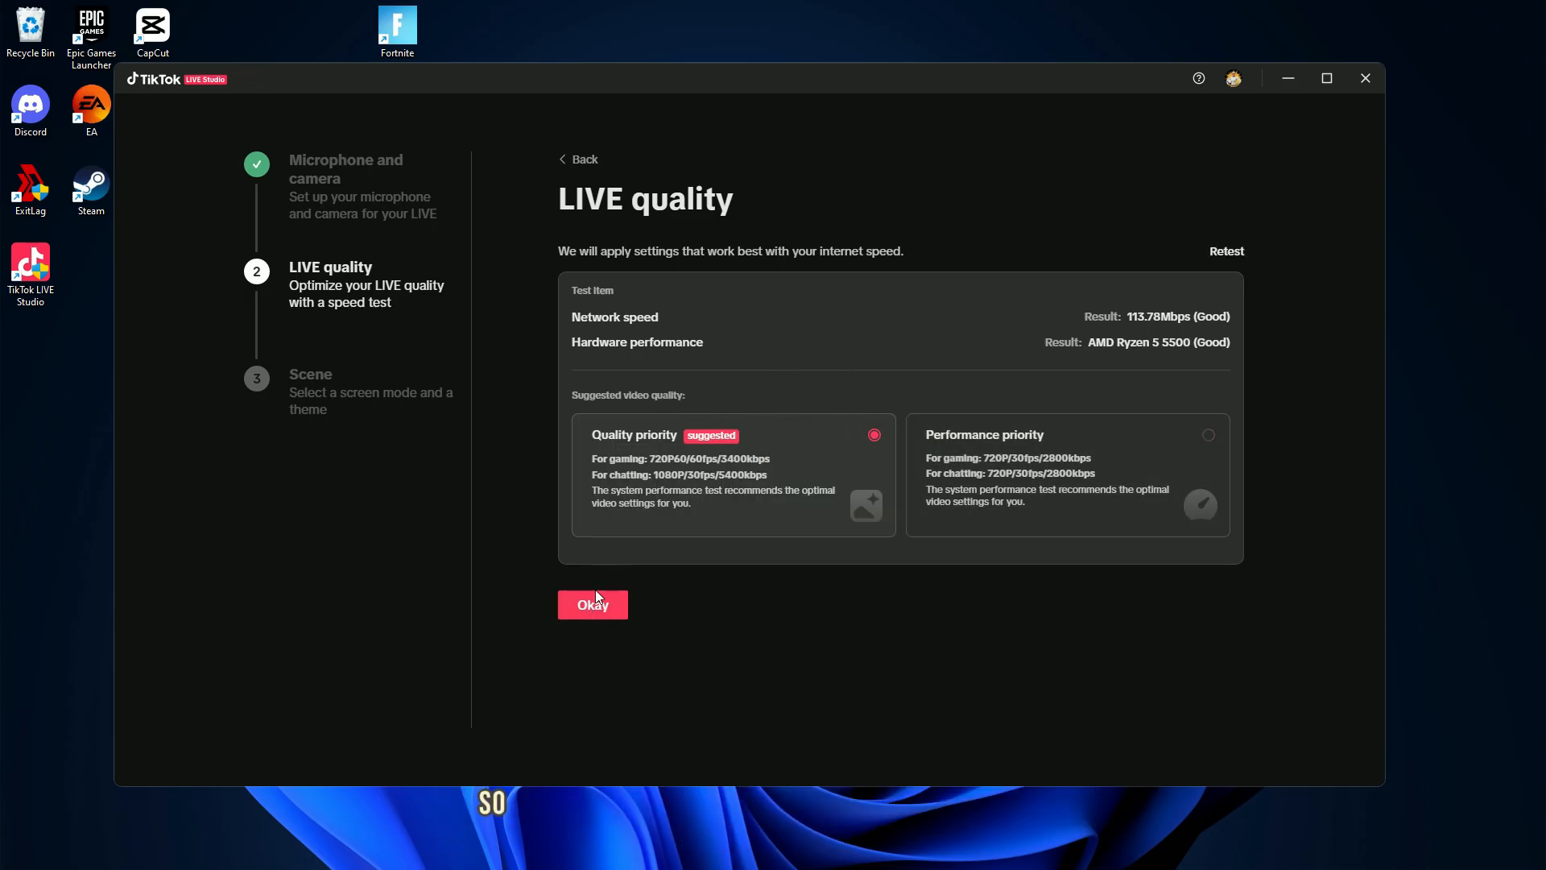
Accept the Quality priority suggestion and set the stream's FPS to 60, turning off Enhance
{"action": "left_click", "coordinate": [586, 608]}
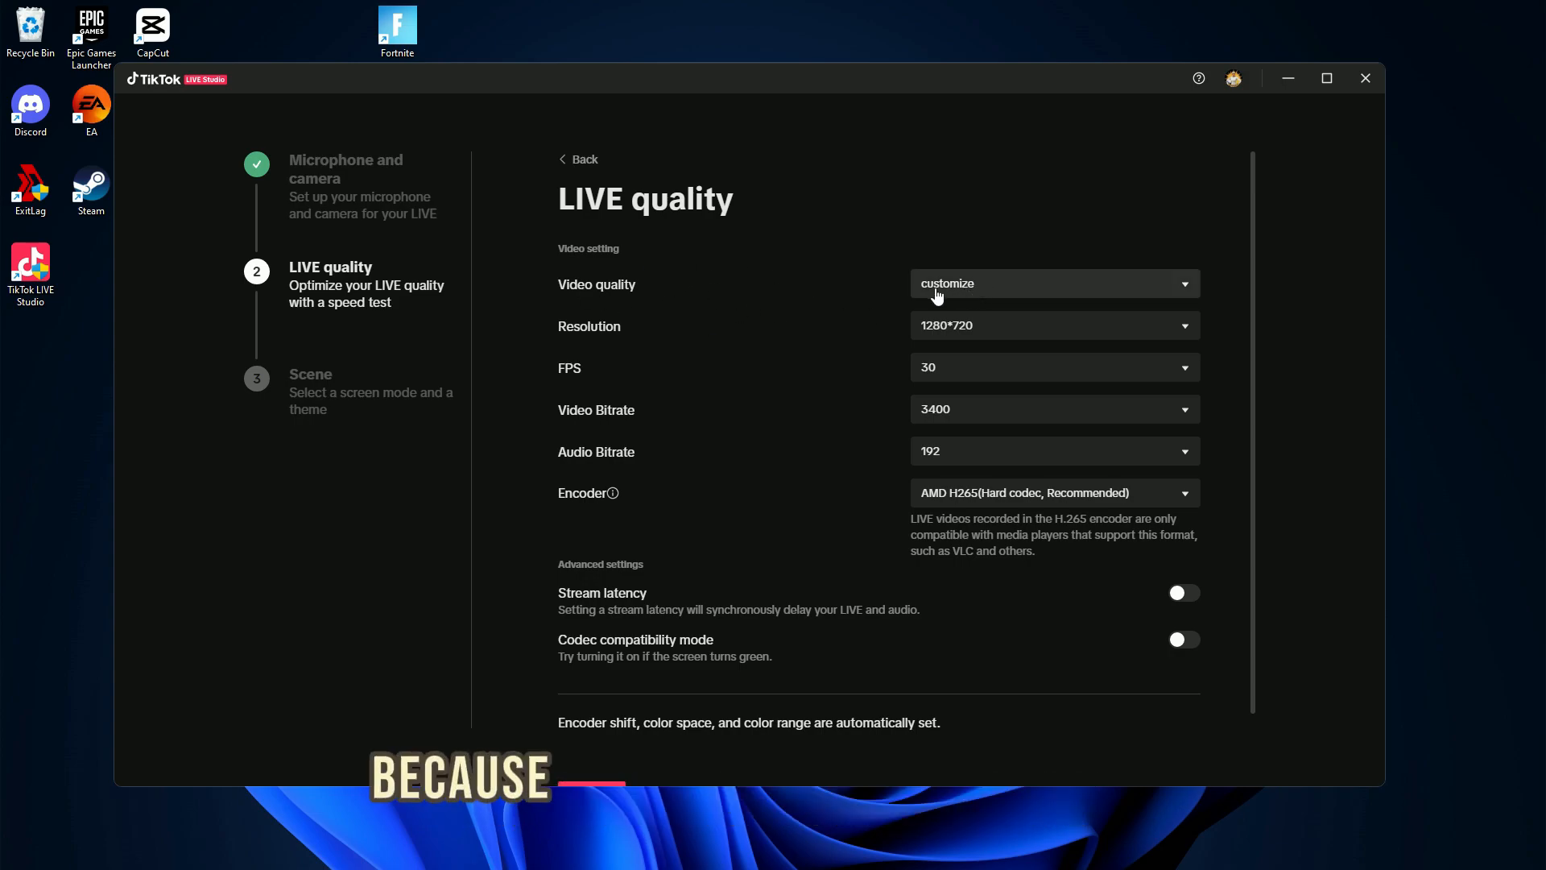
{"action": "left_click", "coordinate": [966, 291]}
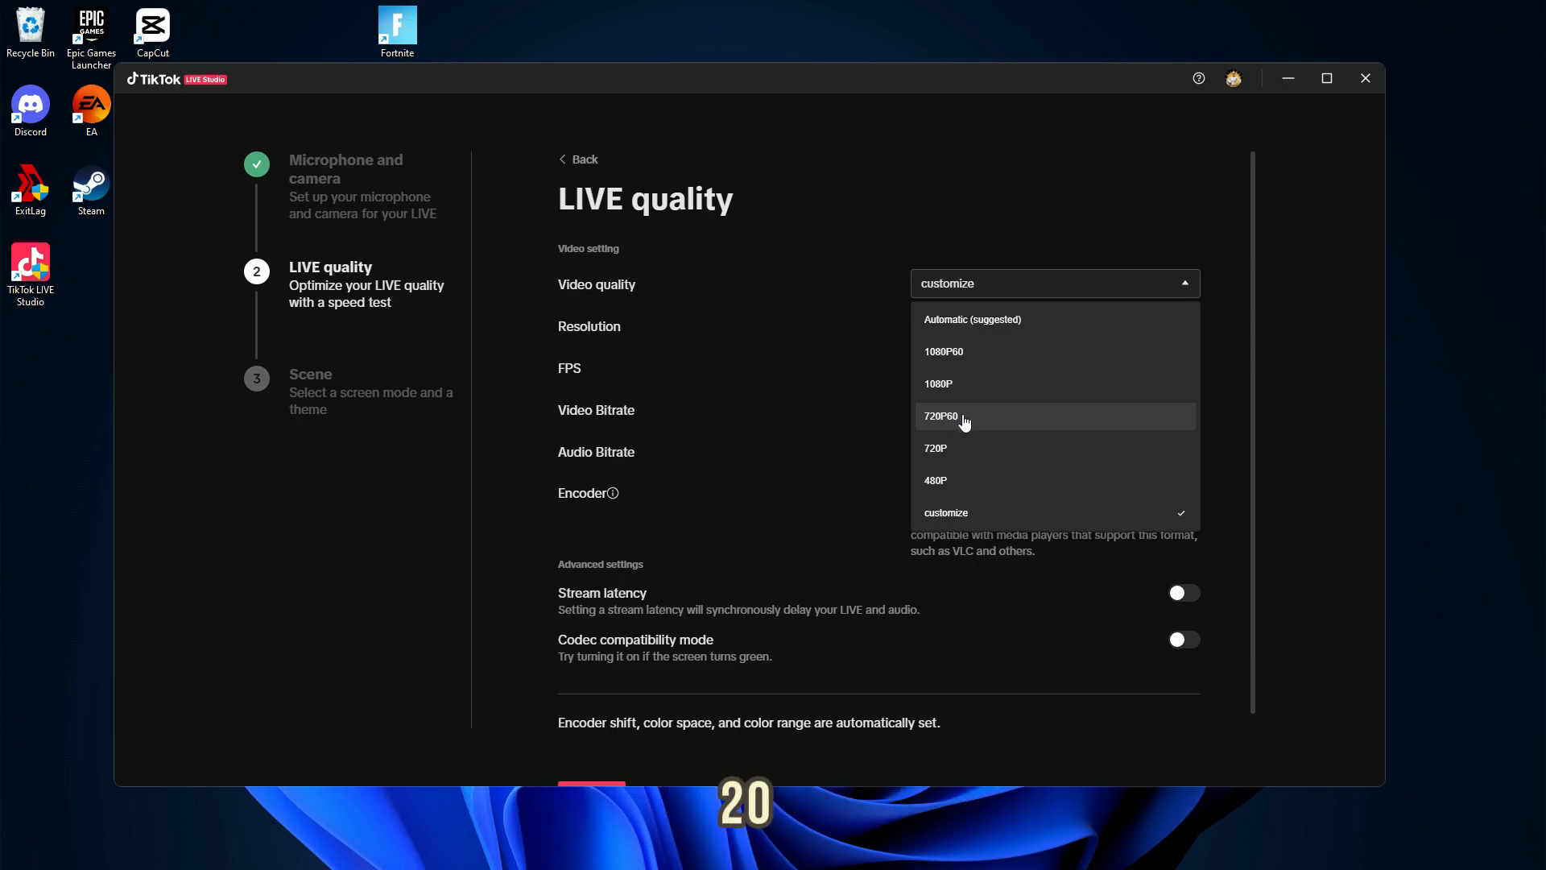
{"action": "left_click", "coordinate": [965, 419]}
{"action": "left_click", "coordinate": [964, 372]}
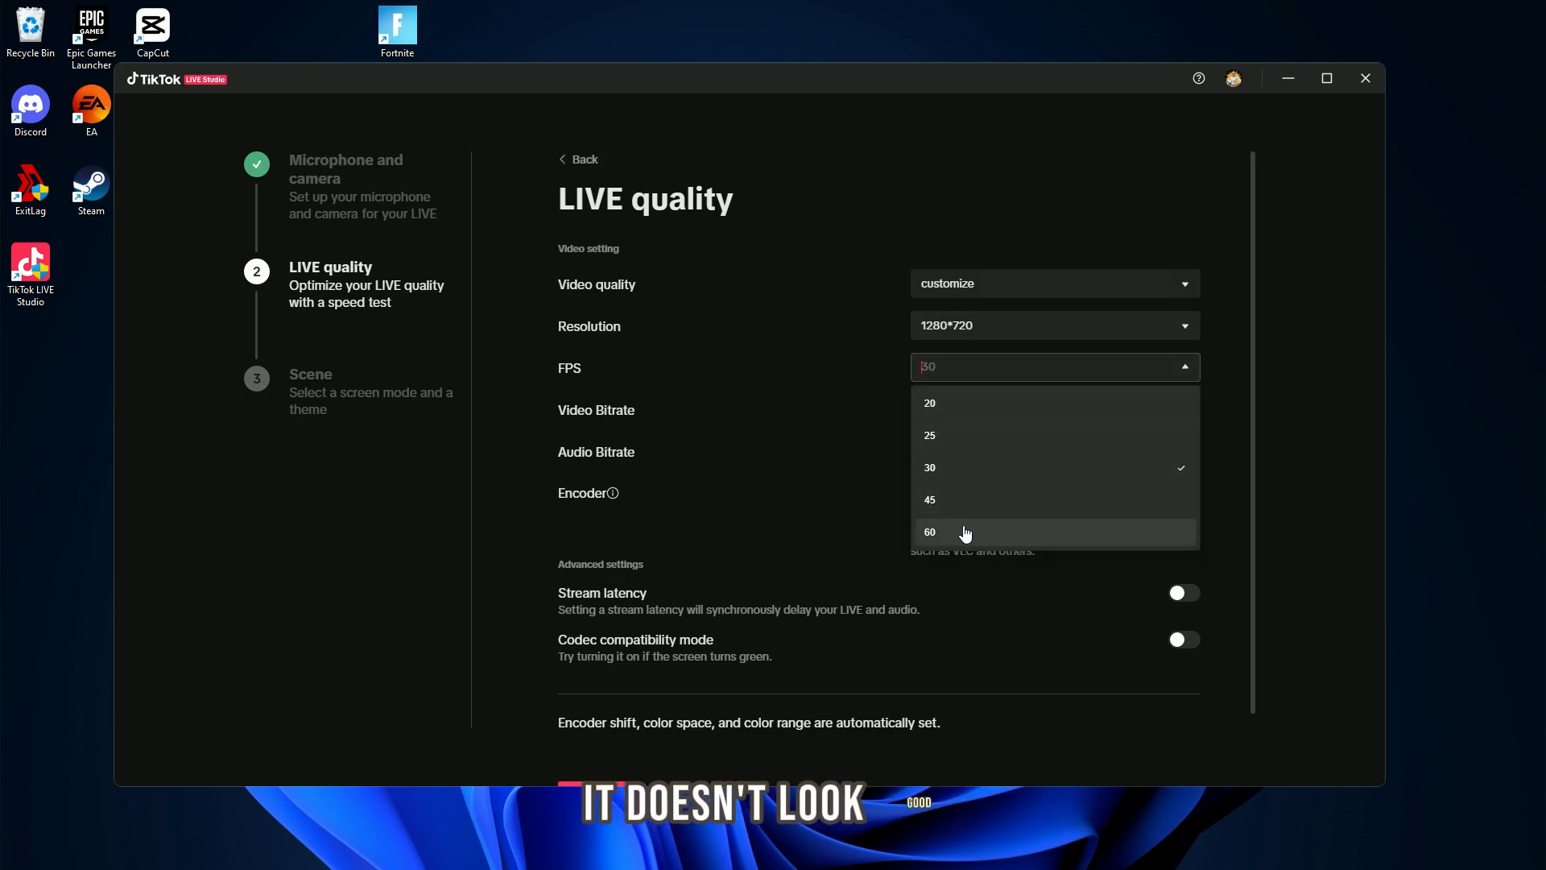
{"action": "left_click", "coordinate": [965, 532]}
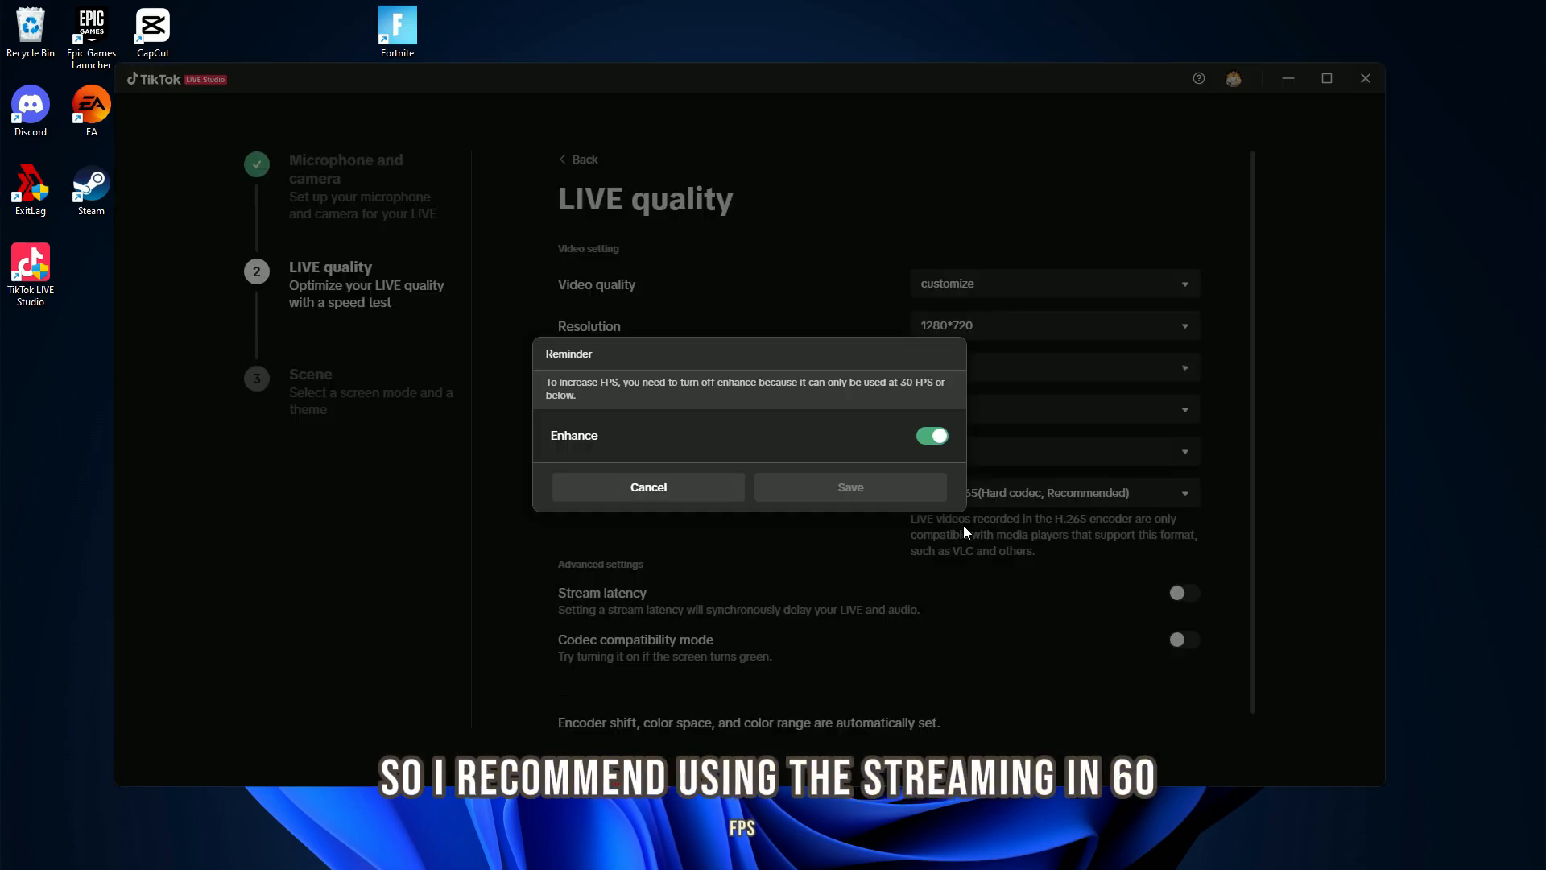
{"action": "left_click", "coordinate": [932, 436]}
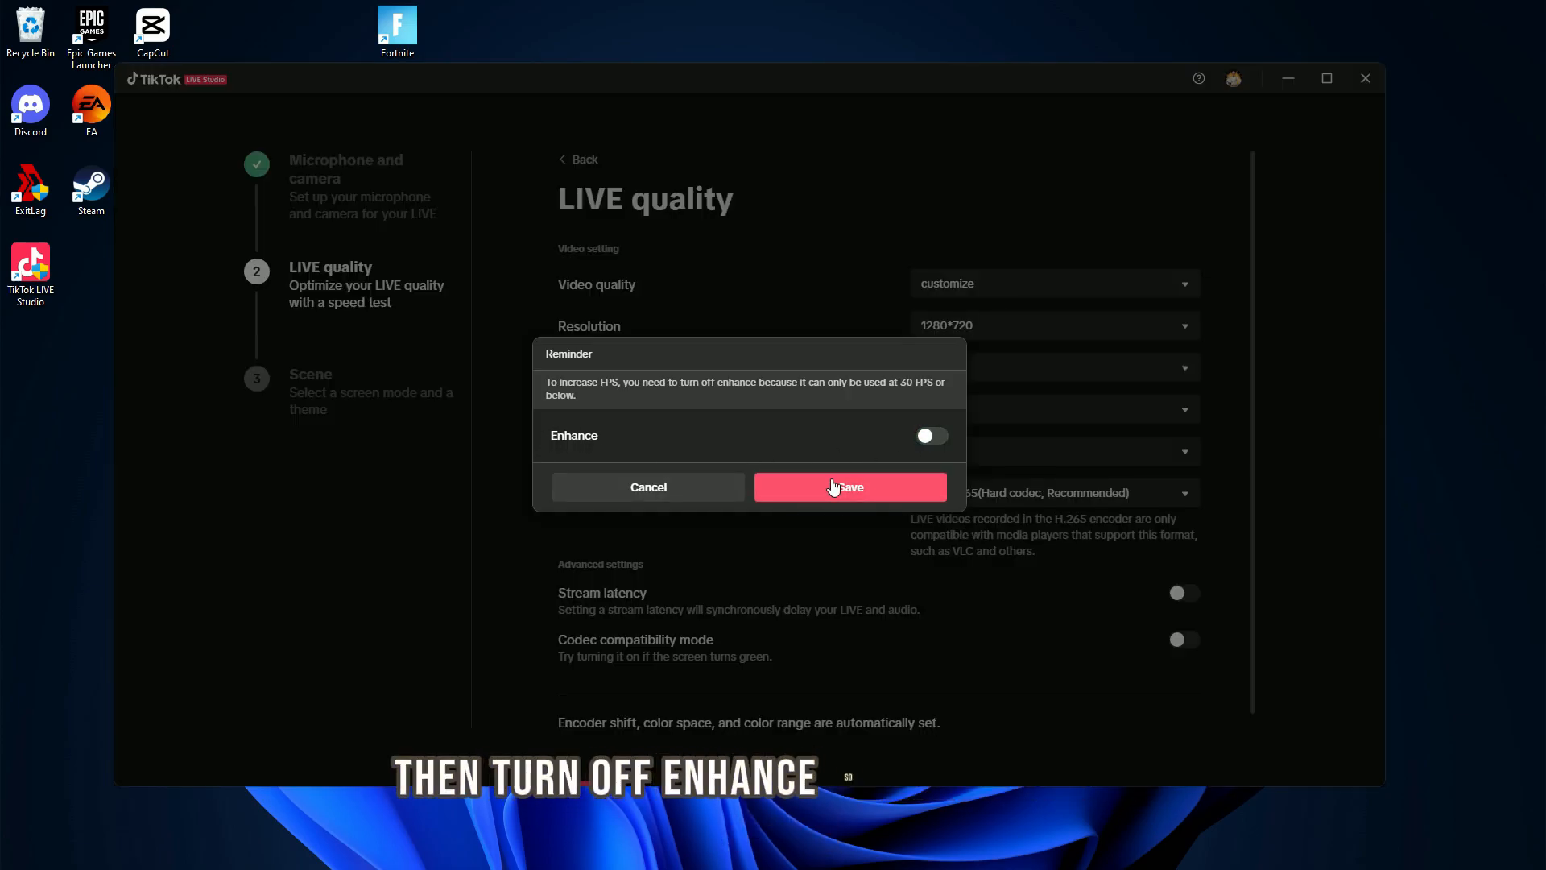
{"action": "left_click", "coordinate": [847, 491]}
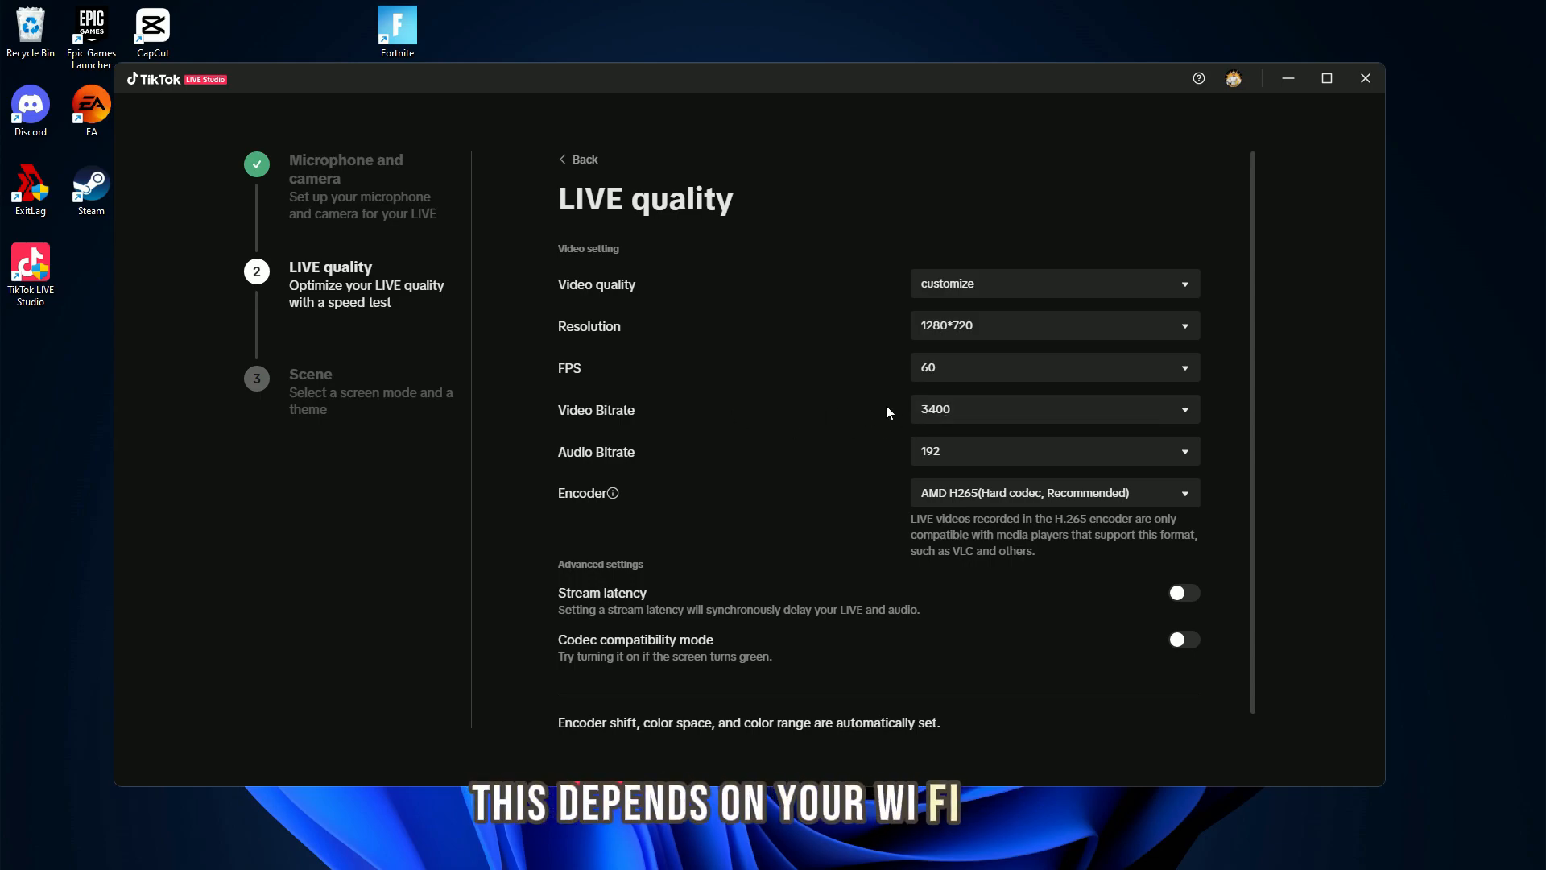
Set the video bitrate to 6000
{"action": "left_click", "coordinate": [1056, 412]}
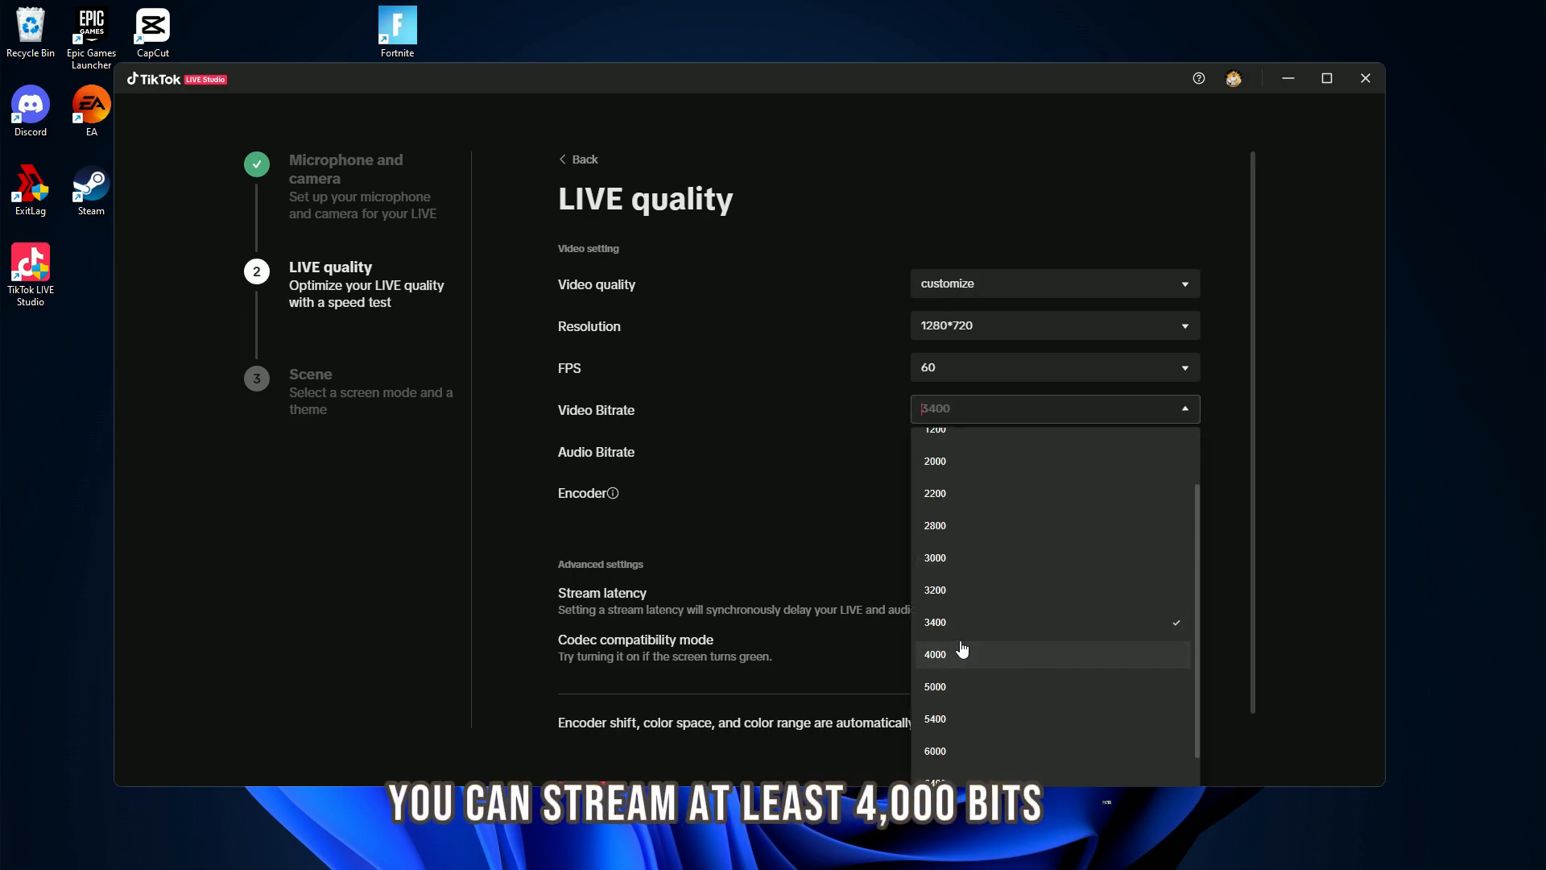
{"action": "scroll", "coordinate": [991, 612], "scroll_direction": "down", "scroll_amount": 1}
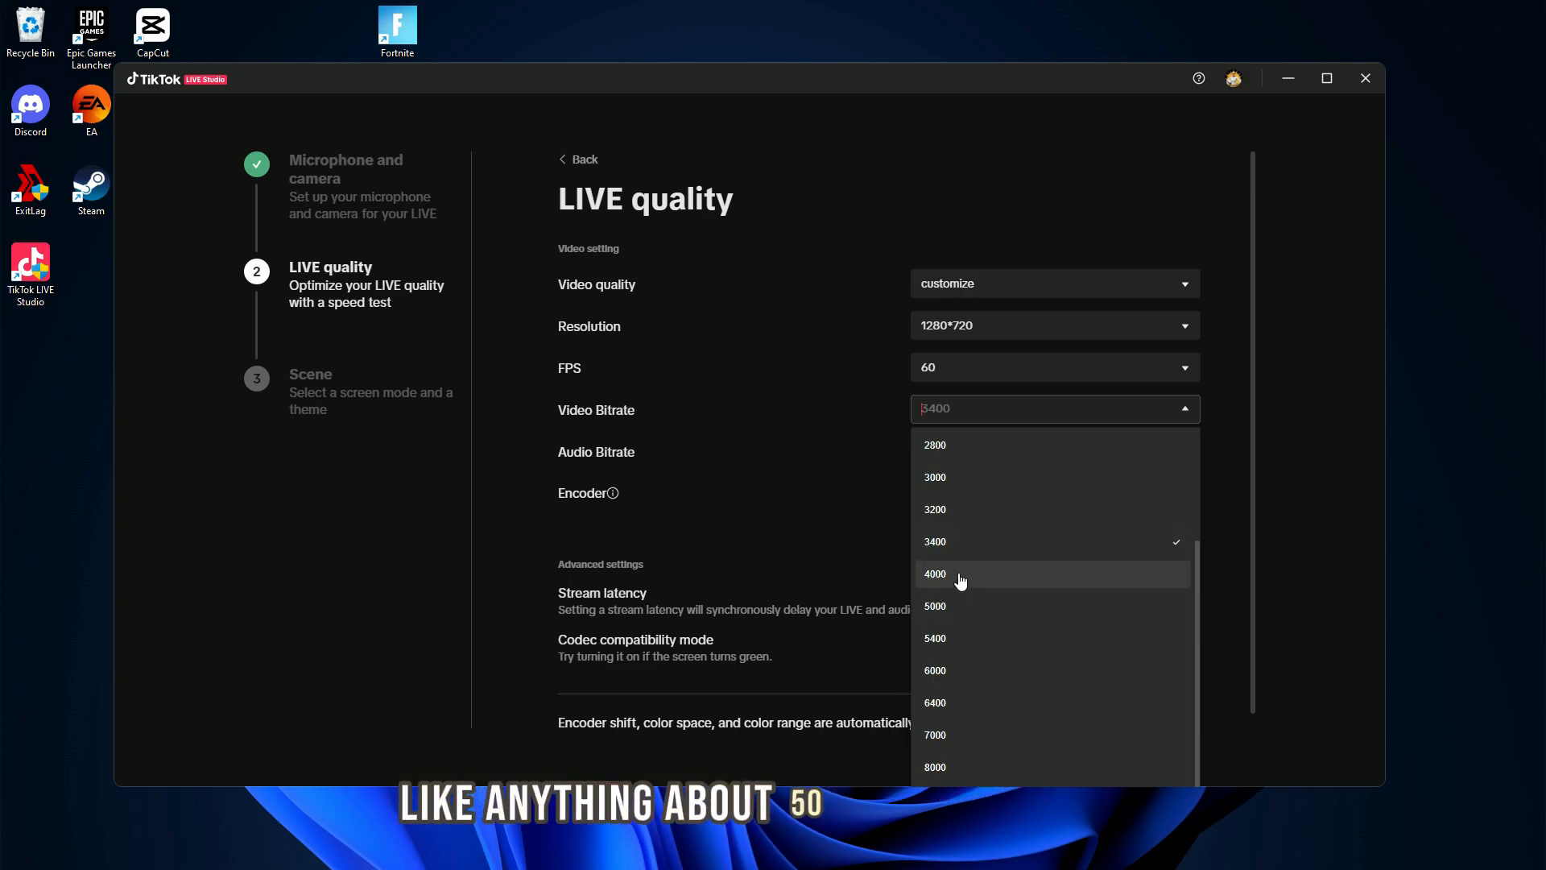
{"action": "left_click", "coordinate": [963, 673]}
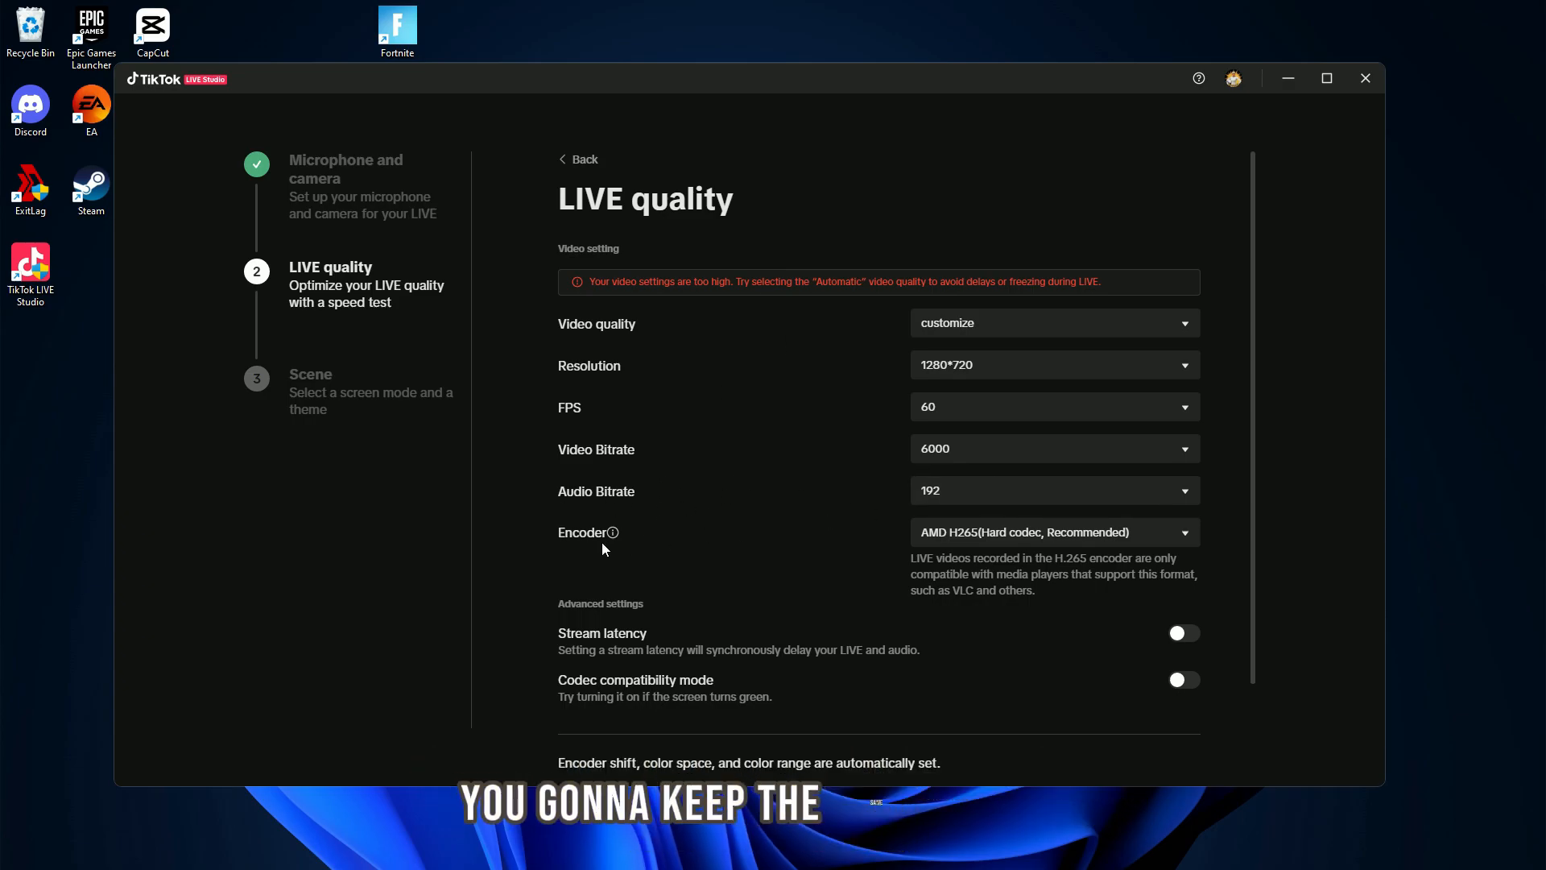
Set the encoder to AMD H264 (Hard codec, Recommended) and proceed to the Scene setup
{"action": "left_click", "coordinate": [997, 540]}
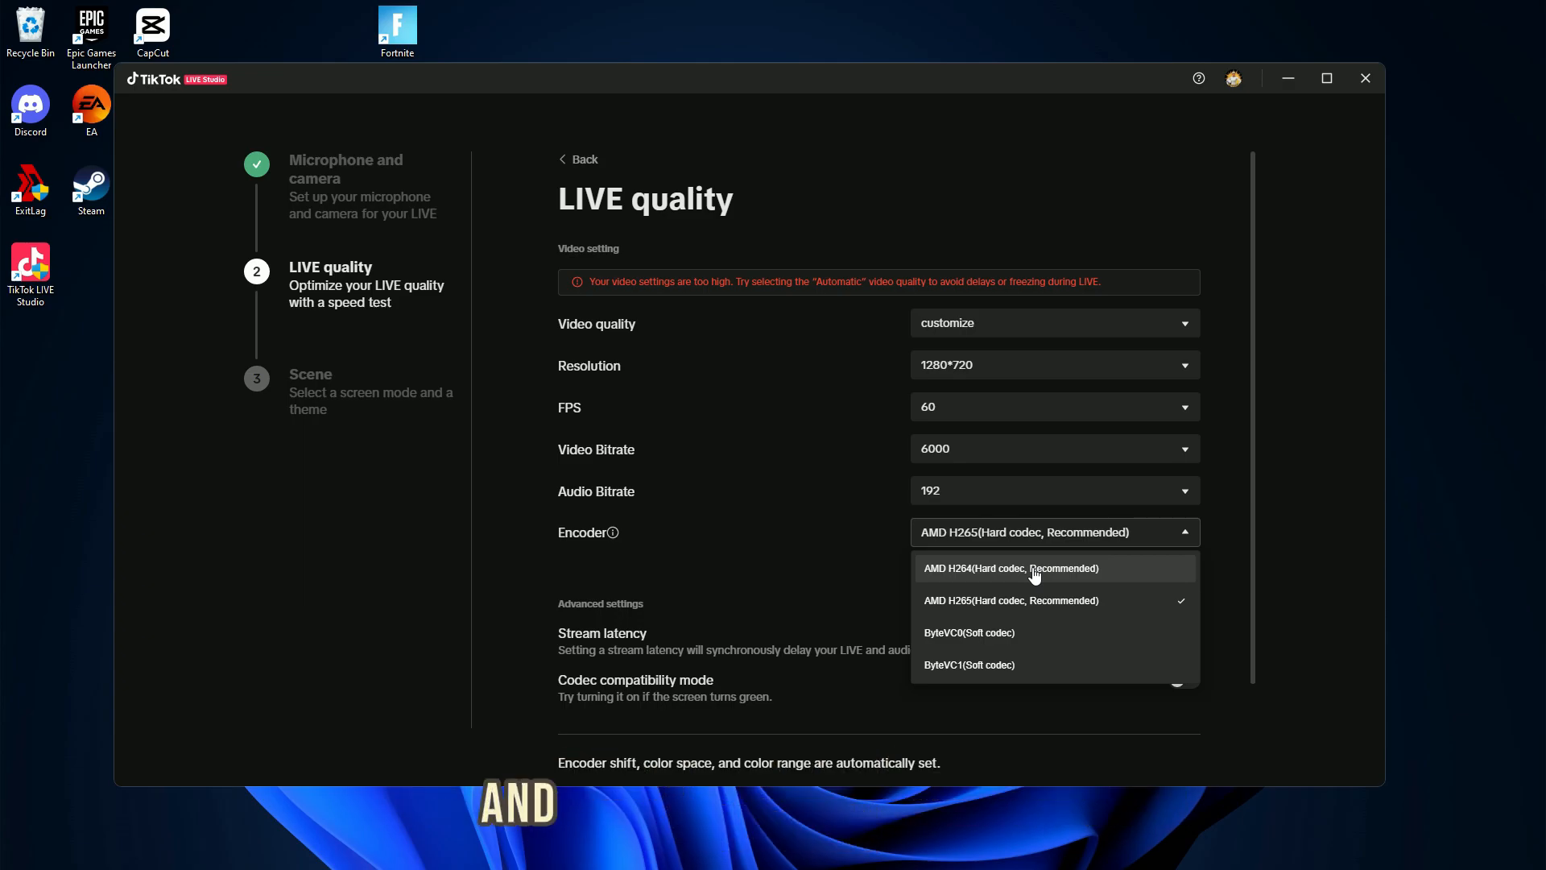
{"action": "left_click", "coordinate": [959, 570]}
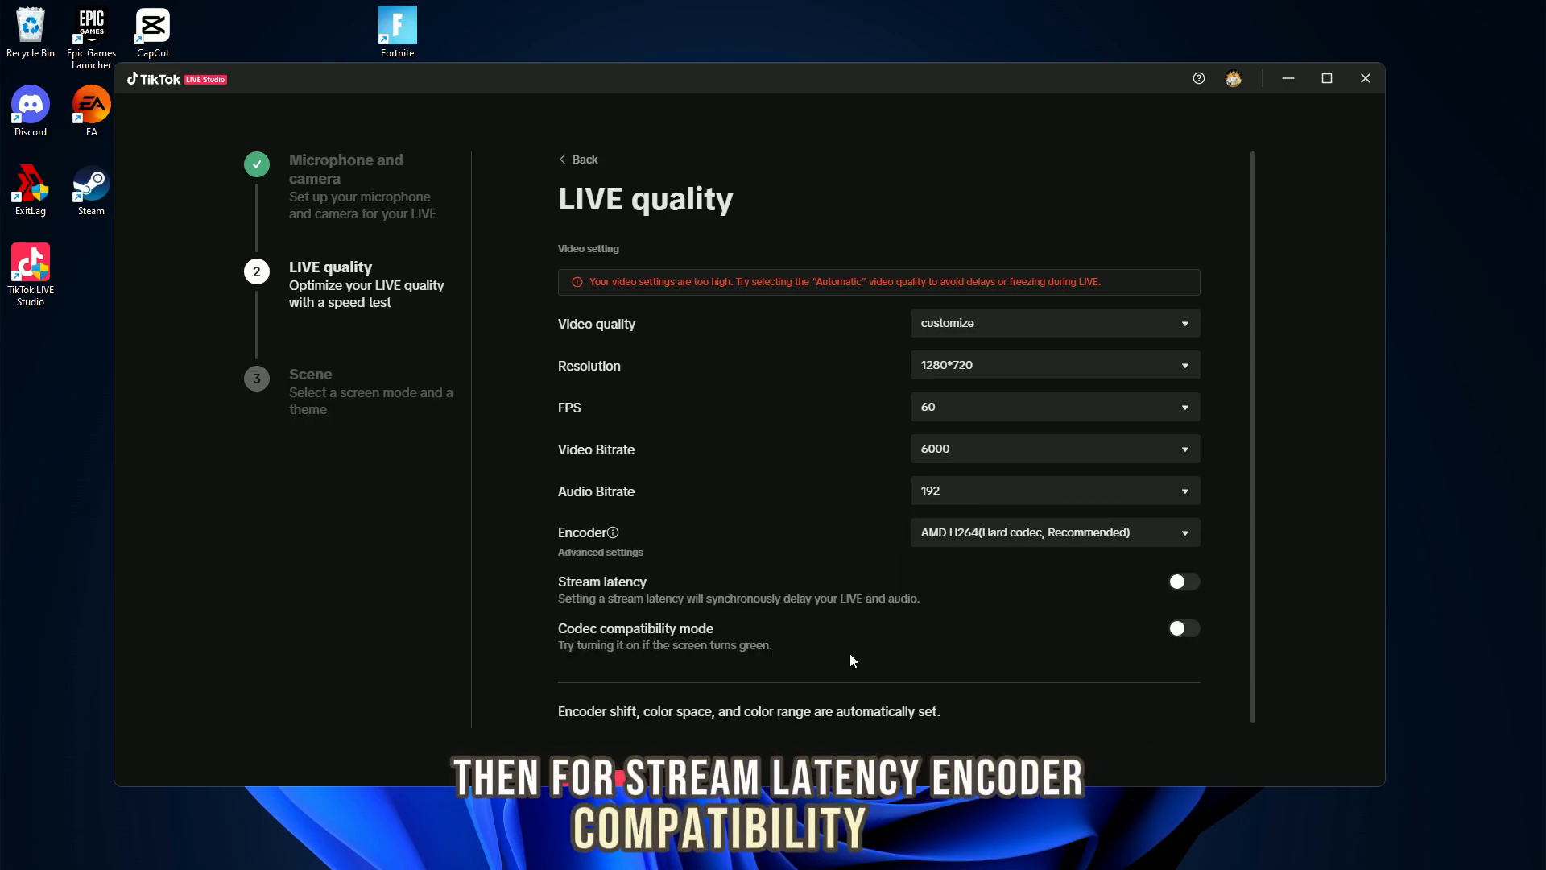
{"action": "scroll", "coordinate": [816, 606], "scroll_direction": "down", "scroll_amount": 1}
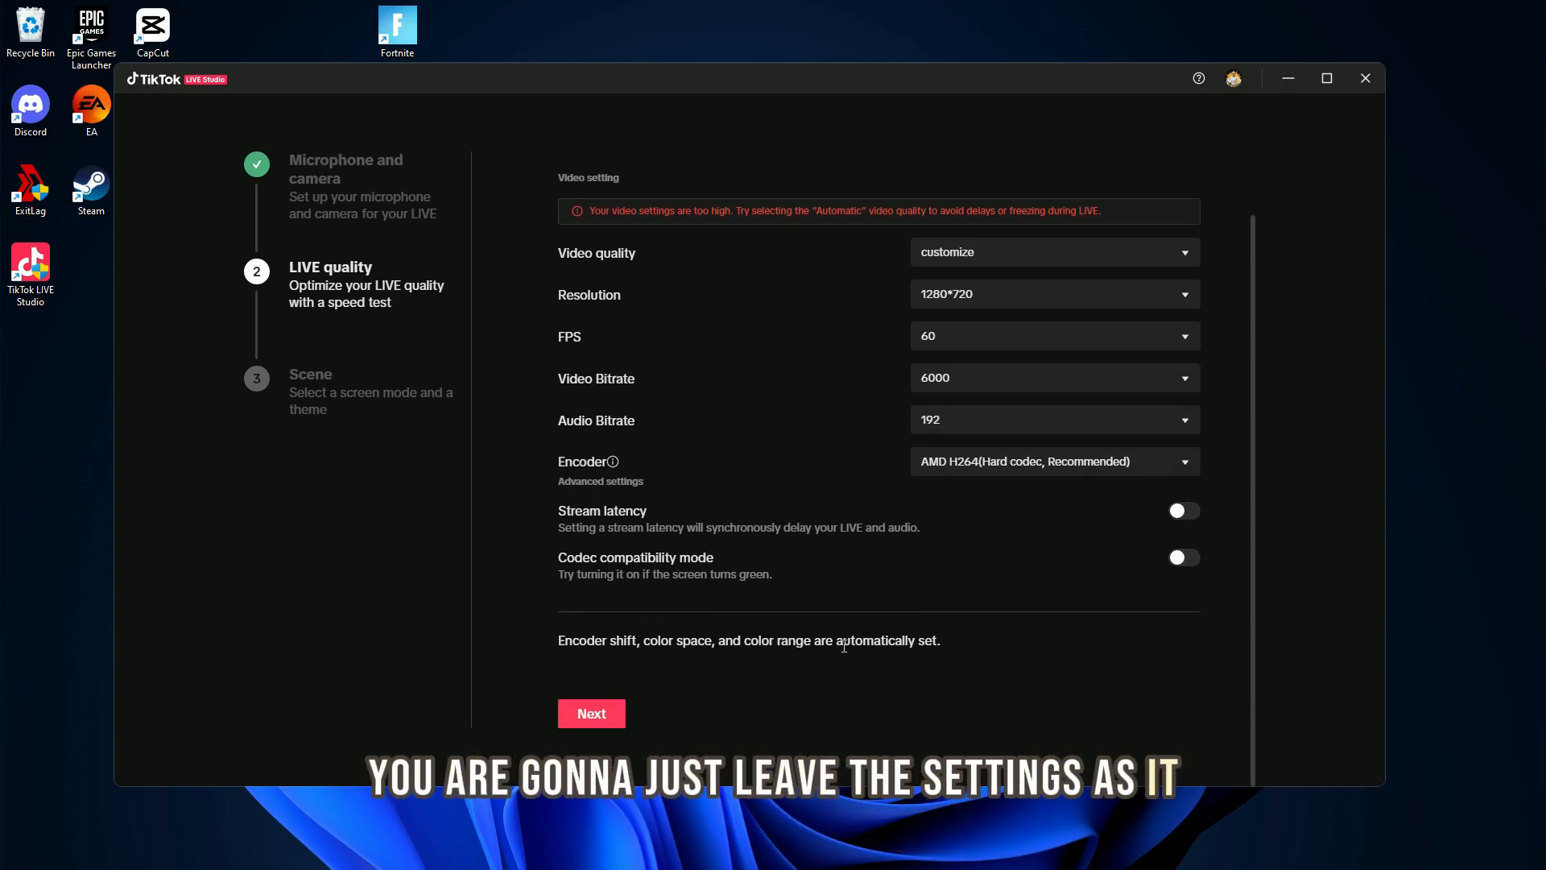
{"action": "left_click", "coordinate": [596, 715]}
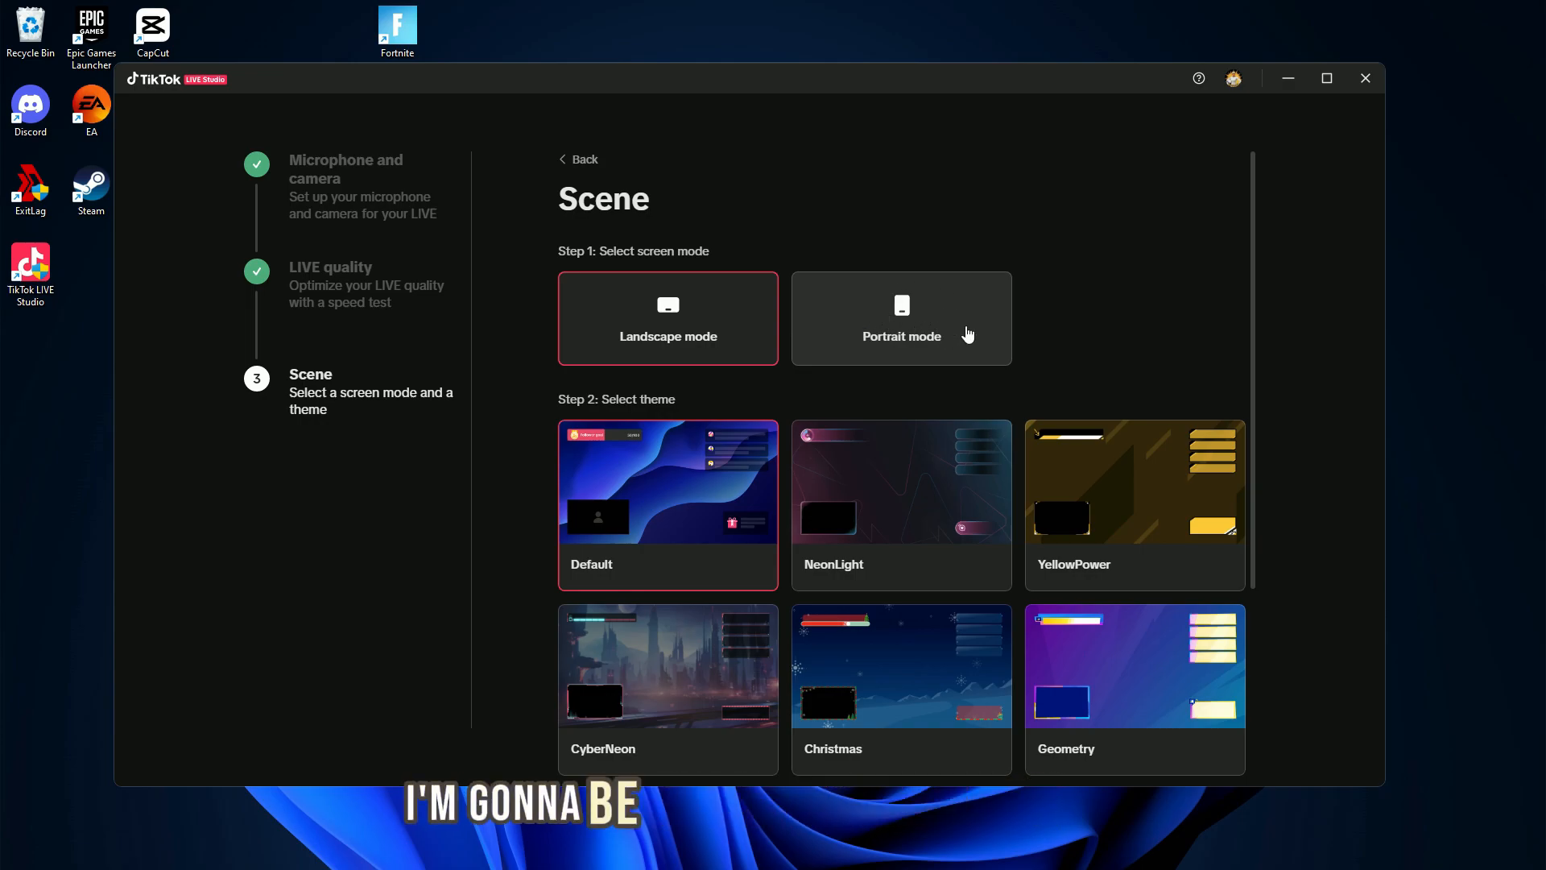
Choose Portrait mode with the Default theme for the scene and finish the setup
{"action": "left_click", "coordinate": [903, 333]}
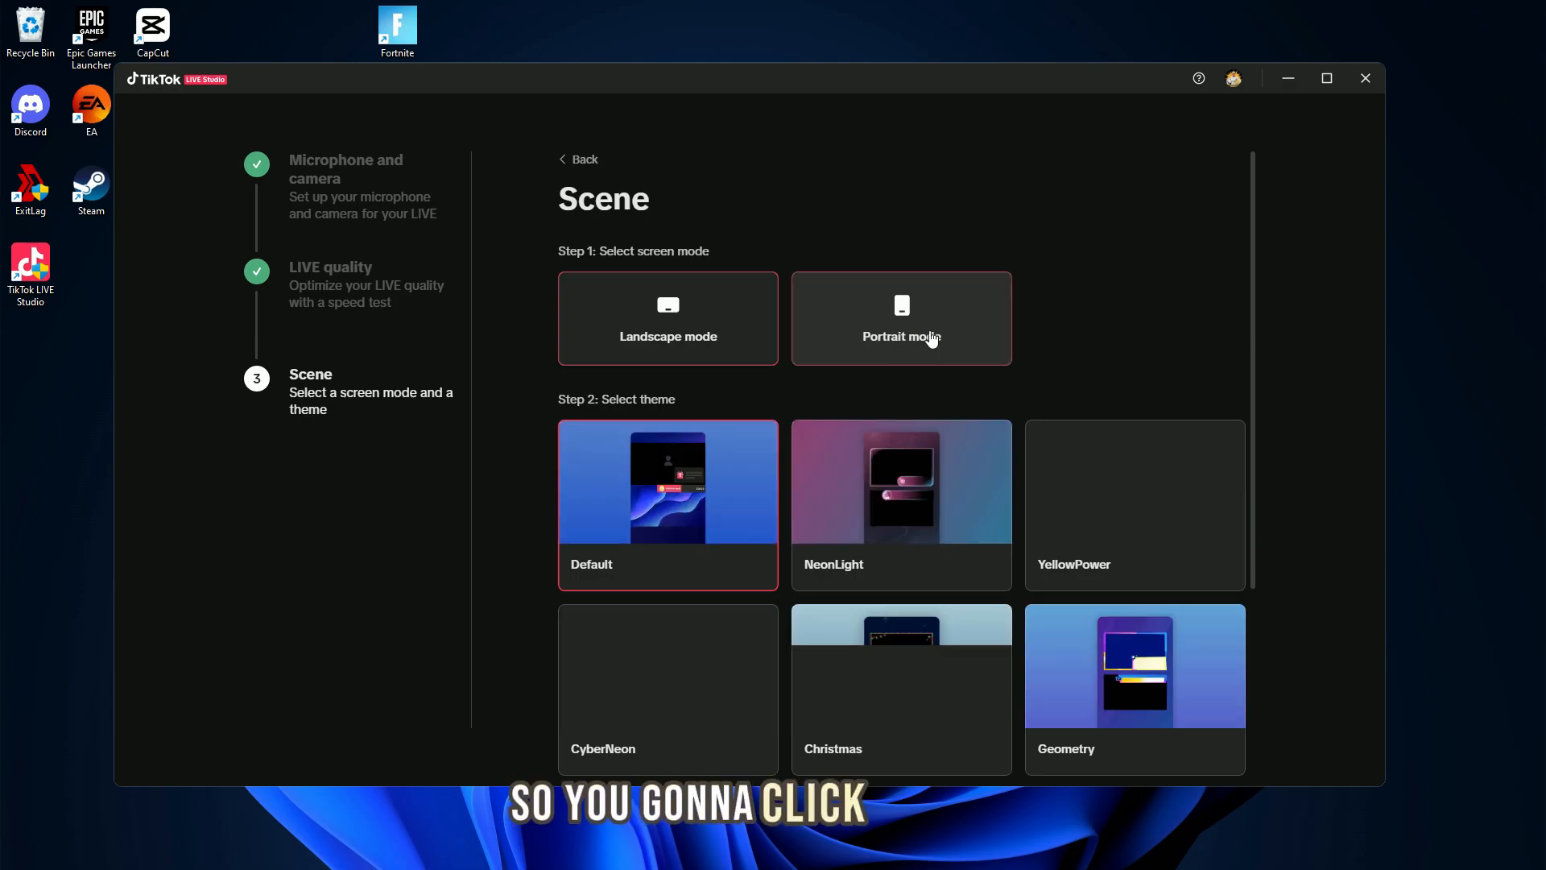
{"action": "scroll", "coordinate": [907, 342], "scroll_direction": "down", "scroll_amount": 1}
{"action": "scroll", "coordinate": [1006, 417], "scroll_direction": "down", "scroll_amount": 3}
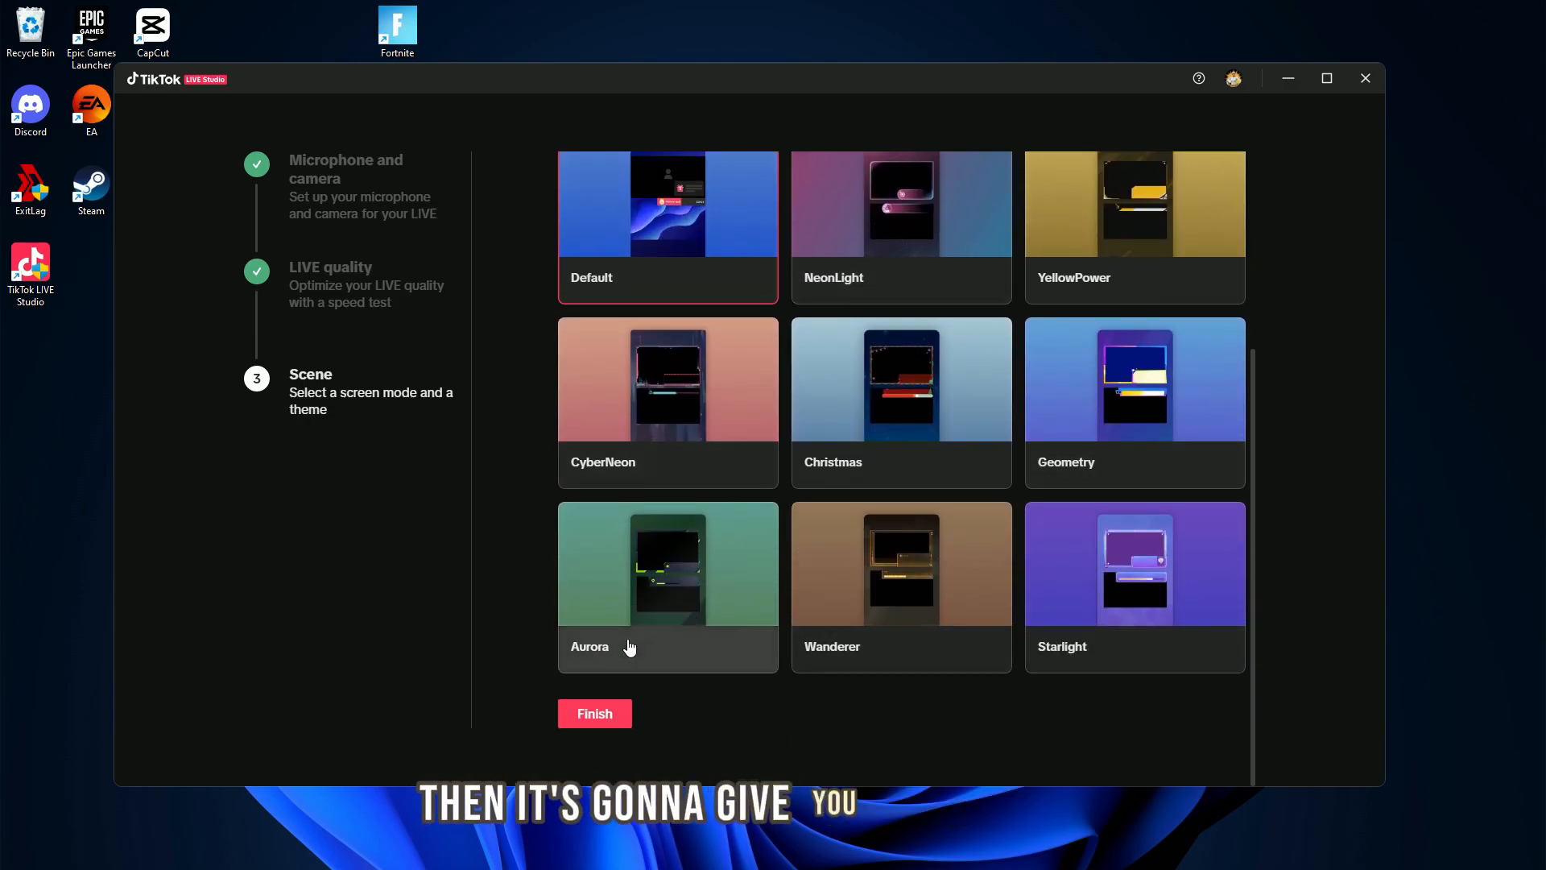
{"action": "scroll", "coordinate": [661, 579], "scroll_direction": "up", "scroll_amount": 3}
{"action": "scroll", "coordinate": [517, 424], "scroll_direction": "down", "scroll_amount": 3}
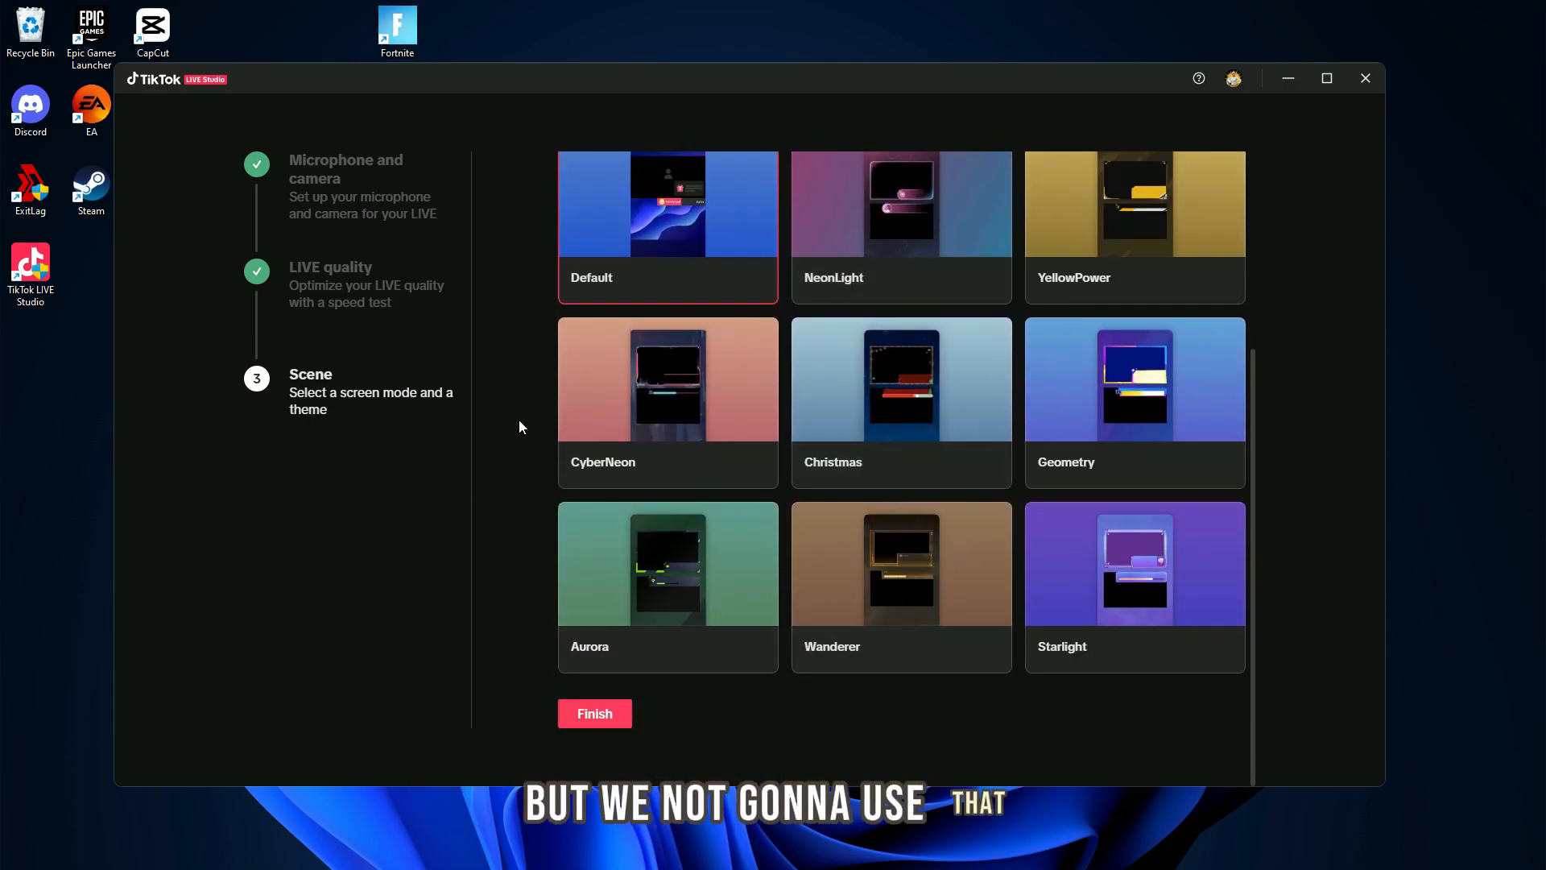
{"action": "left_click", "coordinate": [593, 714]}
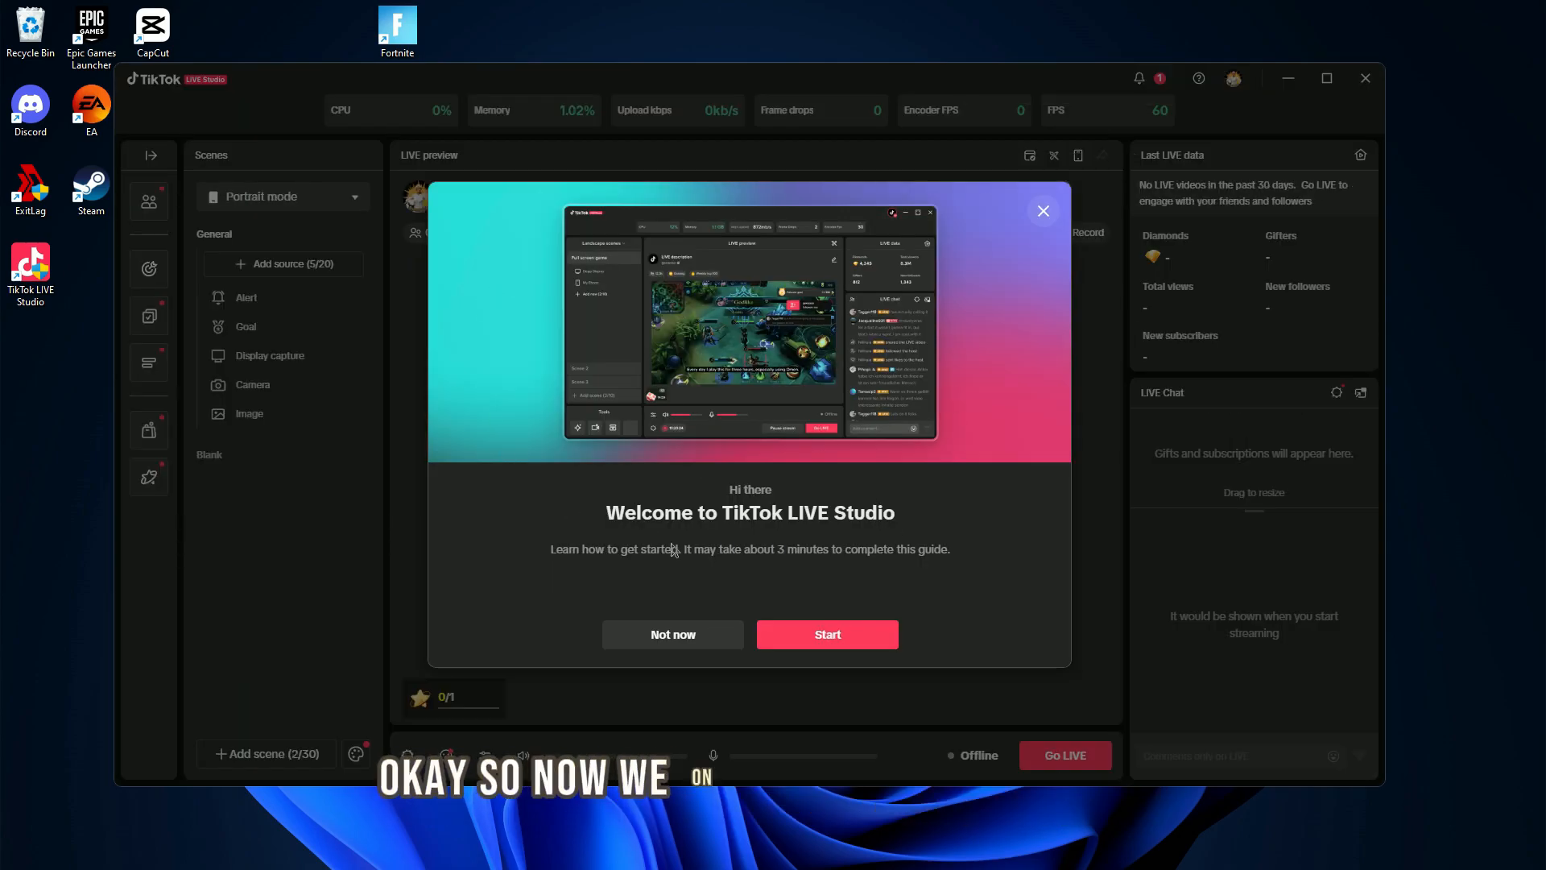
Start the welcome guide and quit it to reach the scene editor
{"action": "left_click", "coordinate": [841, 640]}
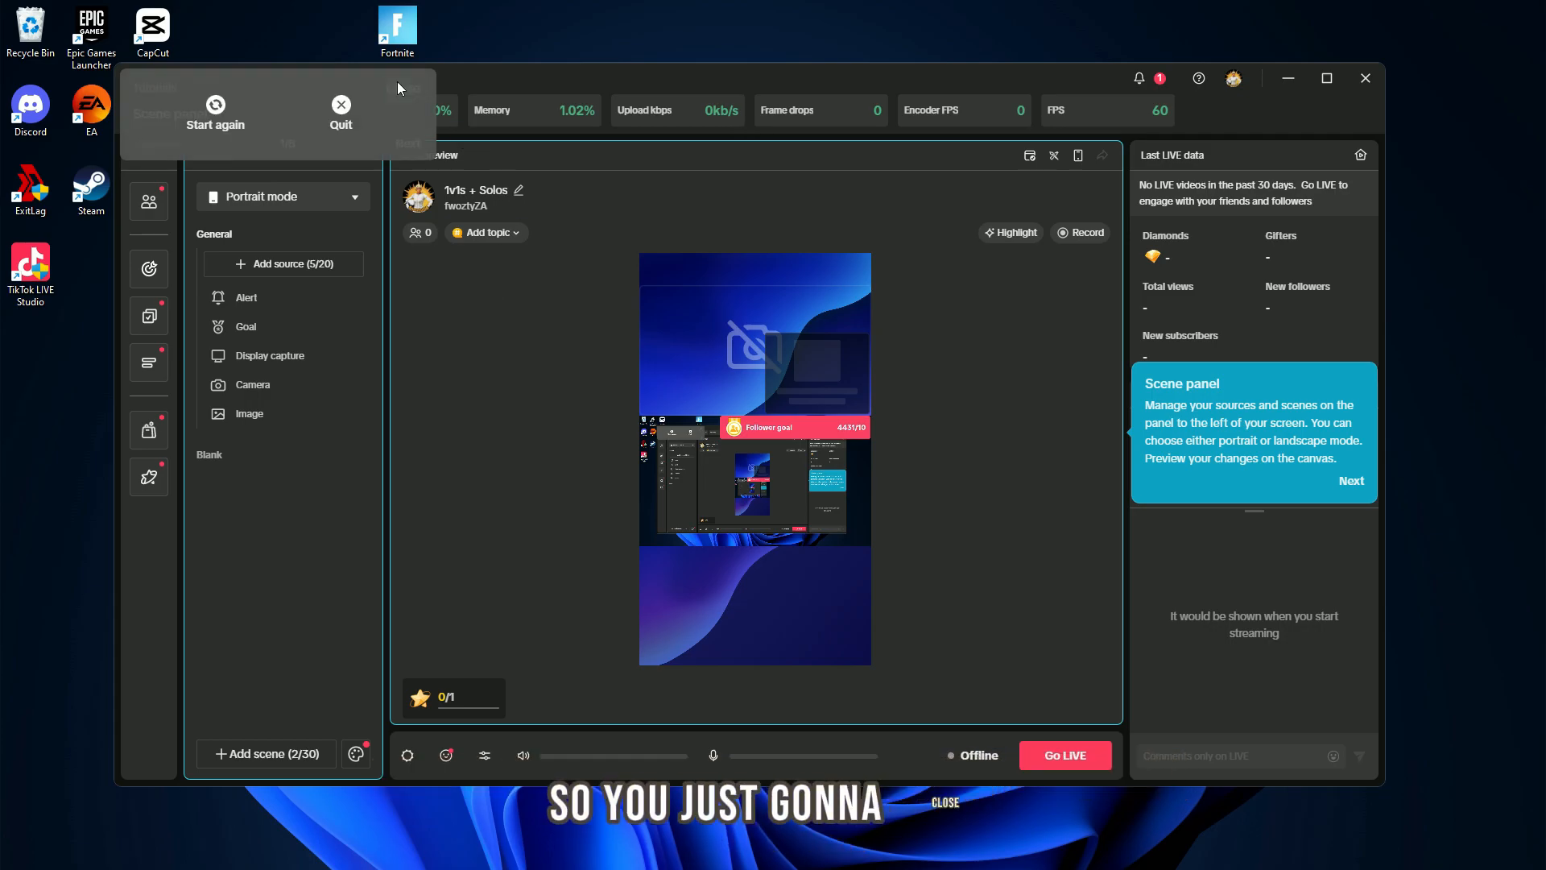
{"action": "left_click", "coordinate": [400, 94]}
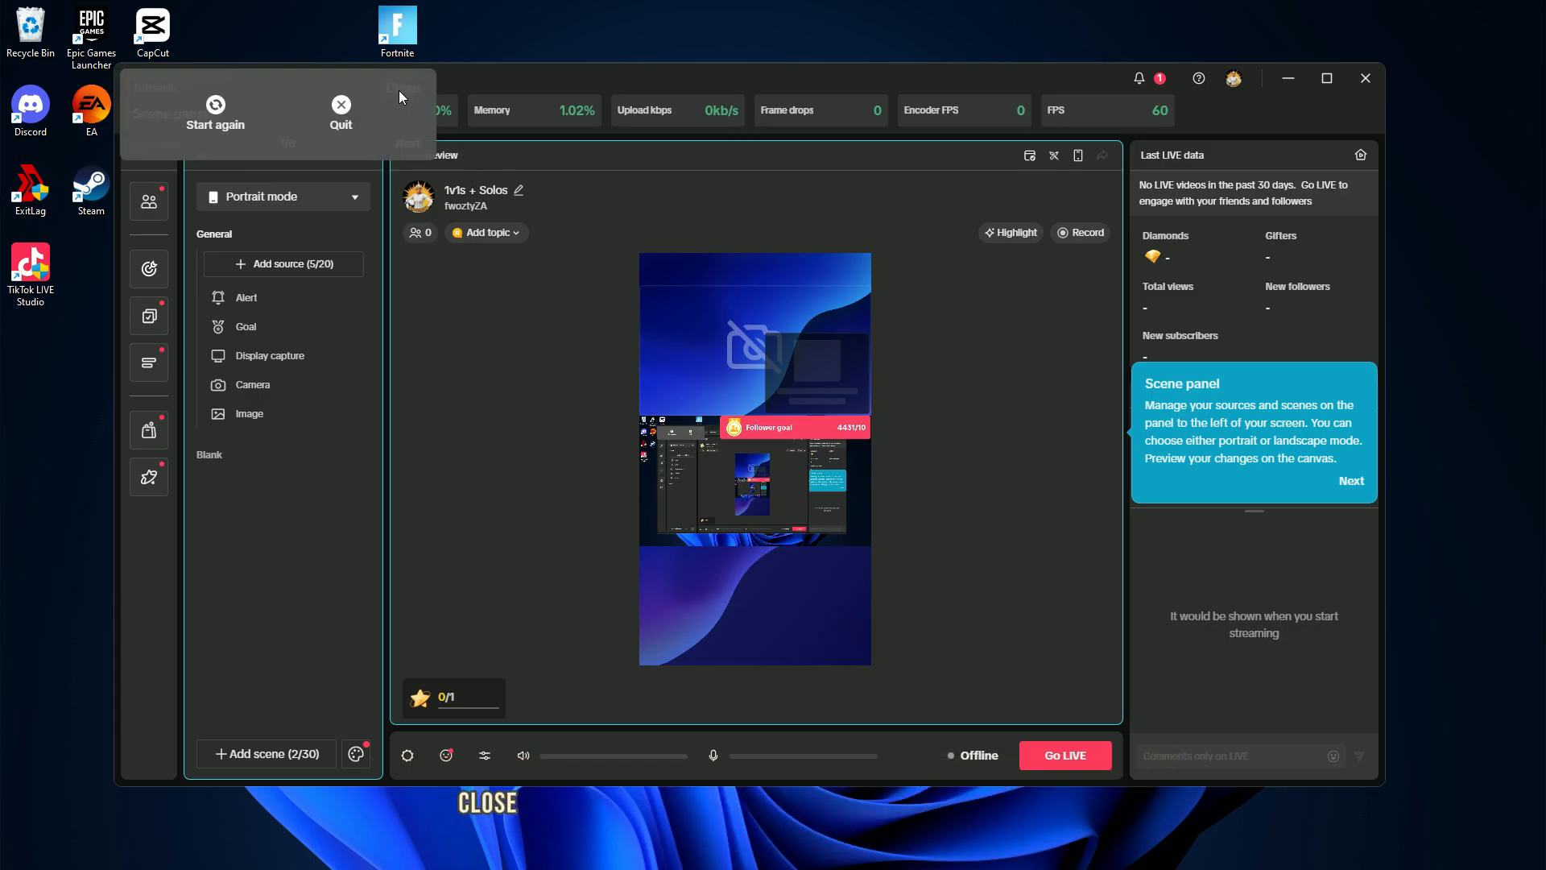
{"action": "left_click", "coordinate": [353, 113]}
Delete the Camera, Image, Display capture, Alert and Goal sources from the portrait scene's canvas
{"action": "left_click", "coordinate": [753, 346]}
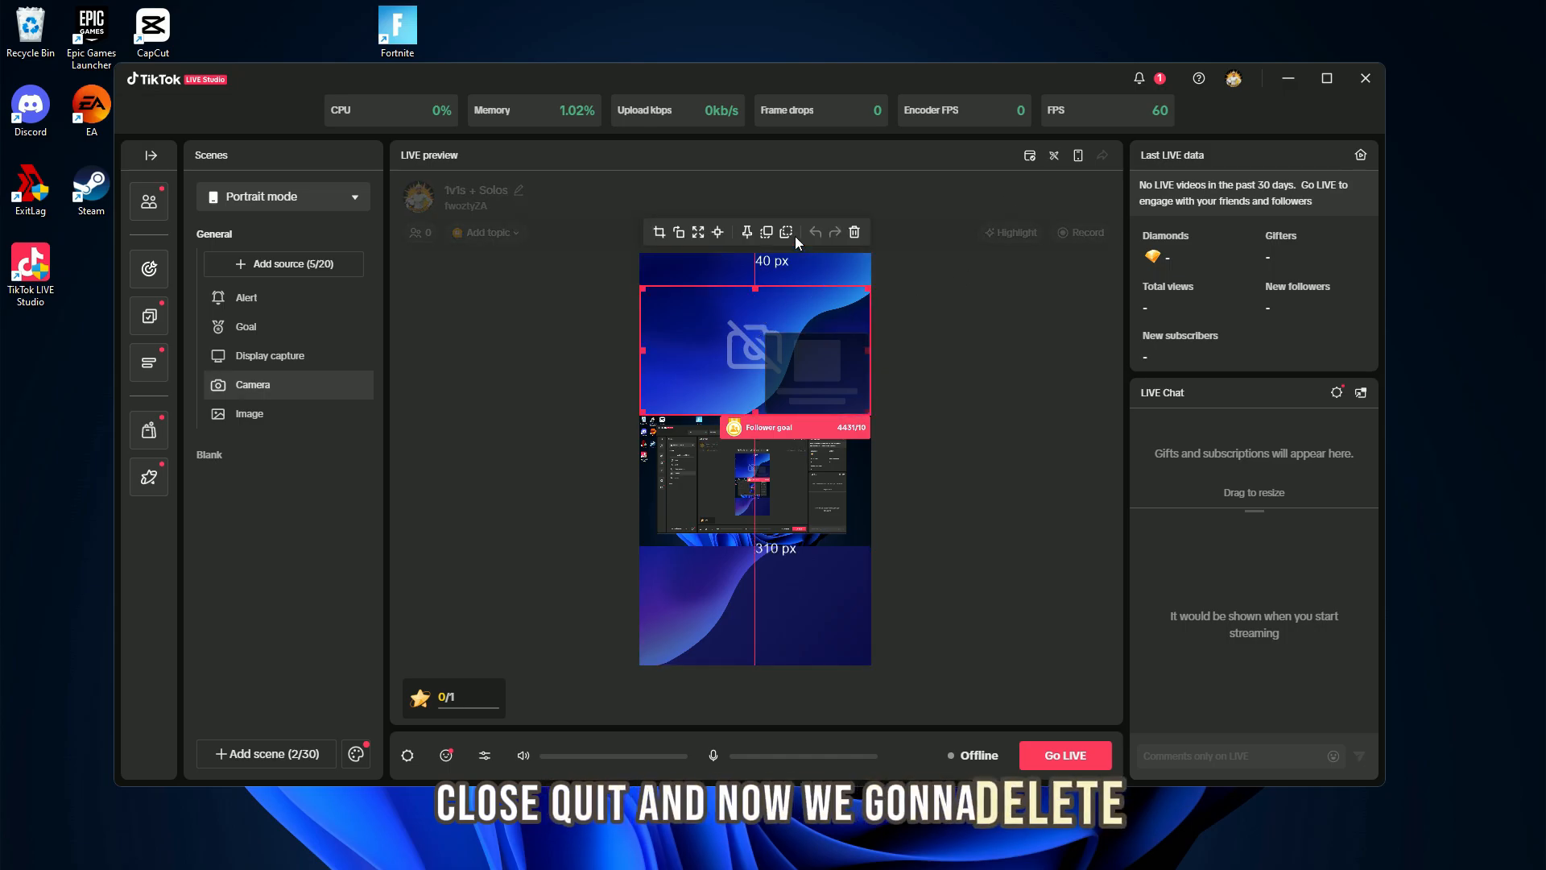
{"action": "left_click", "coordinate": [851, 232]}
{"action": "left_click", "coordinate": [792, 270]}
{"action": "left_click", "coordinate": [854, 233]}
{"action": "left_click", "coordinate": [784, 466]}
{"action": "left_click", "coordinate": [854, 233]}
{"action": "left_click", "coordinate": [852, 232]}
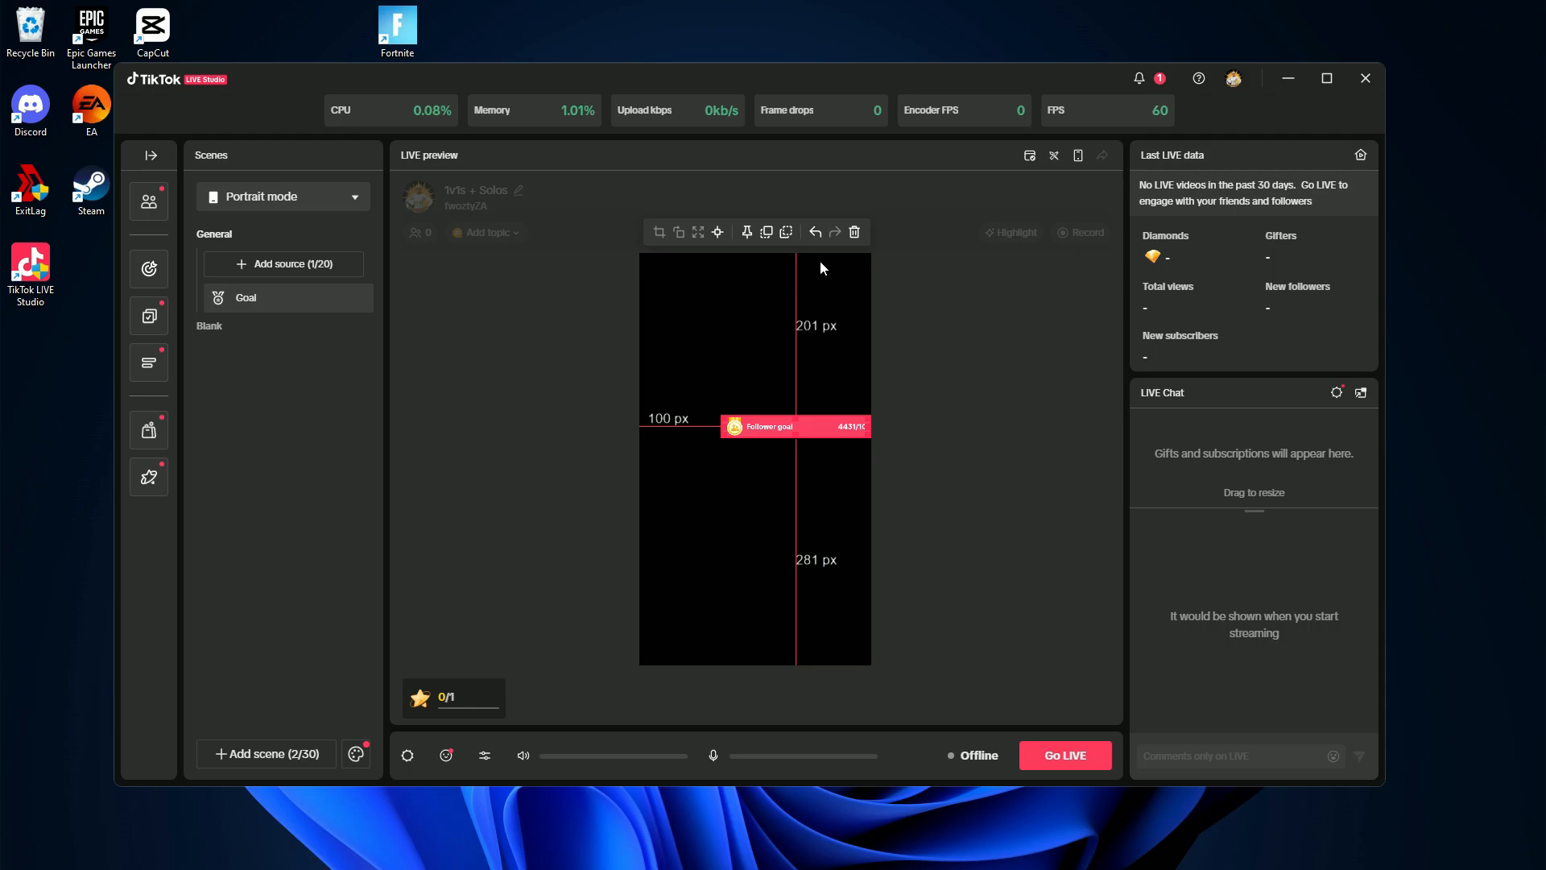
{"action": "left_click", "coordinate": [854, 233]}
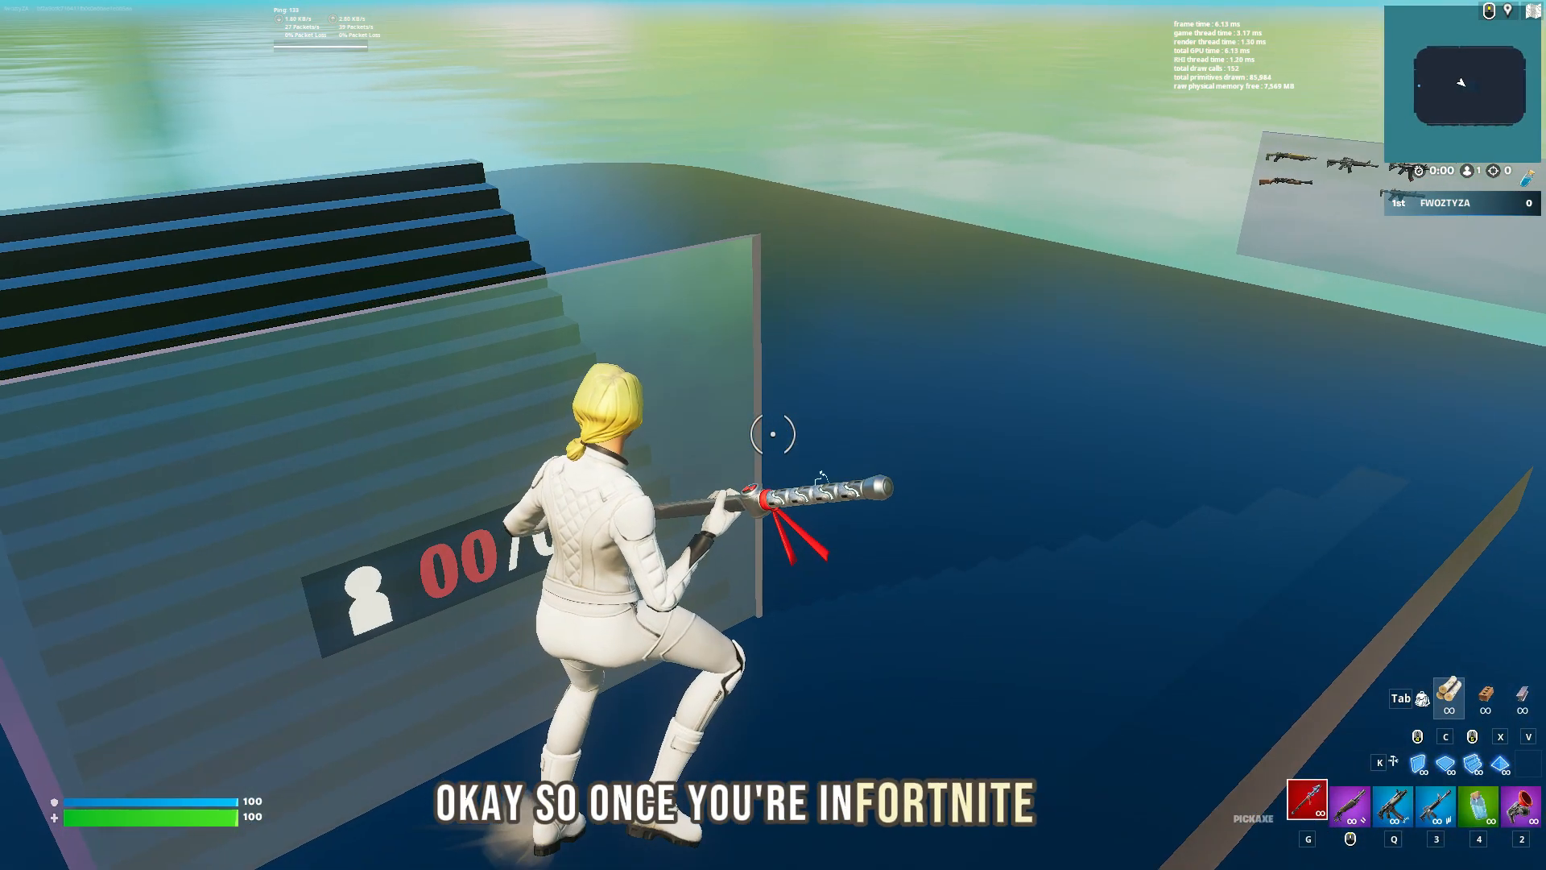
{"action": "key", "text": "a"}
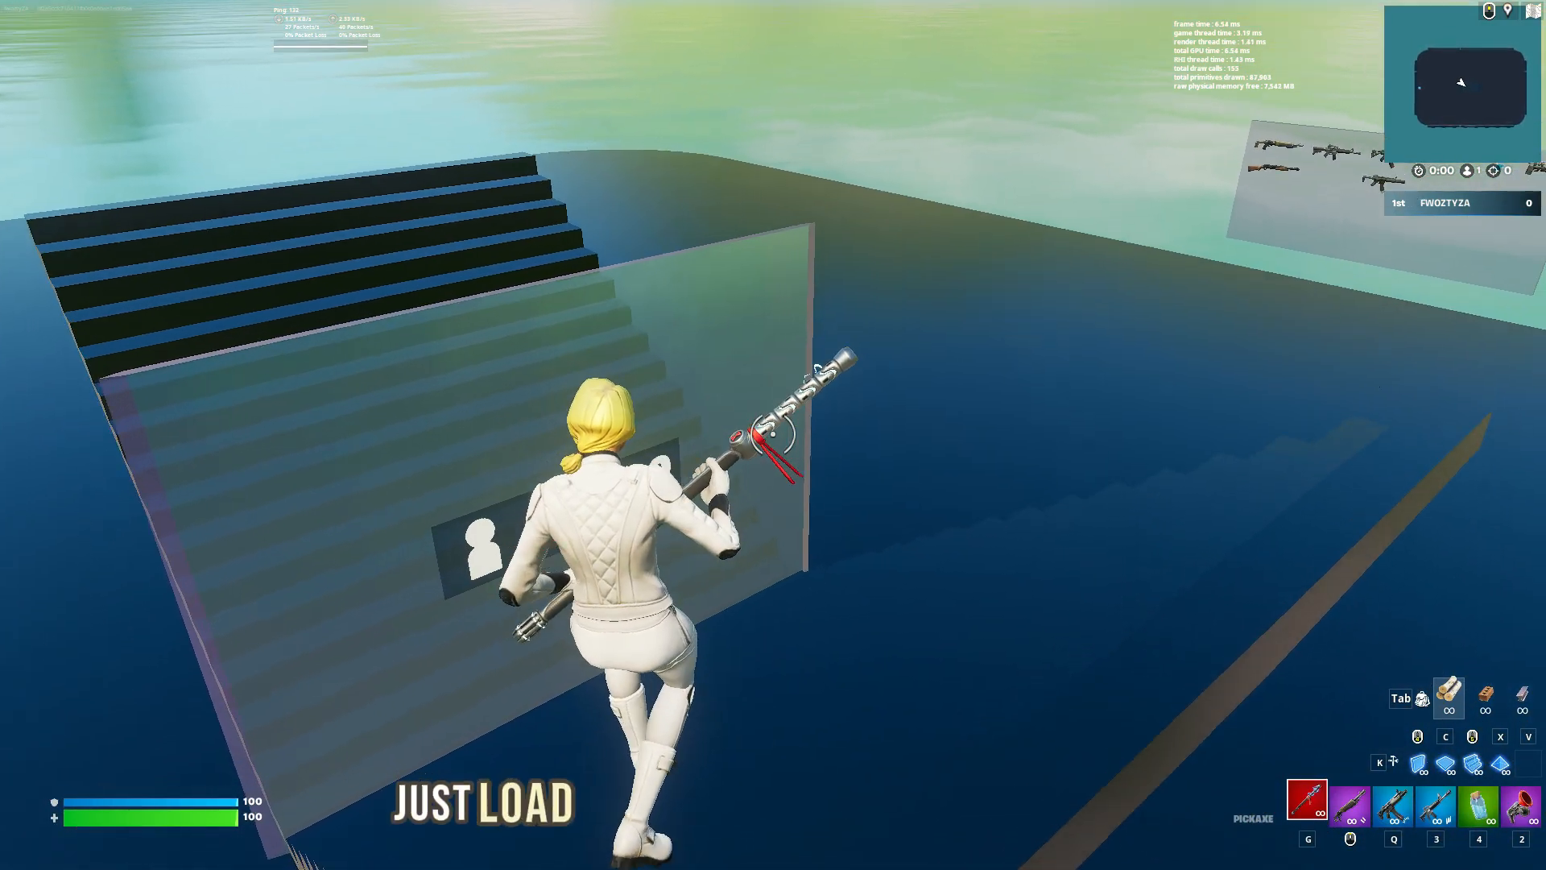
{"action": "key", "text": "w"}
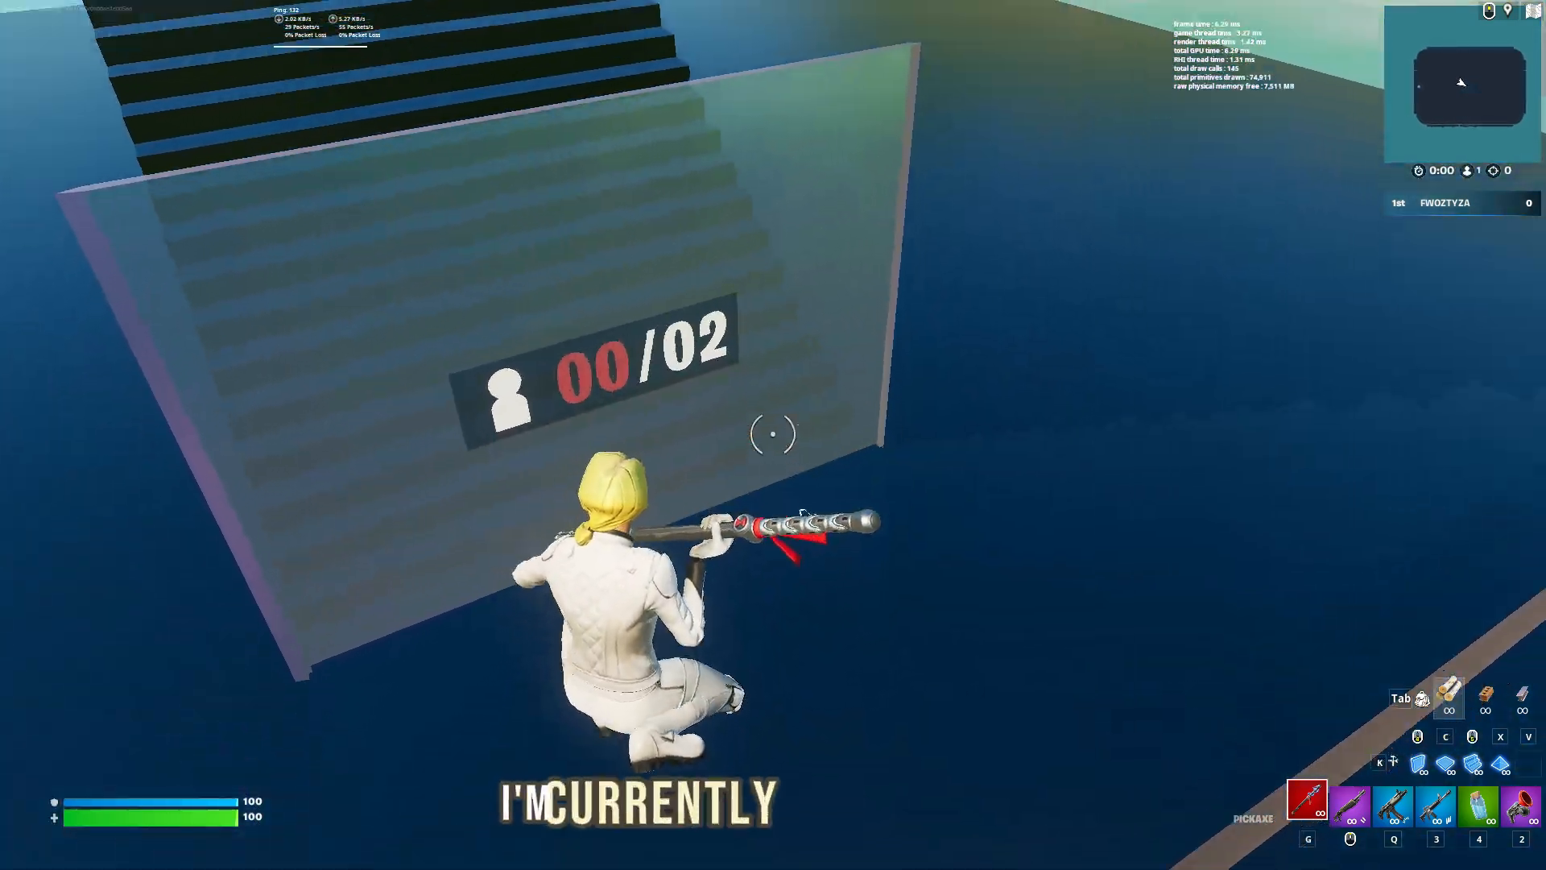
Switch from the Fortnite game to the TikTok LIVE Studio window
{"action": "key", "text": "w"}
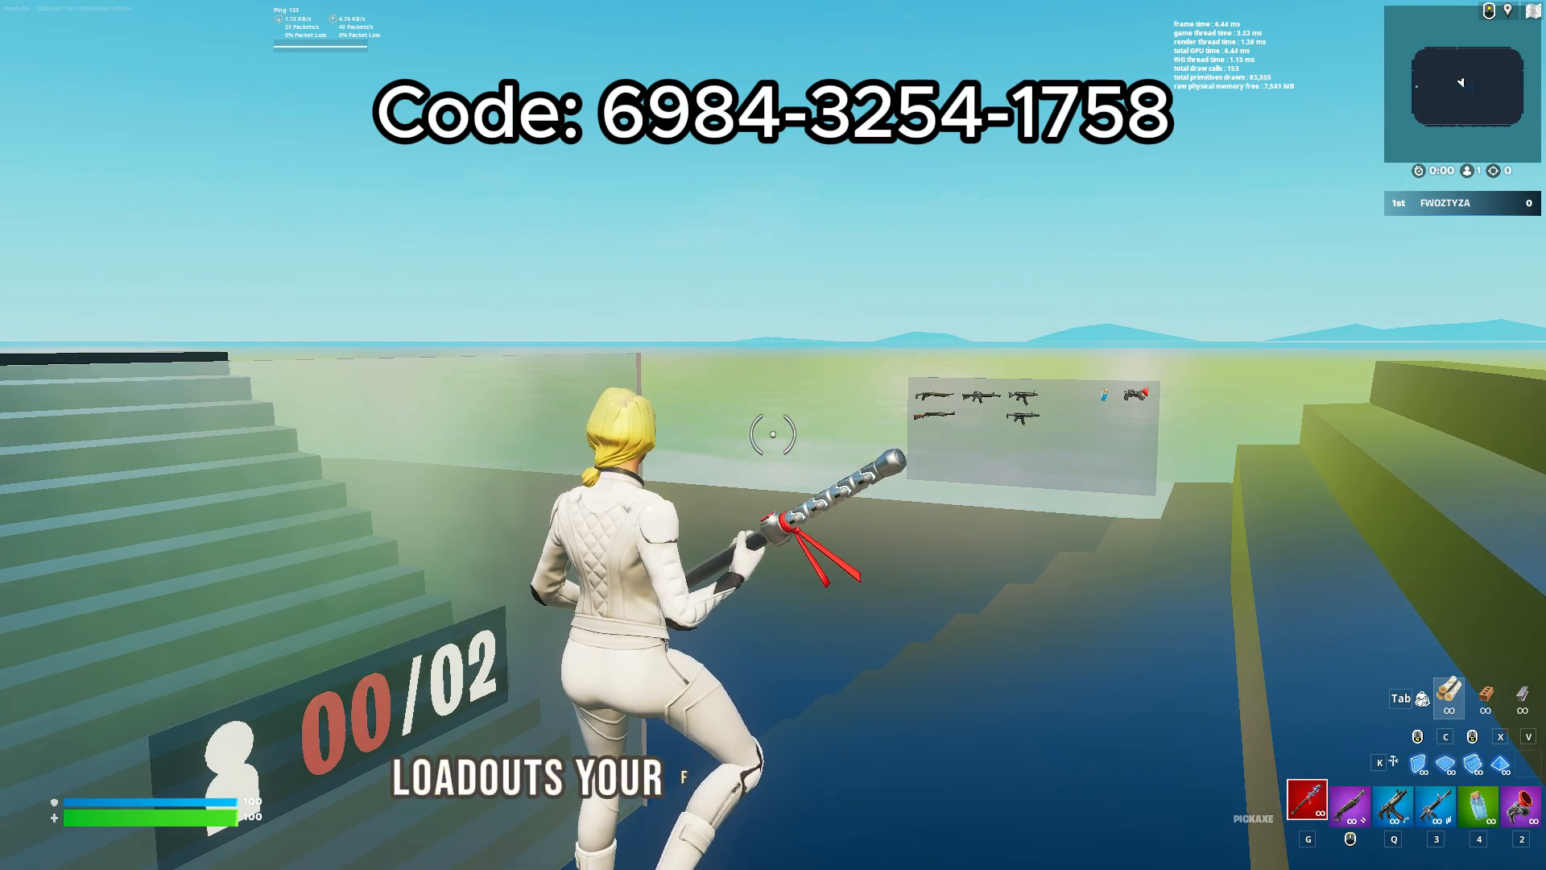
{"action": "key", "text": "super"}
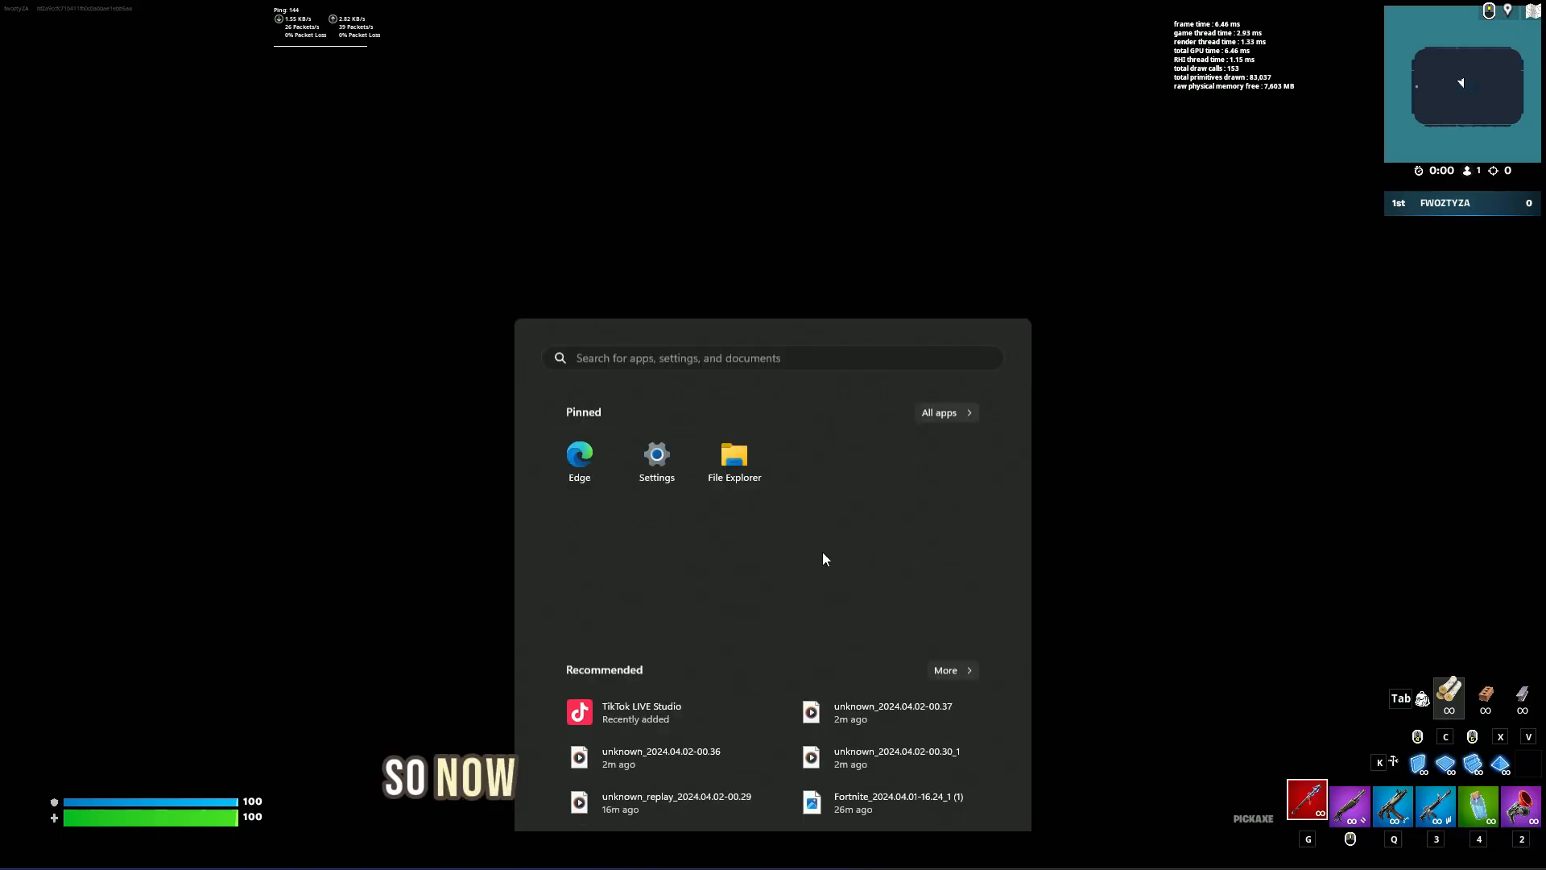
{"action": "left_click", "coordinate": [932, 850]}
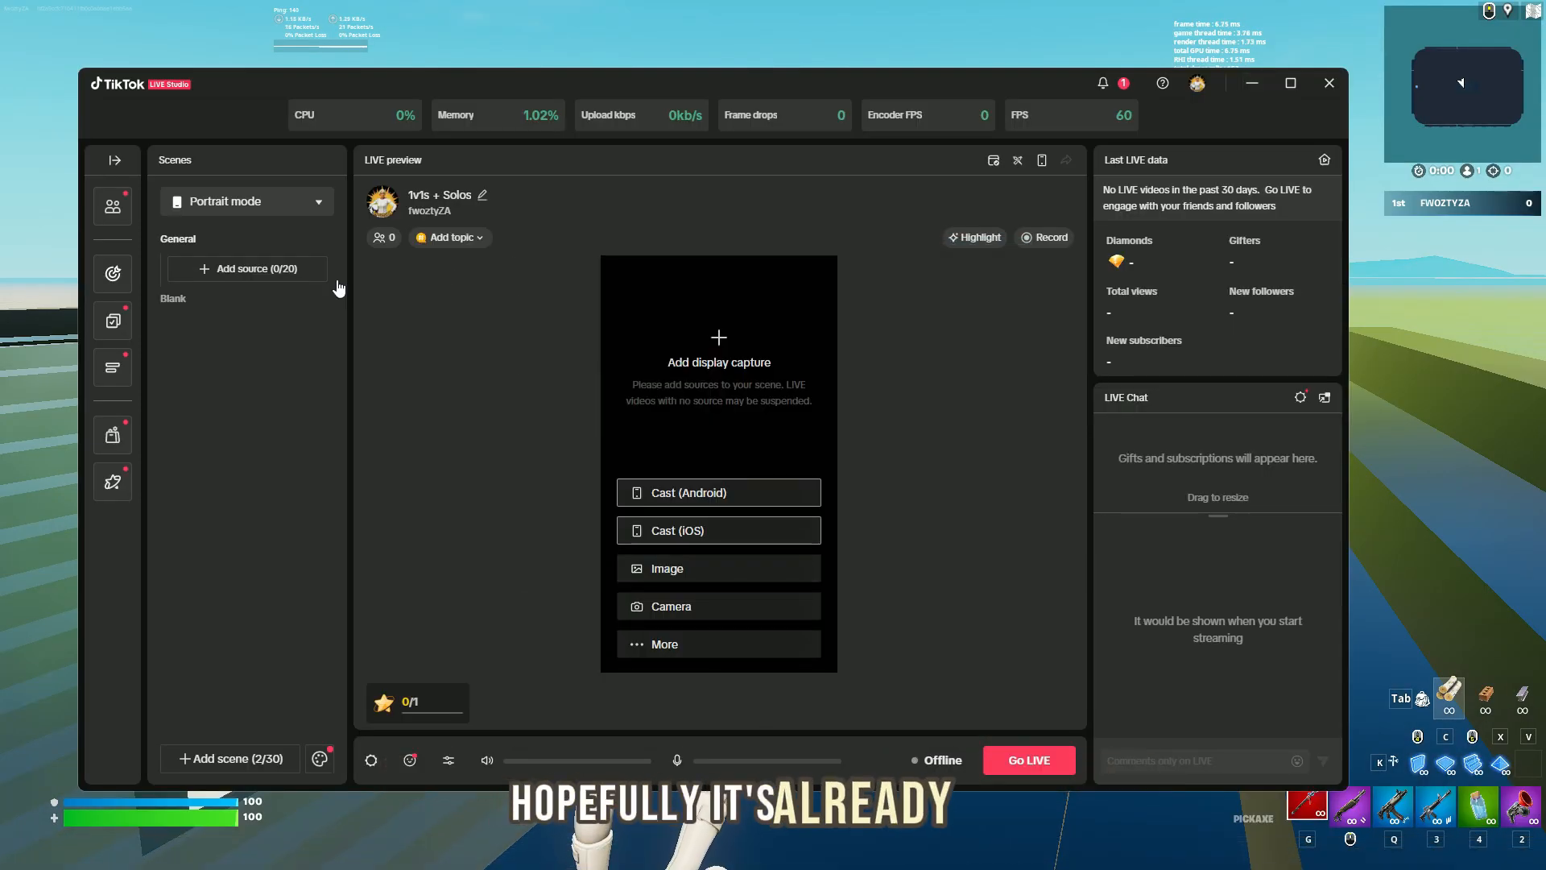
Add a Display capture source for Display1 1920 * 1080 to the empty portrait scene
{"action": "left_click", "coordinate": [252, 274]}
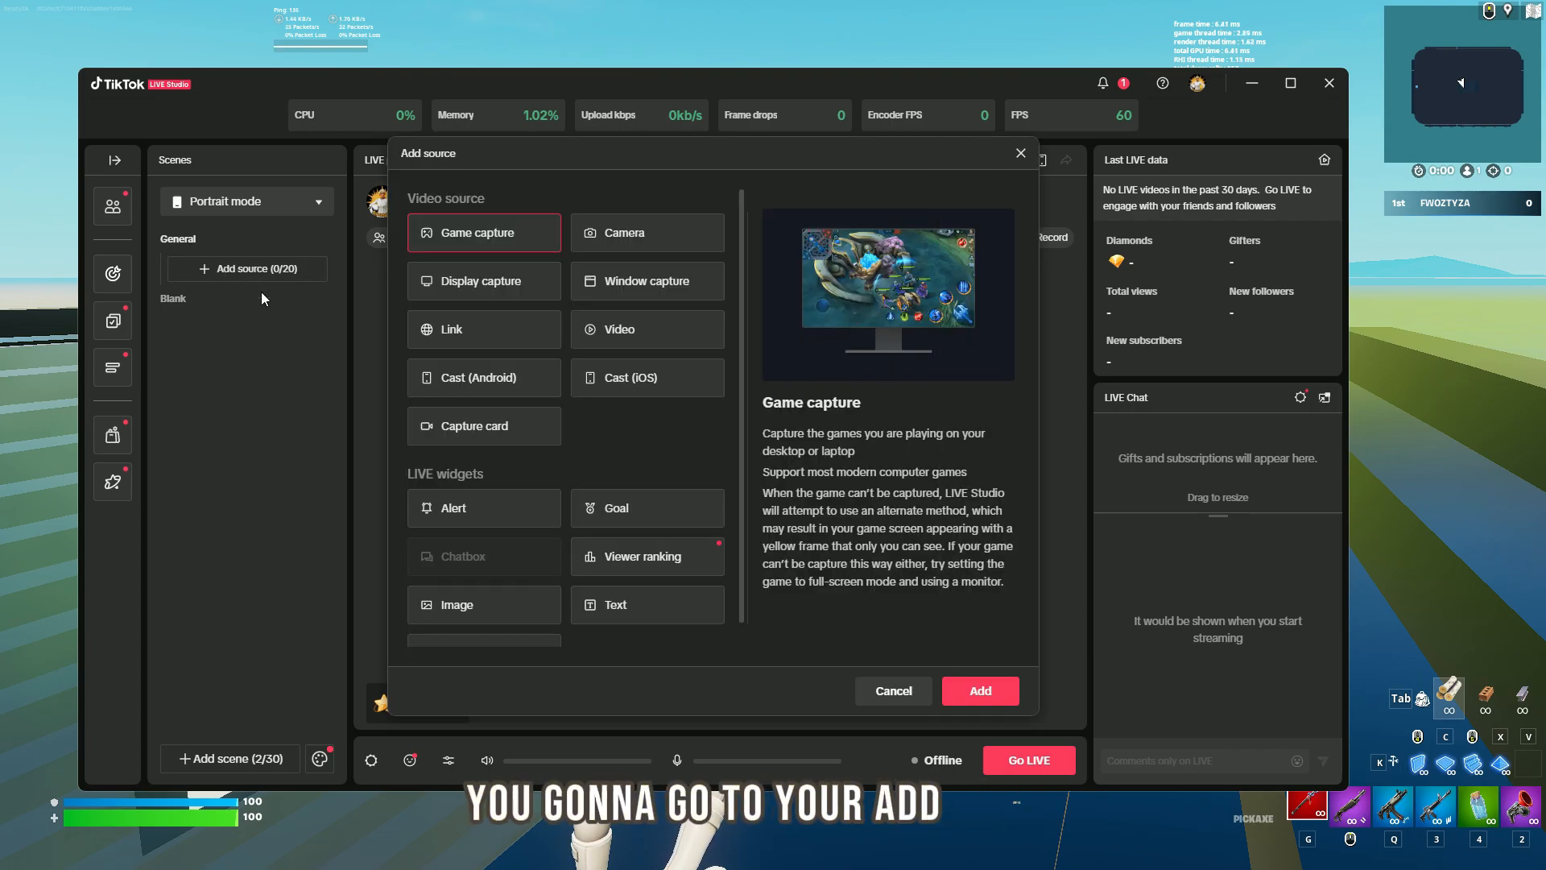
{"action": "left_click", "coordinate": [476, 282]}
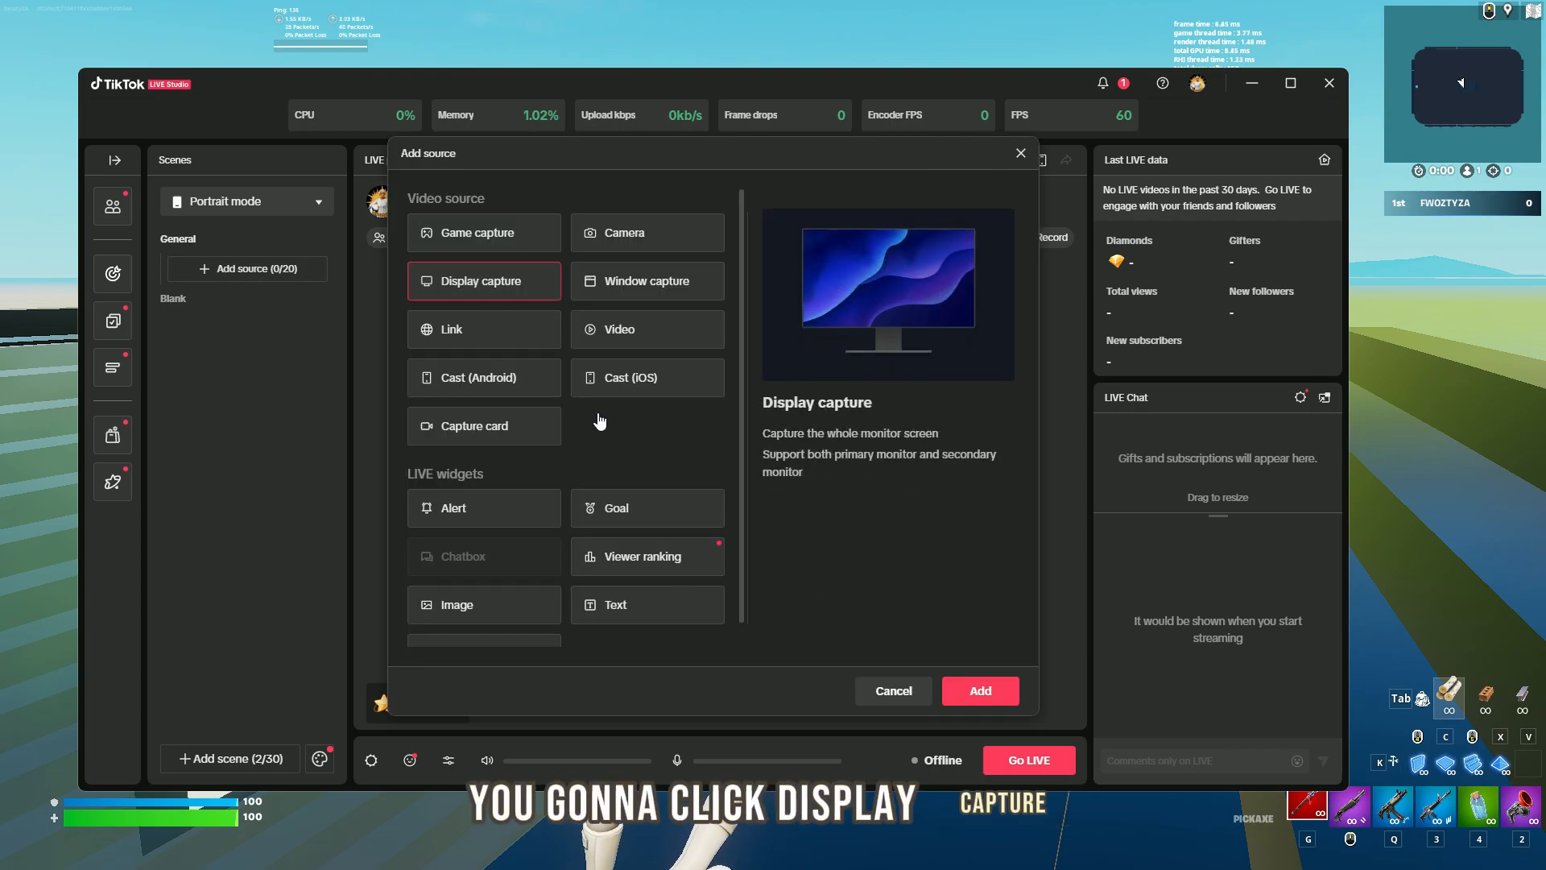
{"action": "left_click", "coordinate": [980, 691]}
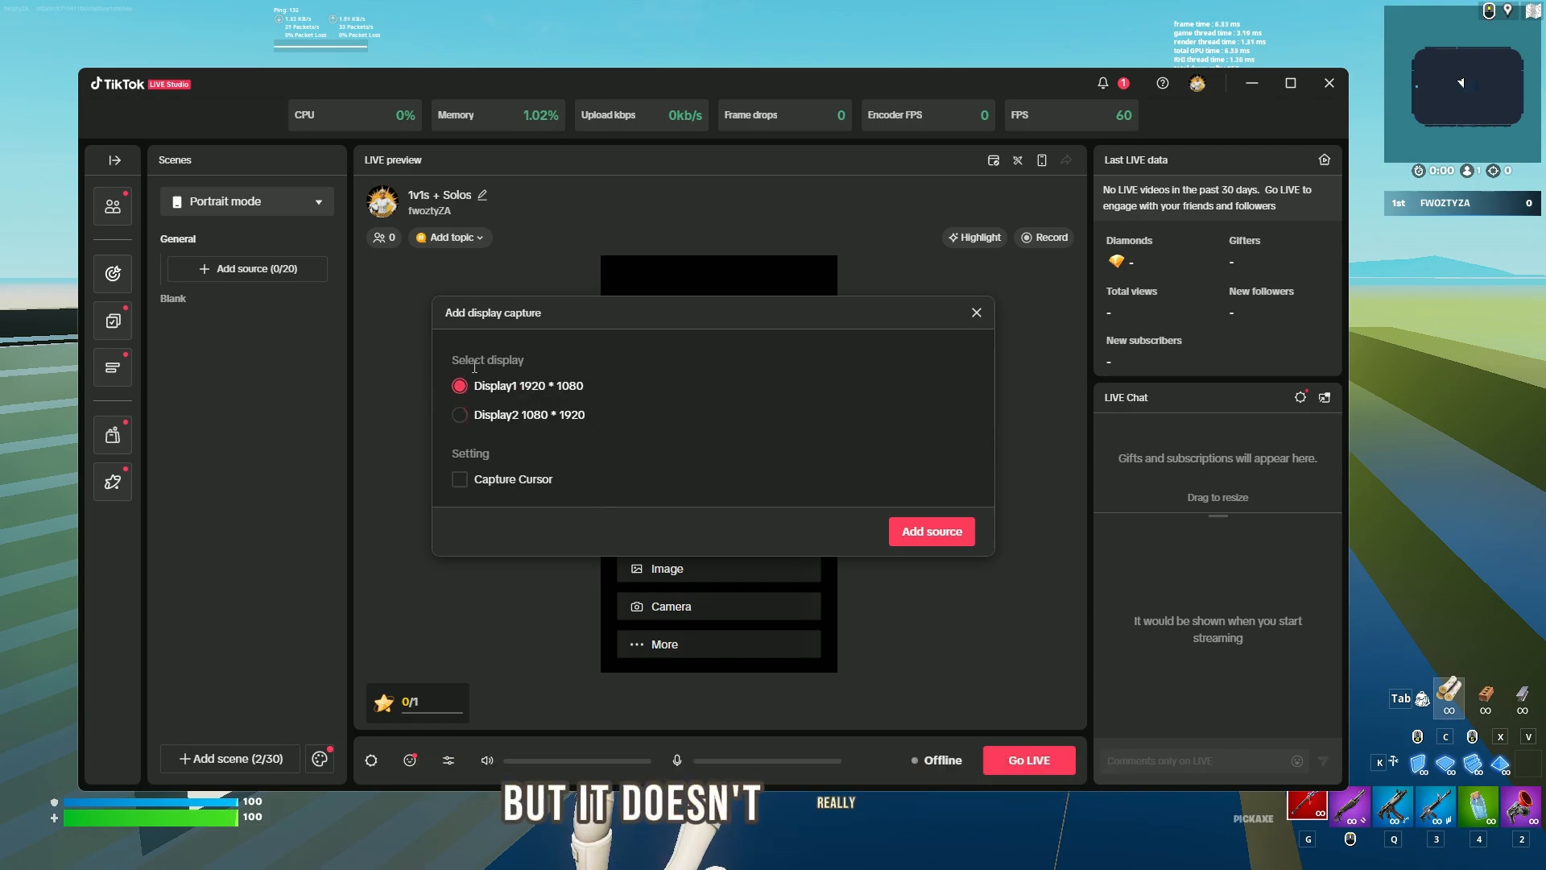
{"action": "left_click", "coordinate": [930, 529]}
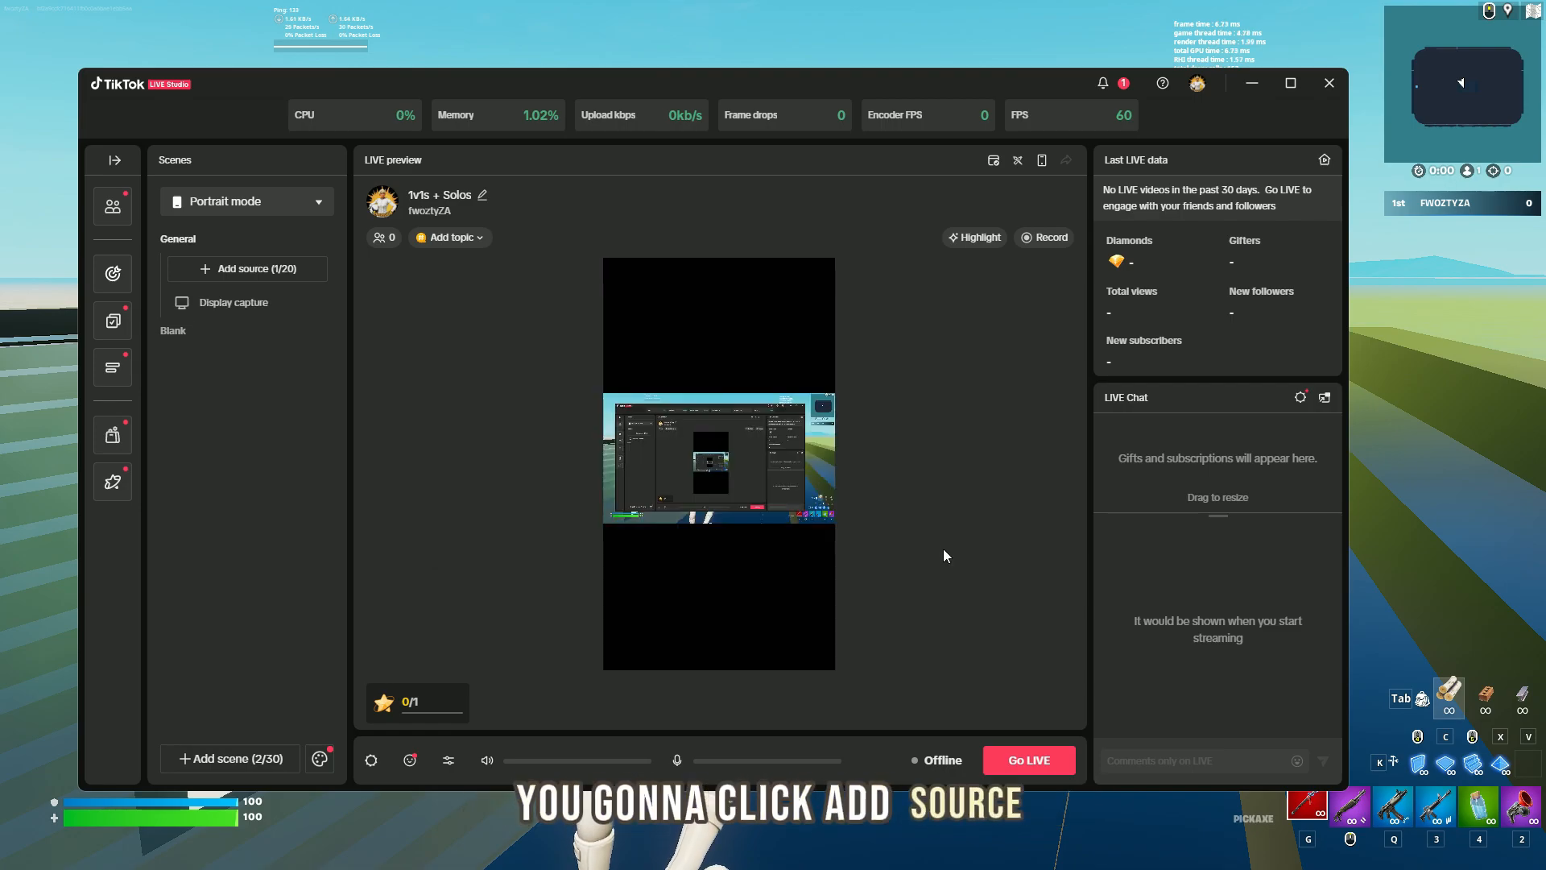
Enlarge the display capture beyond the canvas width and place it slightly above the middle of the portrait canvas
{"action": "left_click", "coordinate": [715, 457]}
{"action": "left_click_drag", "start_coordinate": [716, 458], "coordinate": [736, 457]}
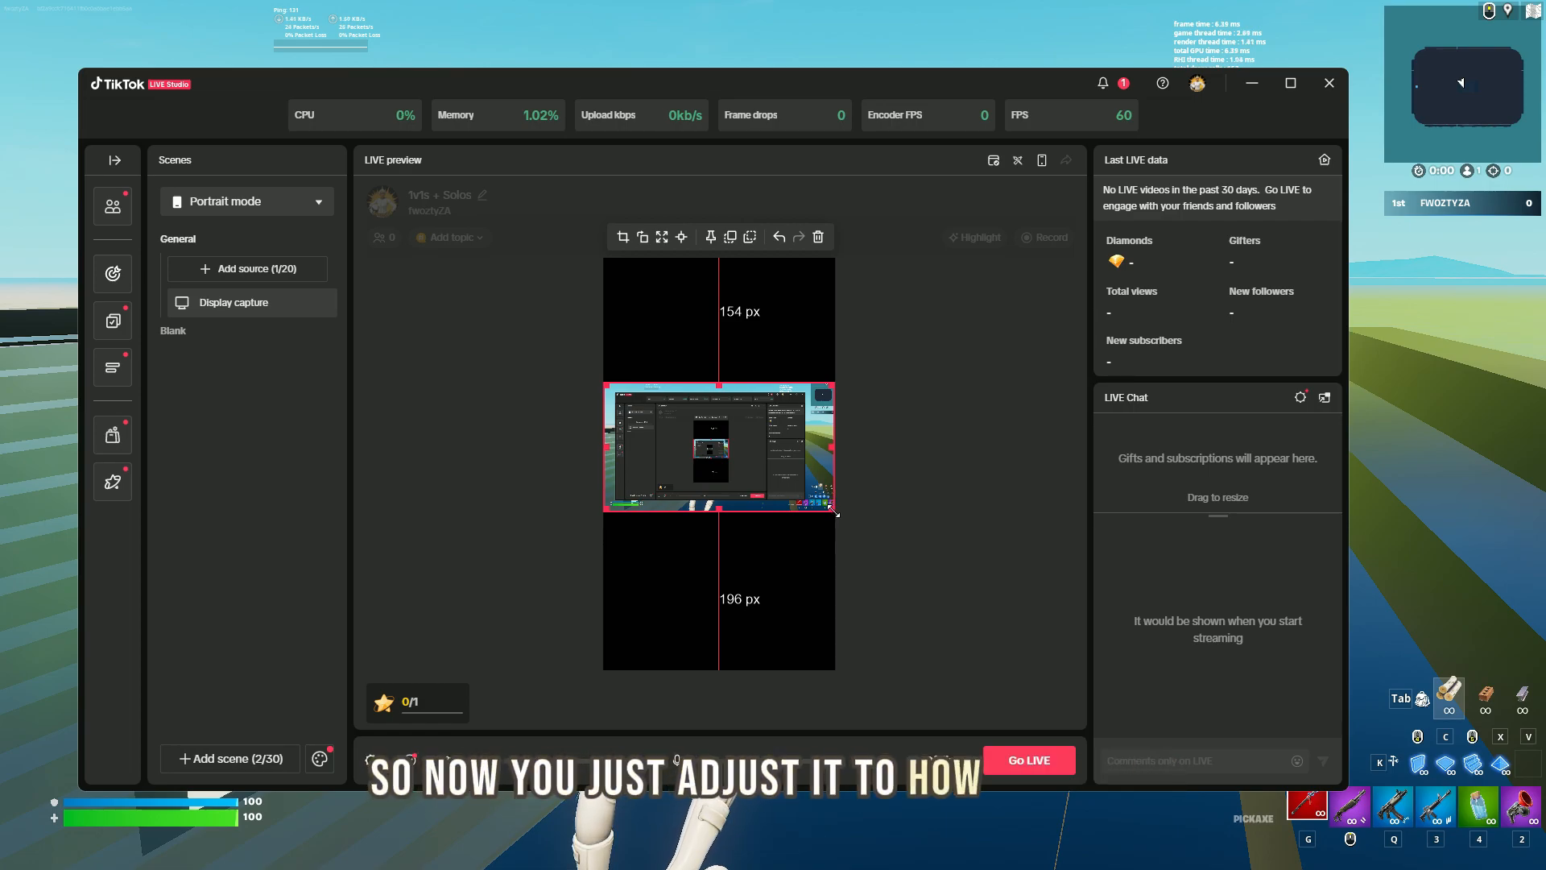
{"action": "left_click_drag", "start_coordinate": [834, 511], "coordinate": [757, 492]}
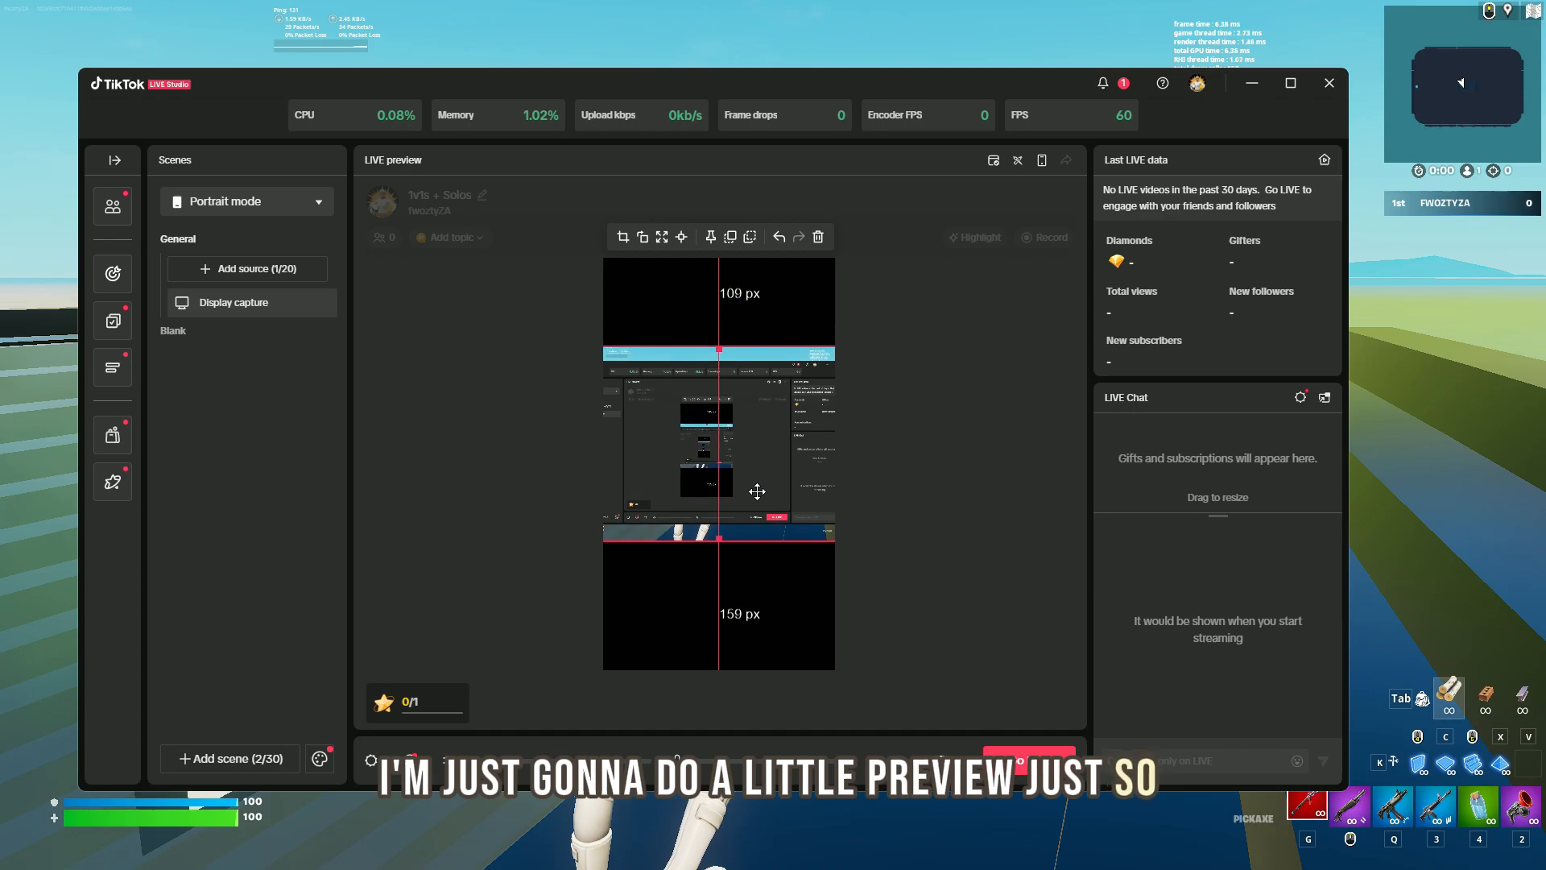
{"action": "left_click", "coordinate": [922, 458]}
Add a second Display capture source for Display1 1920 * 1080 to the portrait scene
{"action": "left_click_drag", "start_coordinate": [886, 96], "coordinate": [873, 58]}
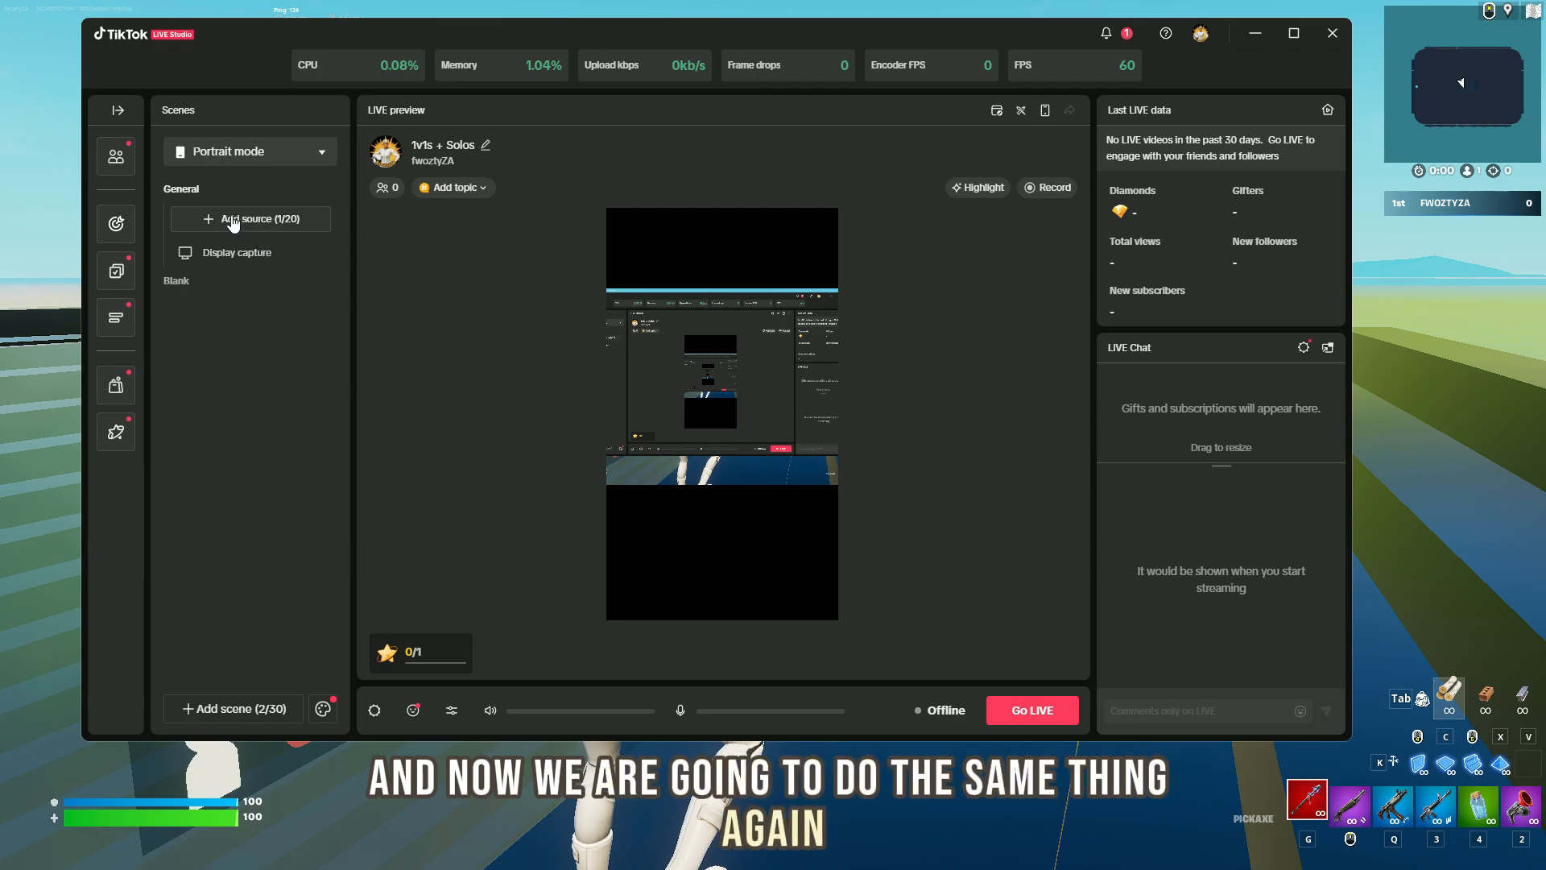
{"action": "left_click", "coordinate": [232, 219]}
{"action": "left_click", "coordinate": [441, 235]}
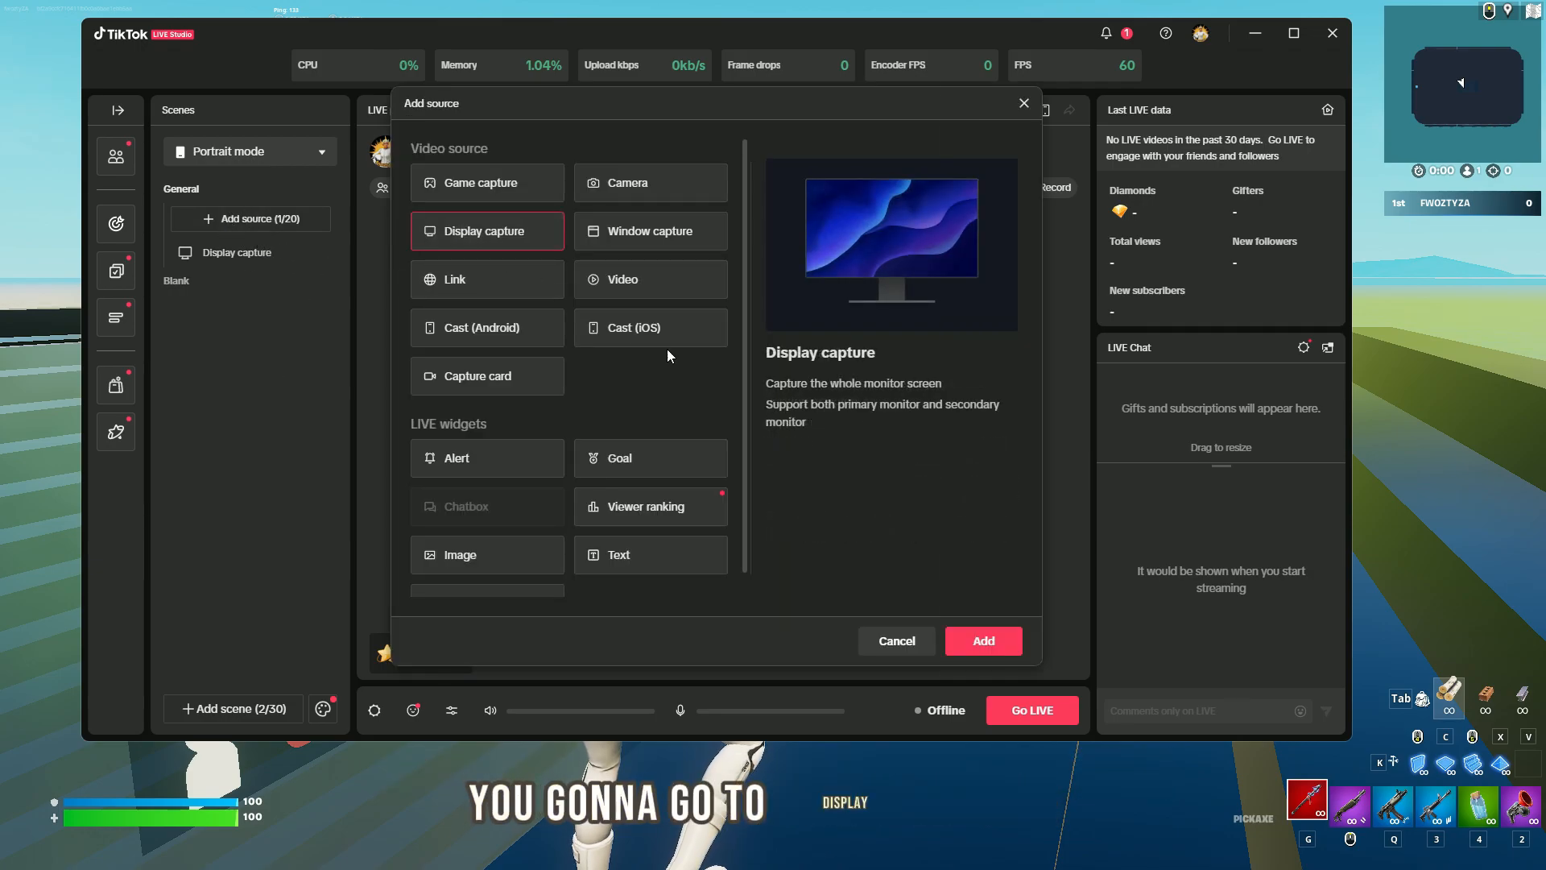
{"action": "left_click", "coordinate": [984, 640]}
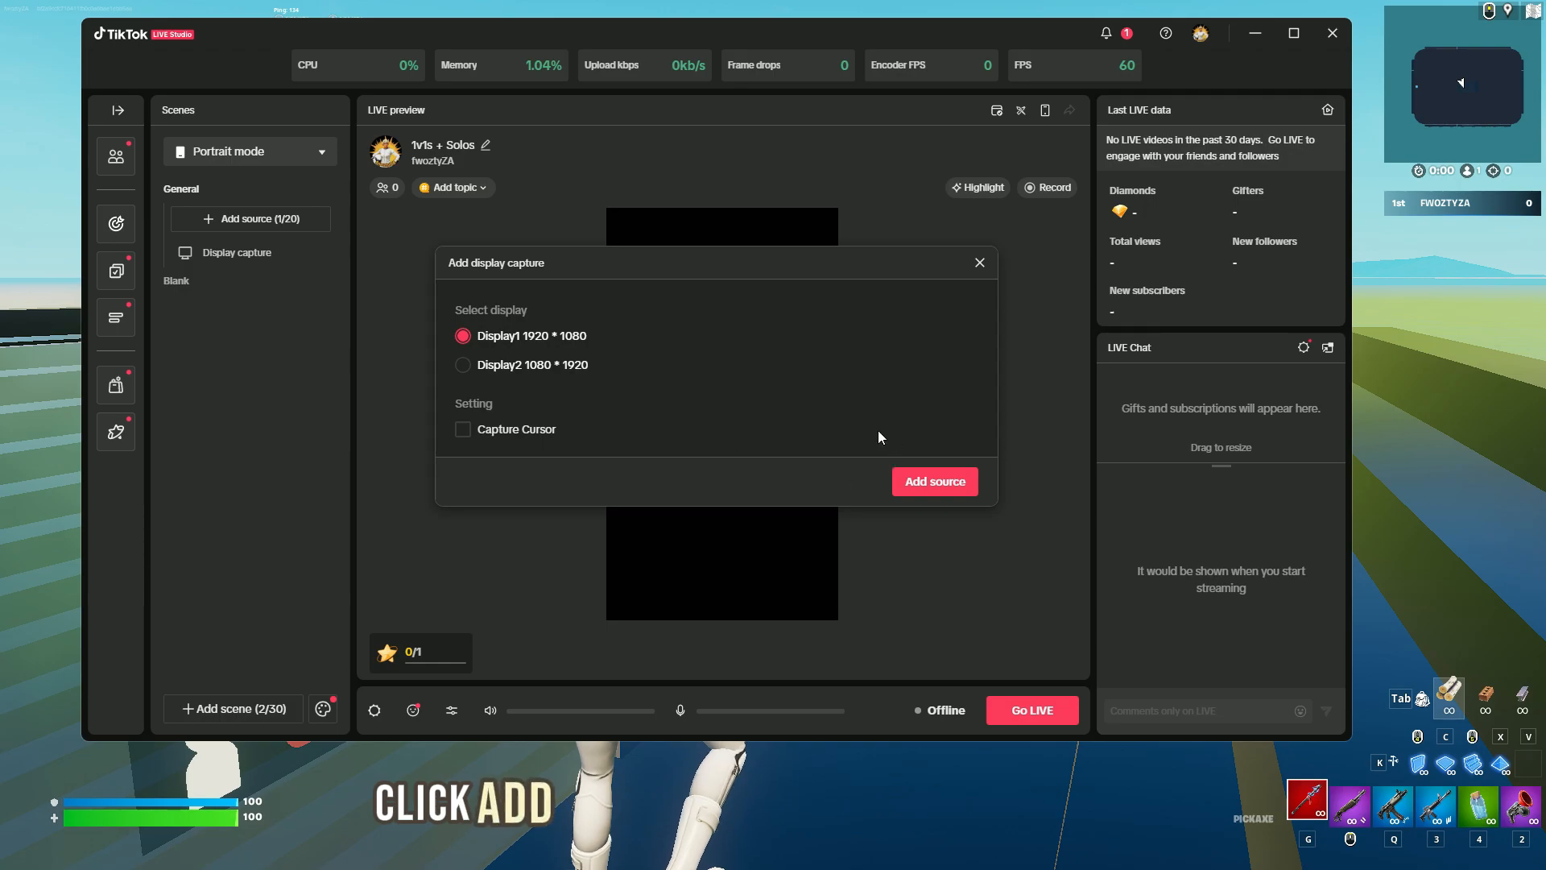
{"action": "left_click", "coordinate": [934, 482]}
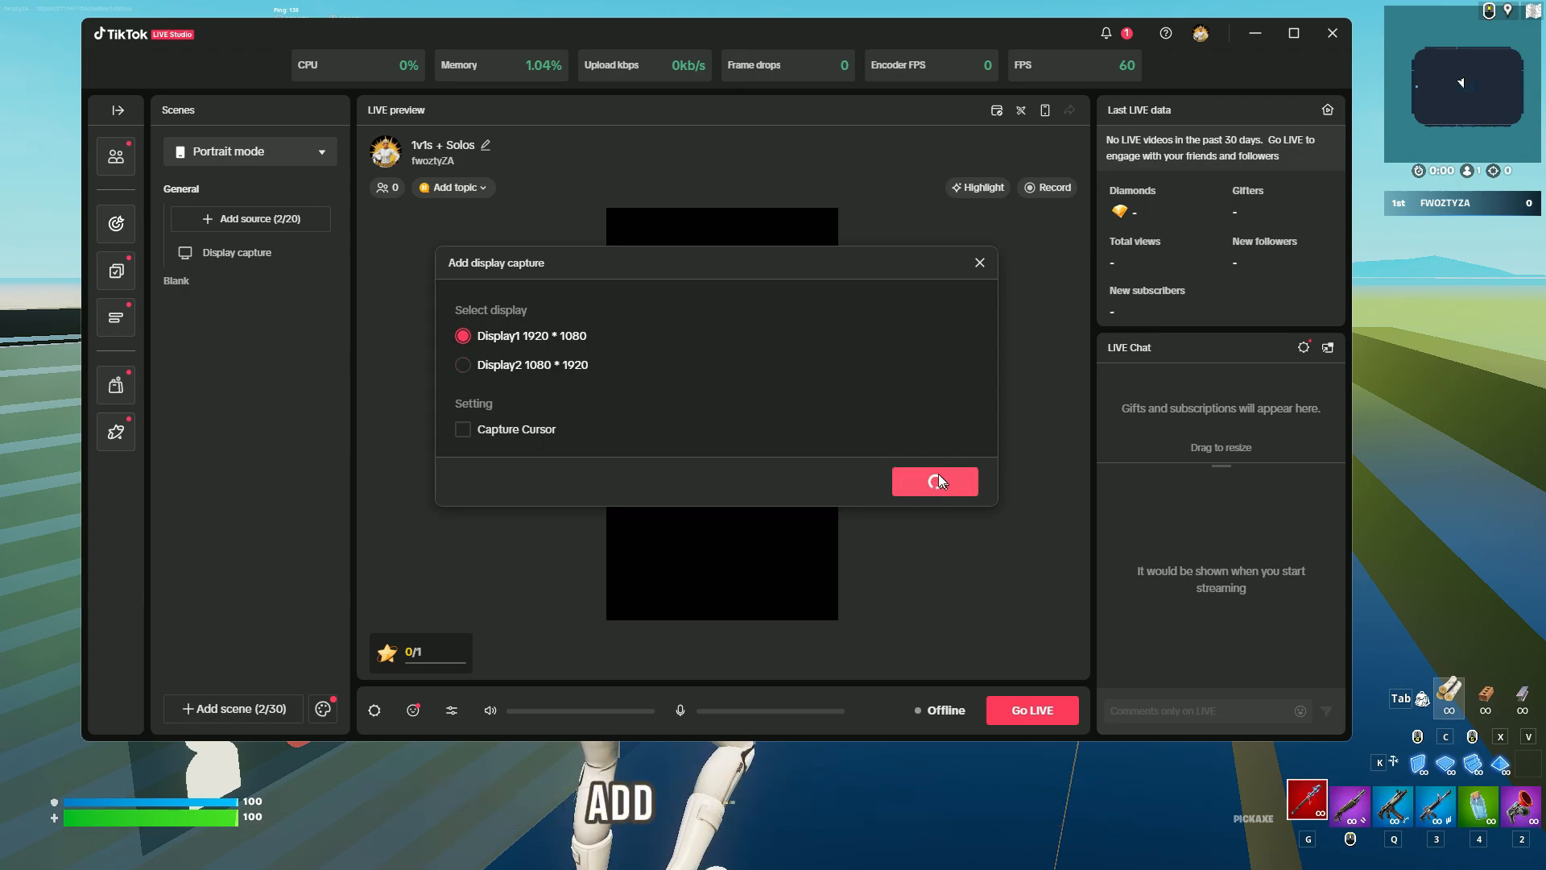
Enlarge the second display capture far beyond the canvas to magnify it for cropping
{"action": "left_click_drag", "start_coordinate": [729, 409], "coordinate": [681, 301]}
{"action": "left_click_drag", "start_coordinate": [781, 372], "coordinate": [797, 389]}
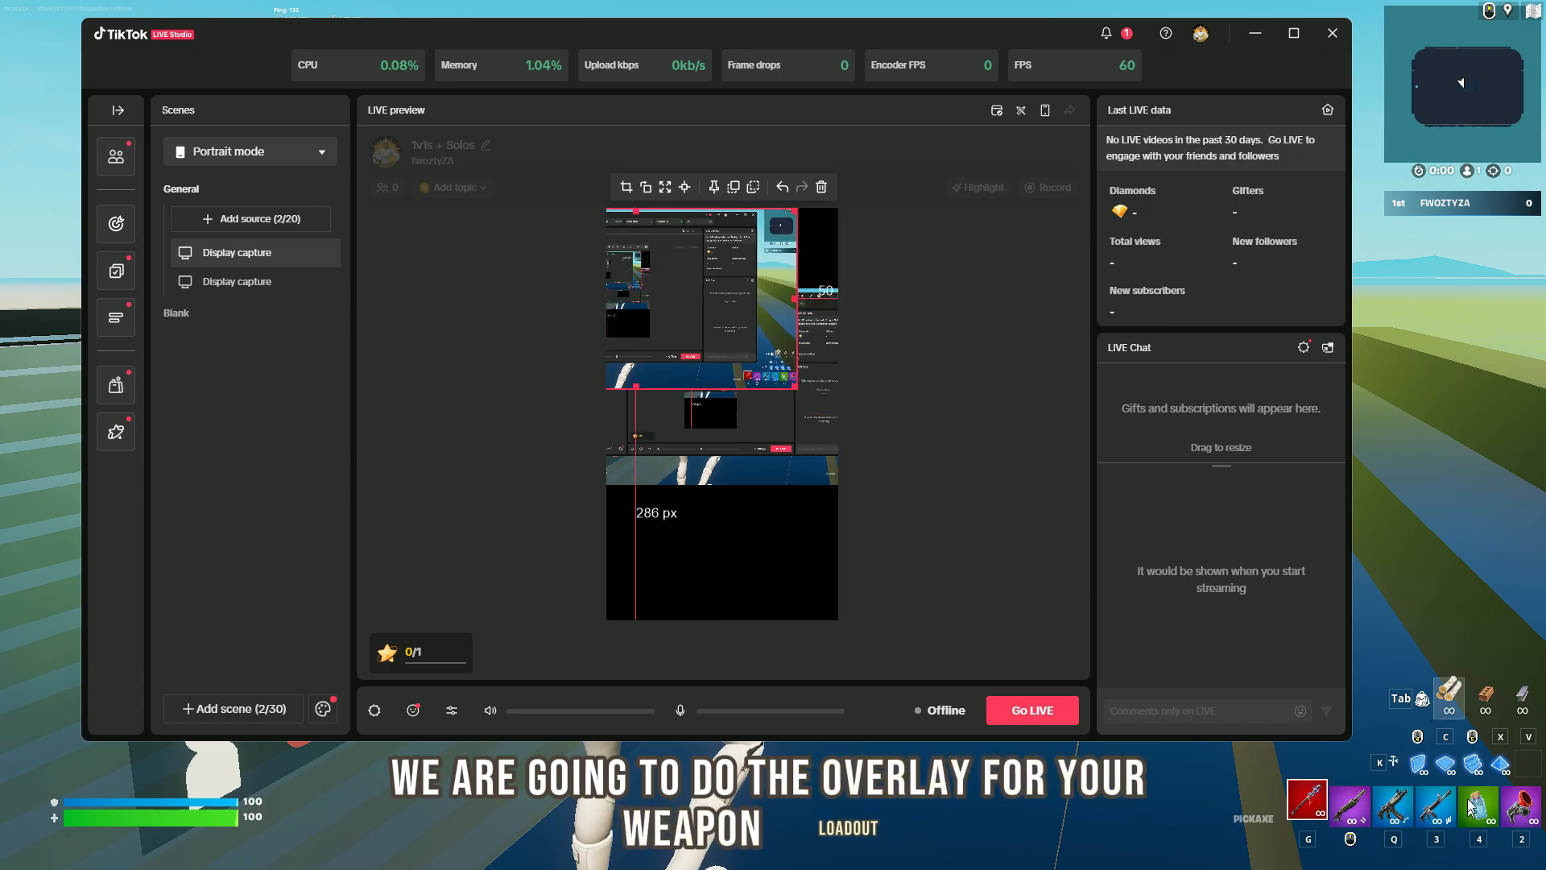
{"action": "left_click_drag", "start_coordinate": [717, 337], "coordinate": [638, 284]}
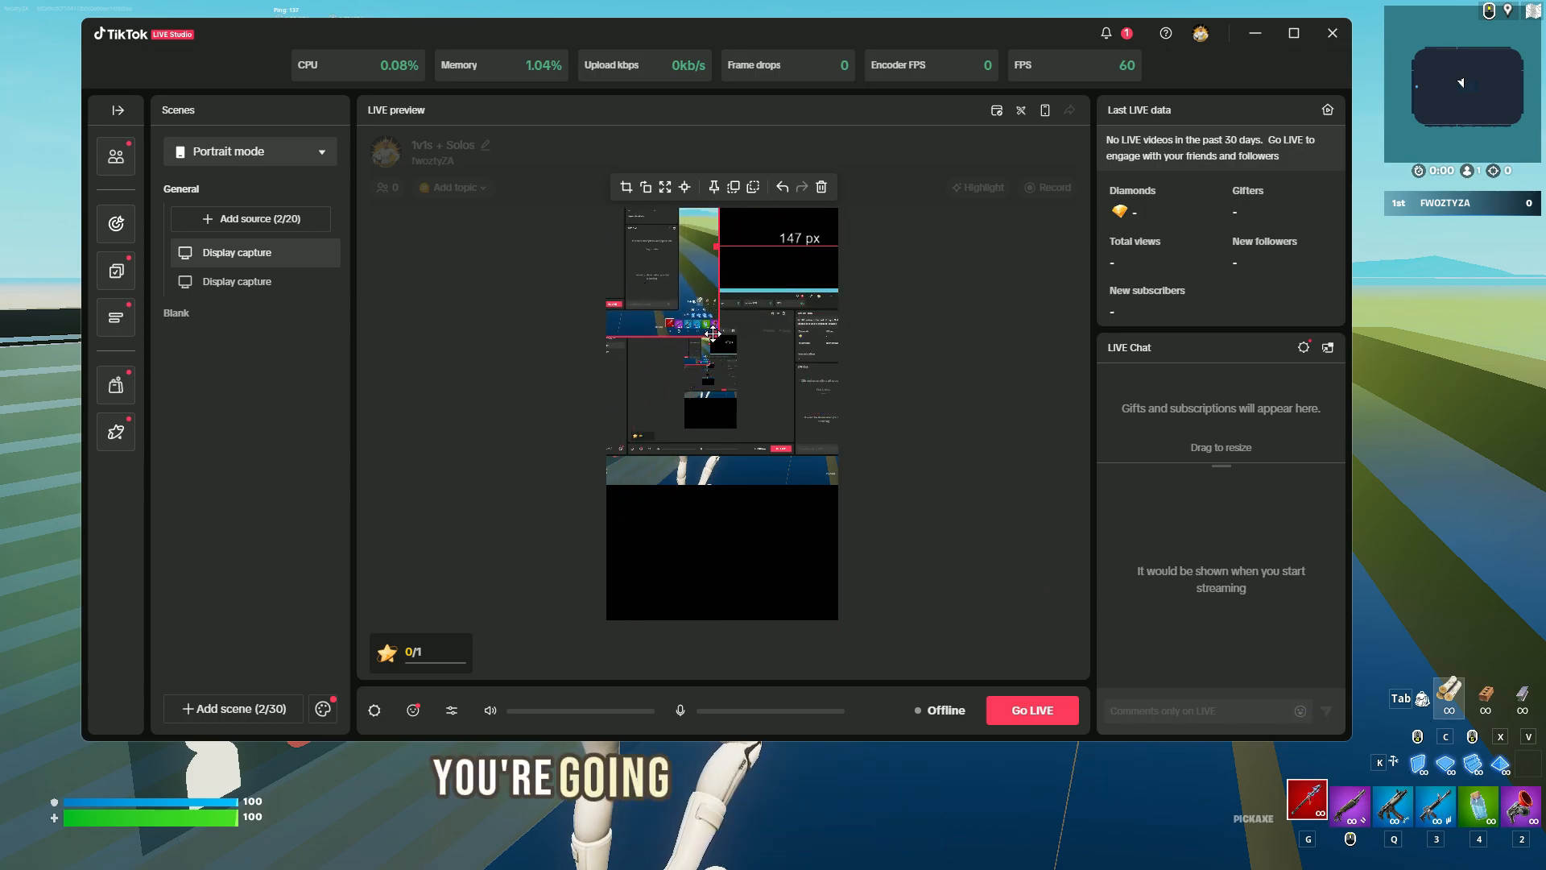
{"action": "left_click_drag", "start_coordinate": [716, 332], "coordinate": [982, 576]}
{"action": "left_click_drag", "start_coordinate": [750, 354], "coordinate": [966, 579]}
{"action": "left_click_drag", "start_coordinate": [450, 178], "coordinate": [814, 314]}
{"action": "left_click_drag", "start_coordinate": [654, 256], "coordinate": [663, 291]}
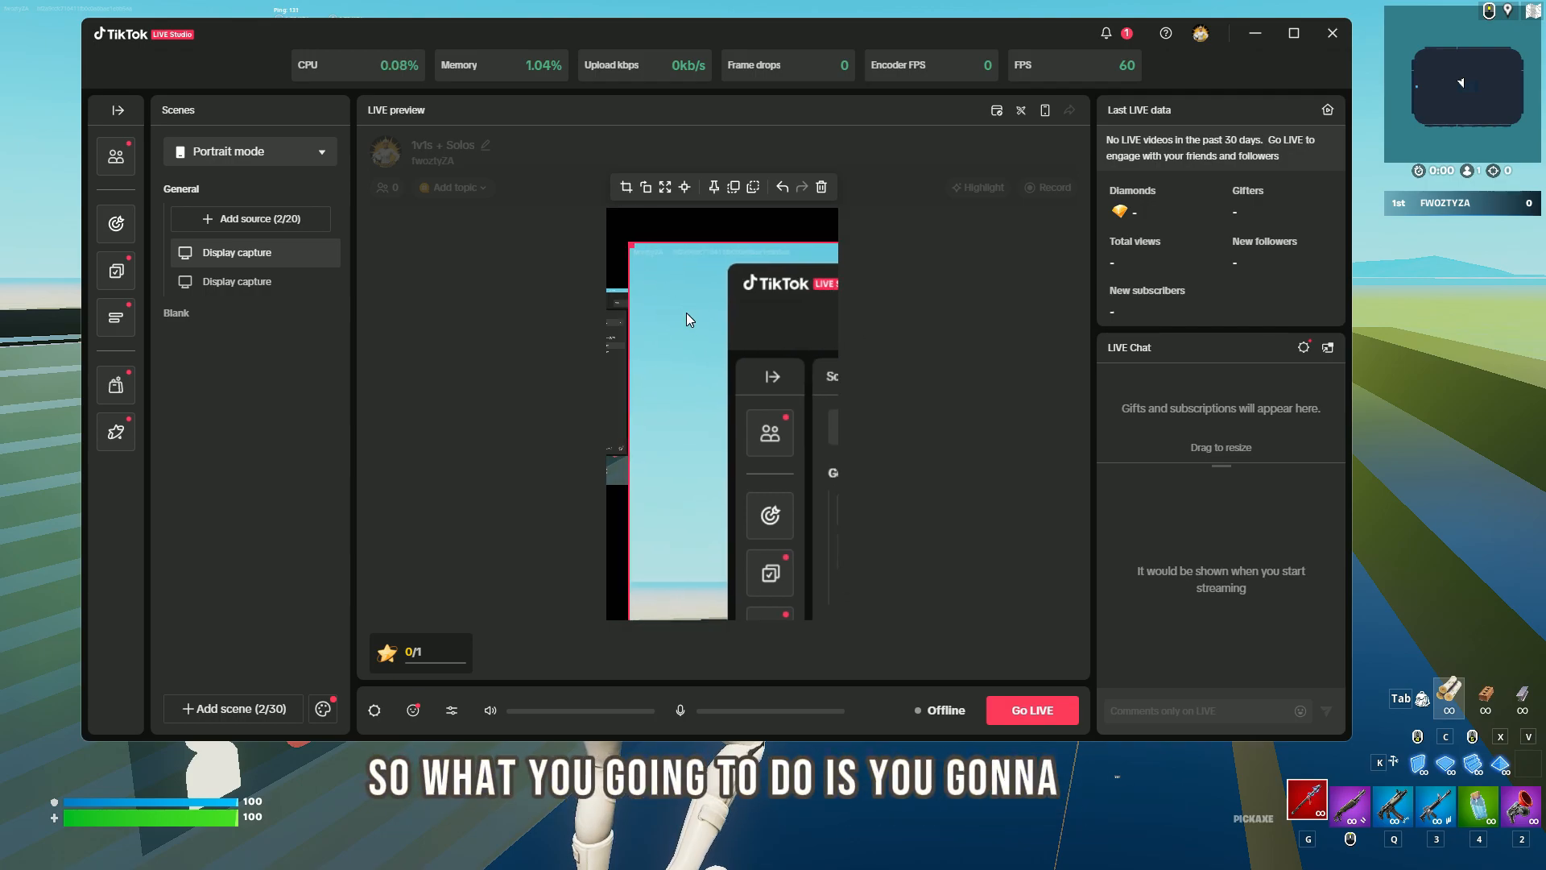
Crop the second display capture to the row of five weapon and item slots, leaving out the pickaxe
{"action": "right_click", "coordinate": [686, 317]}
{"action": "left_click", "coordinate": [722, 396]}
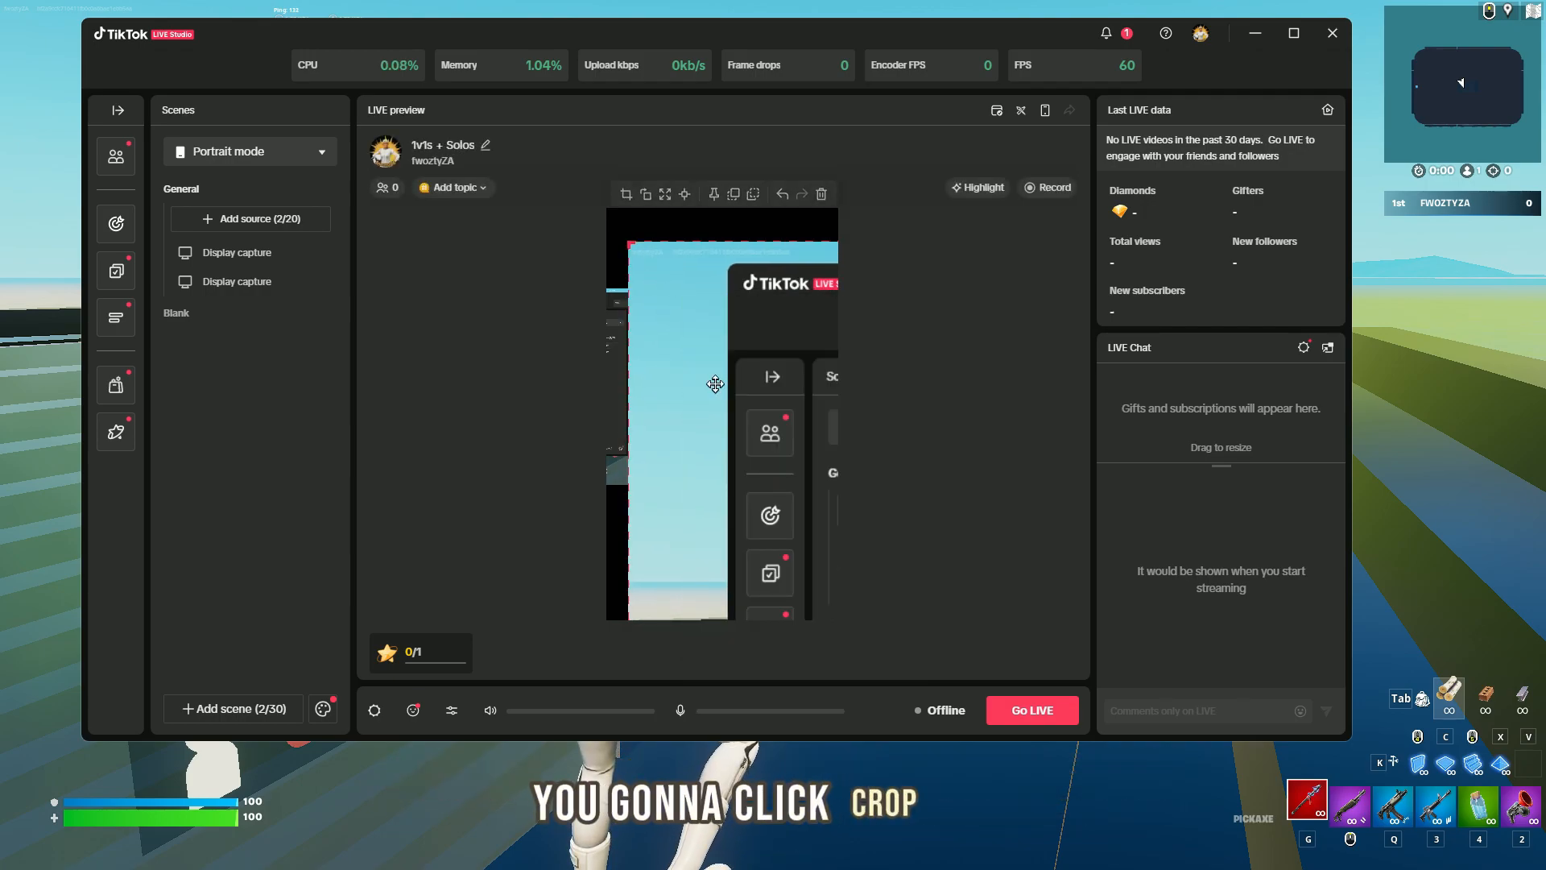
{"action": "left_click_drag", "start_coordinate": [608, 222], "coordinate": [665, 283]}
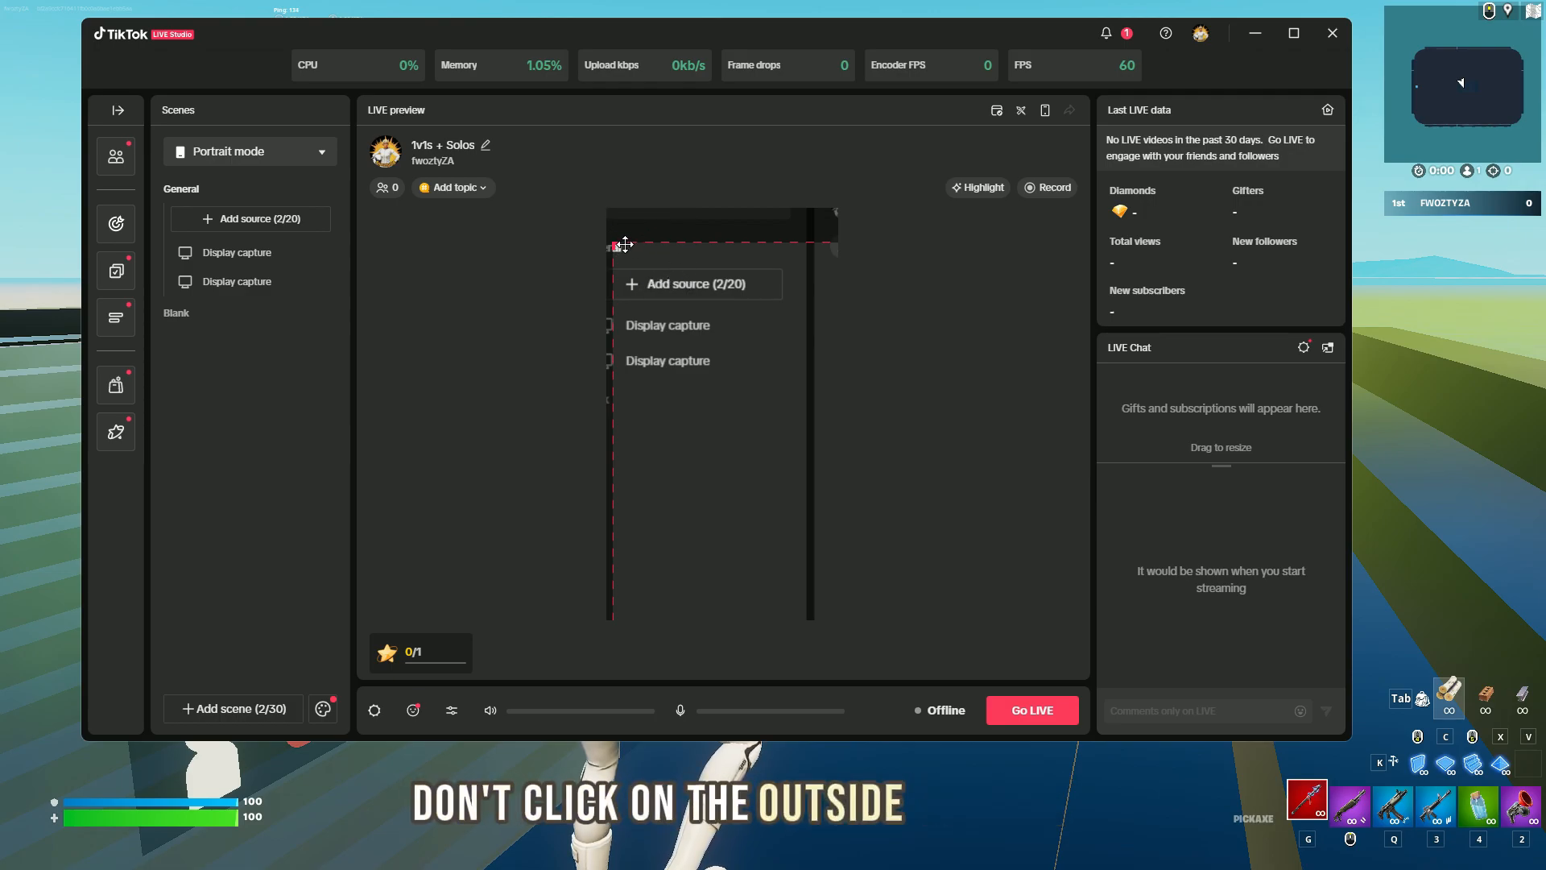
{"action": "left_click_drag", "start_coordinate": [616, 245], "coordinate": [690, 259]}
{"action": "left_click_drag", "start_coordinate": [708, 322], "coordinate": [651, 340]}
{"action": "left_click_drag", "start_coordinate": [773, 308], "coordinate": [608, 311]}
{"action": "left_click_drag", "start_coordinate": [796, 283], "coordinate": [789, 292]}
{"action": "left_click_drag", "start_coordinate": [623, 311], "coordinate": [722, 288]}
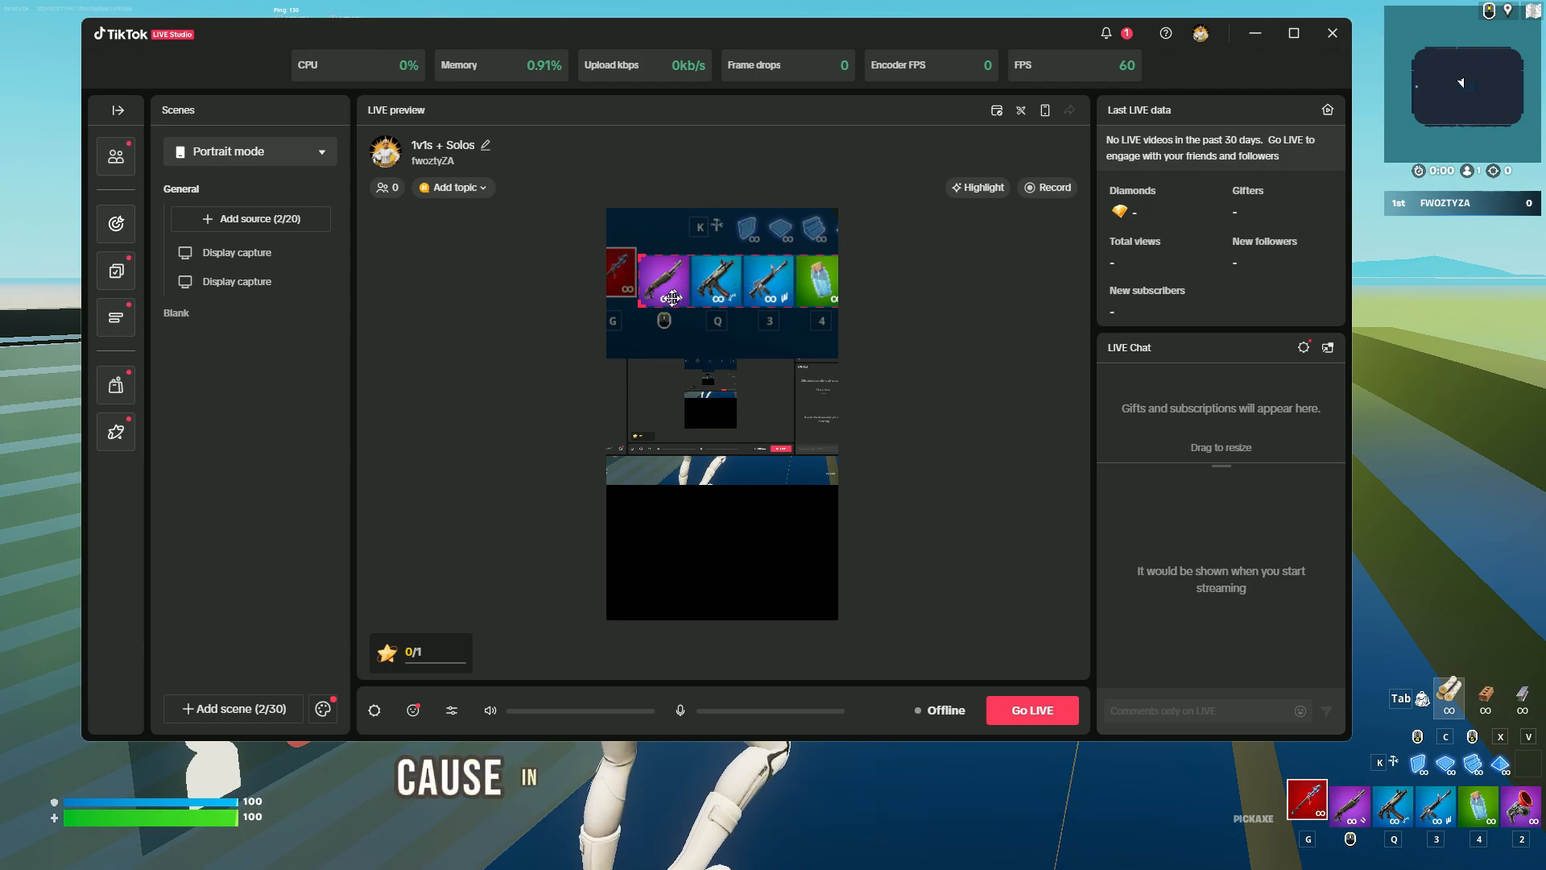
Shrink the weapon loadout strip and place it directly beneath the gameplay capture against the canvas's right edge, about 344 px from the top
{"action": "left_click_drag", "start_coordinate": [761, 300], "coordinate": [778, 503]}
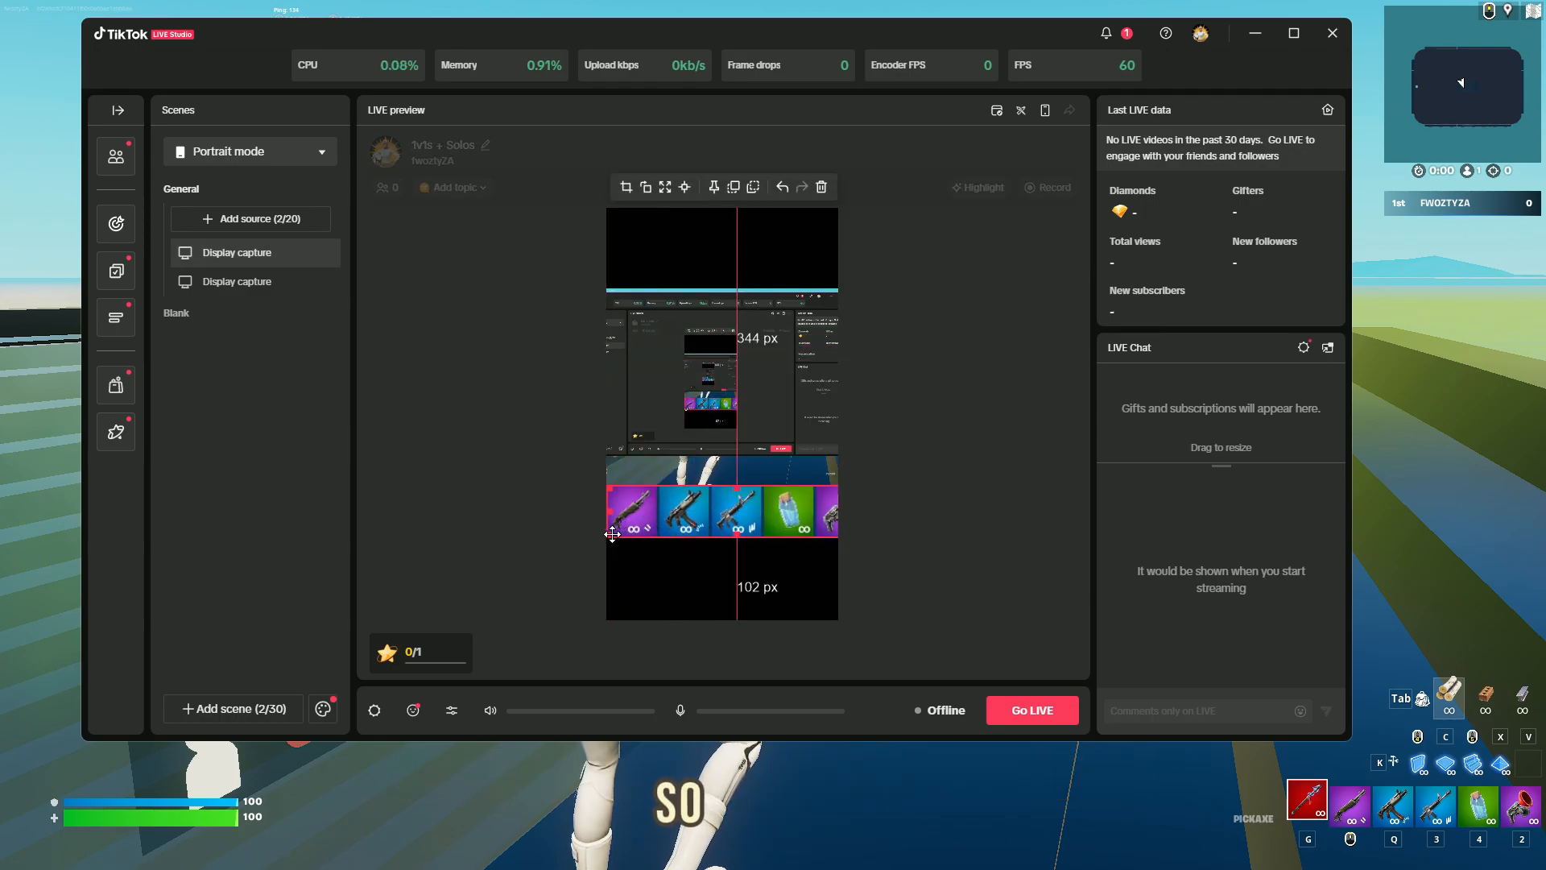
{"action": "left_click_drag", "start_coordinate": [610, 536], "coordinate": [694, 493]}
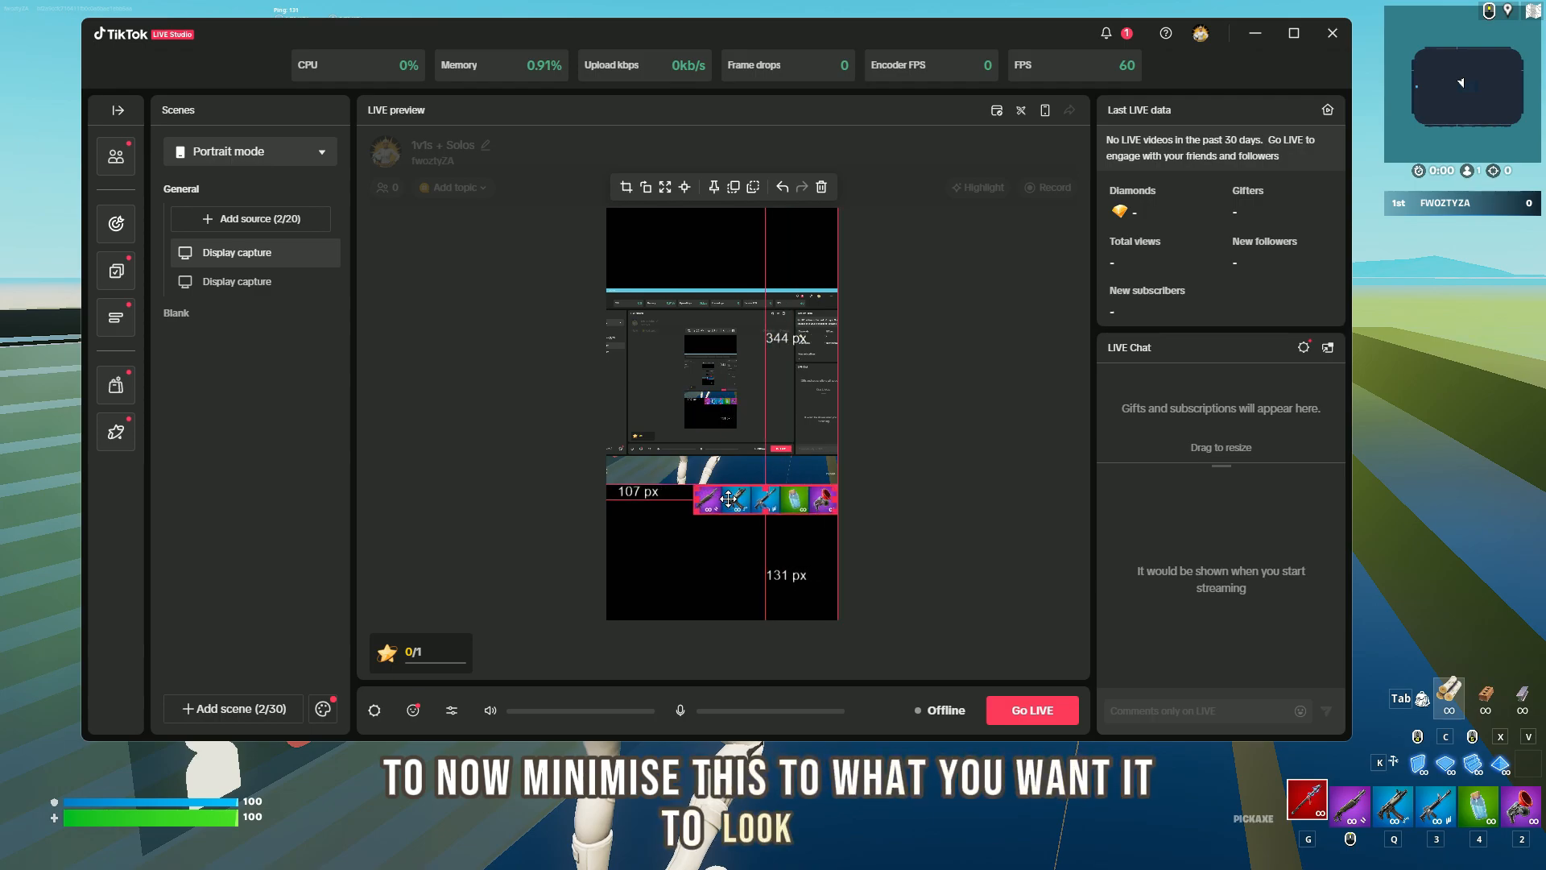
{"action": "left_click", "coordinate": [747, 549]}
{"action": "left_click", "coordinate": [717, 495]}
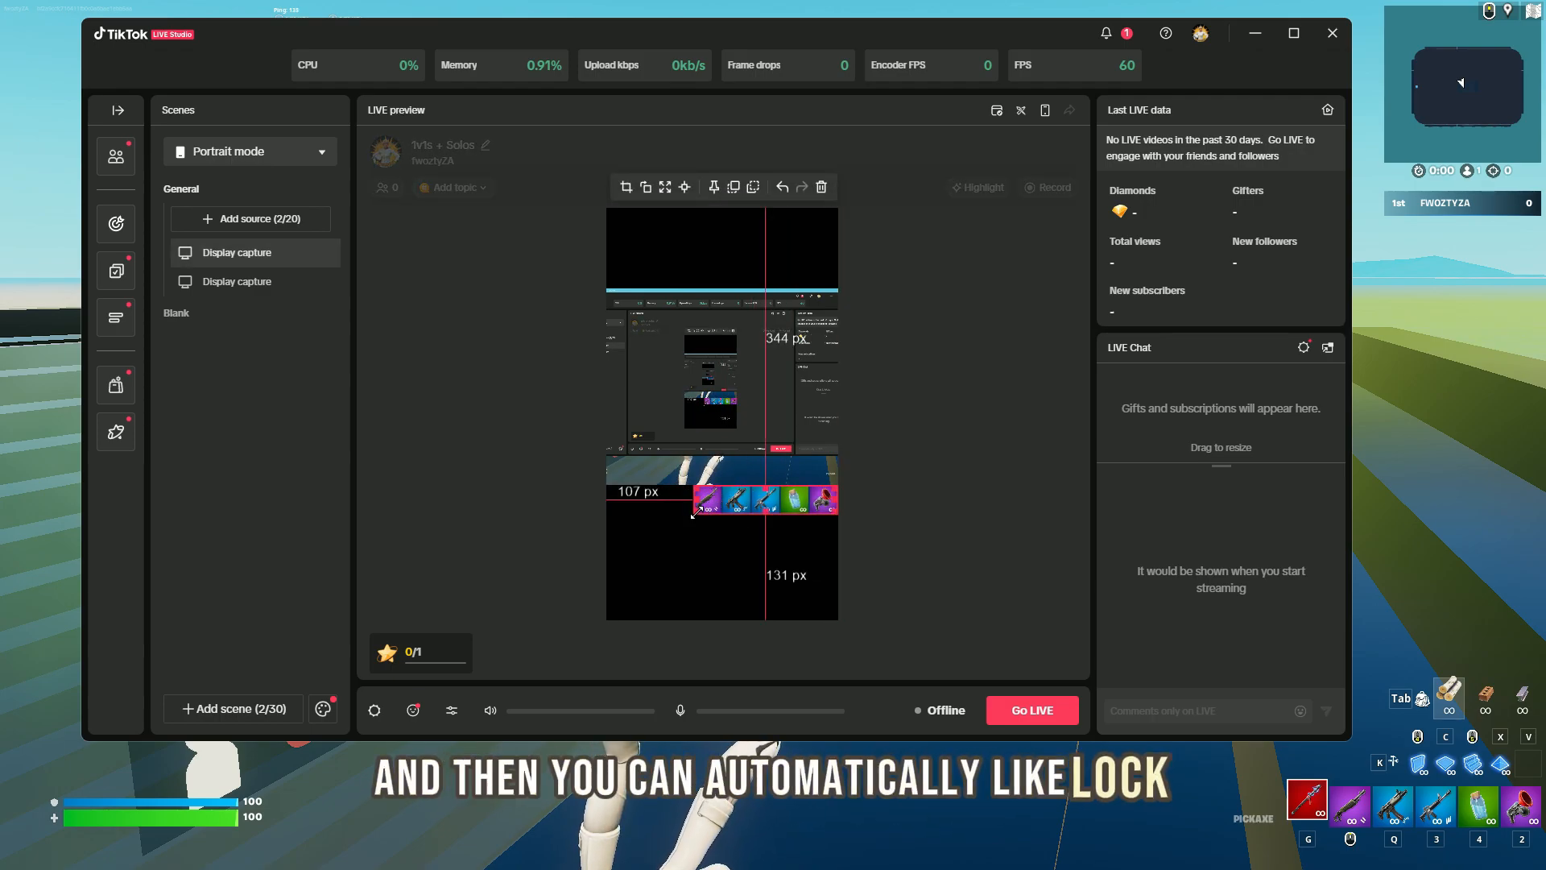
{"action": "left_click_drag", "start_coordinate": [694, 516], "coordinate": [727, 500]}
{"action": "left_click", "coordinate": [733, 532]}
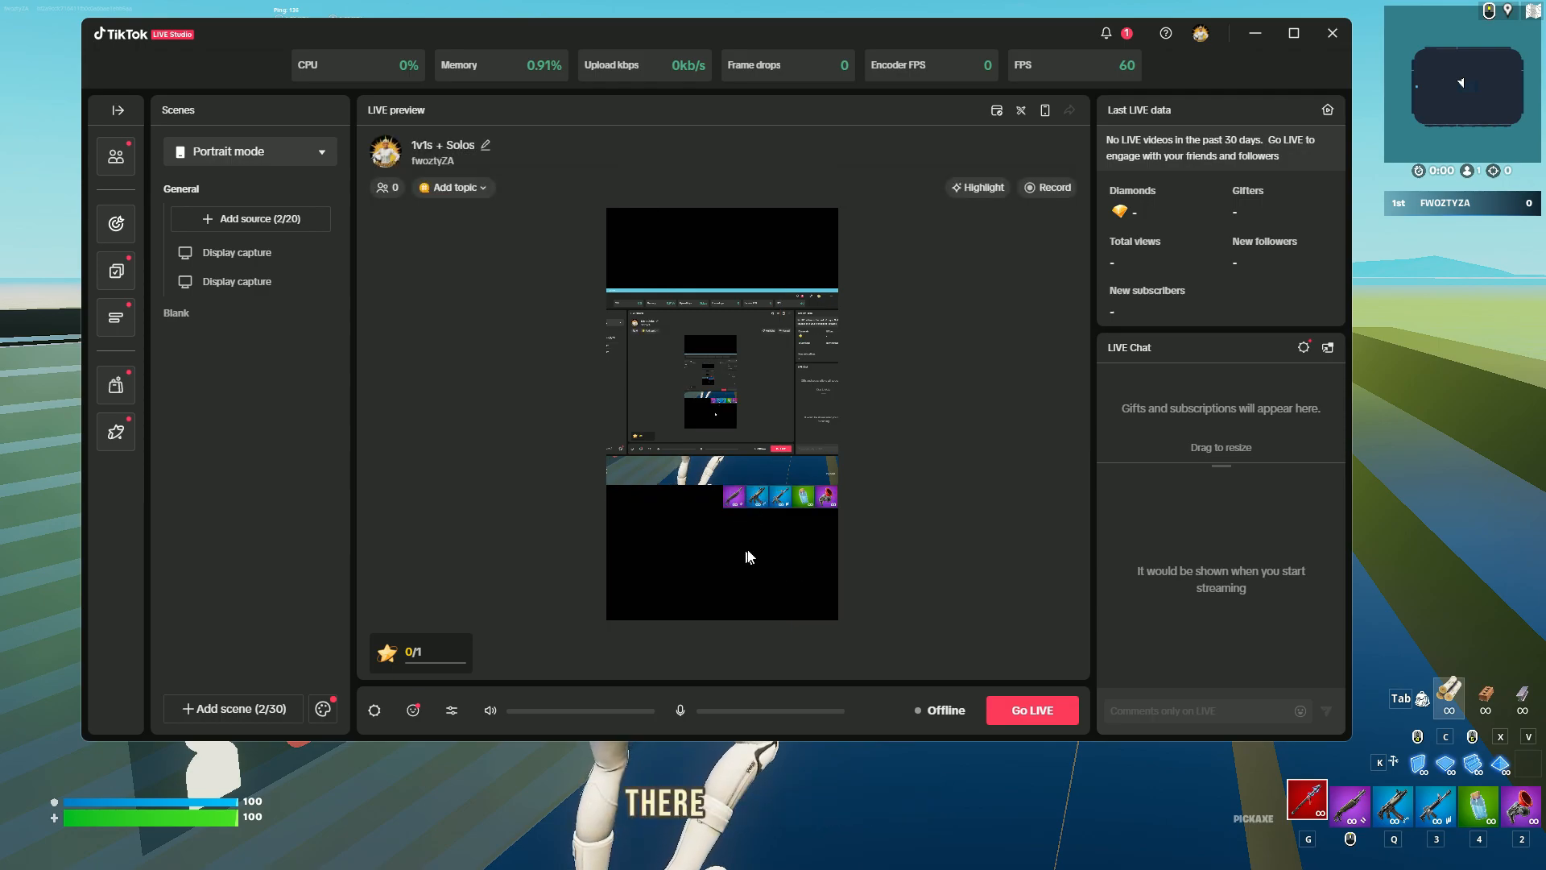
{"action": "left_click", "coordinate": [739, 496]}
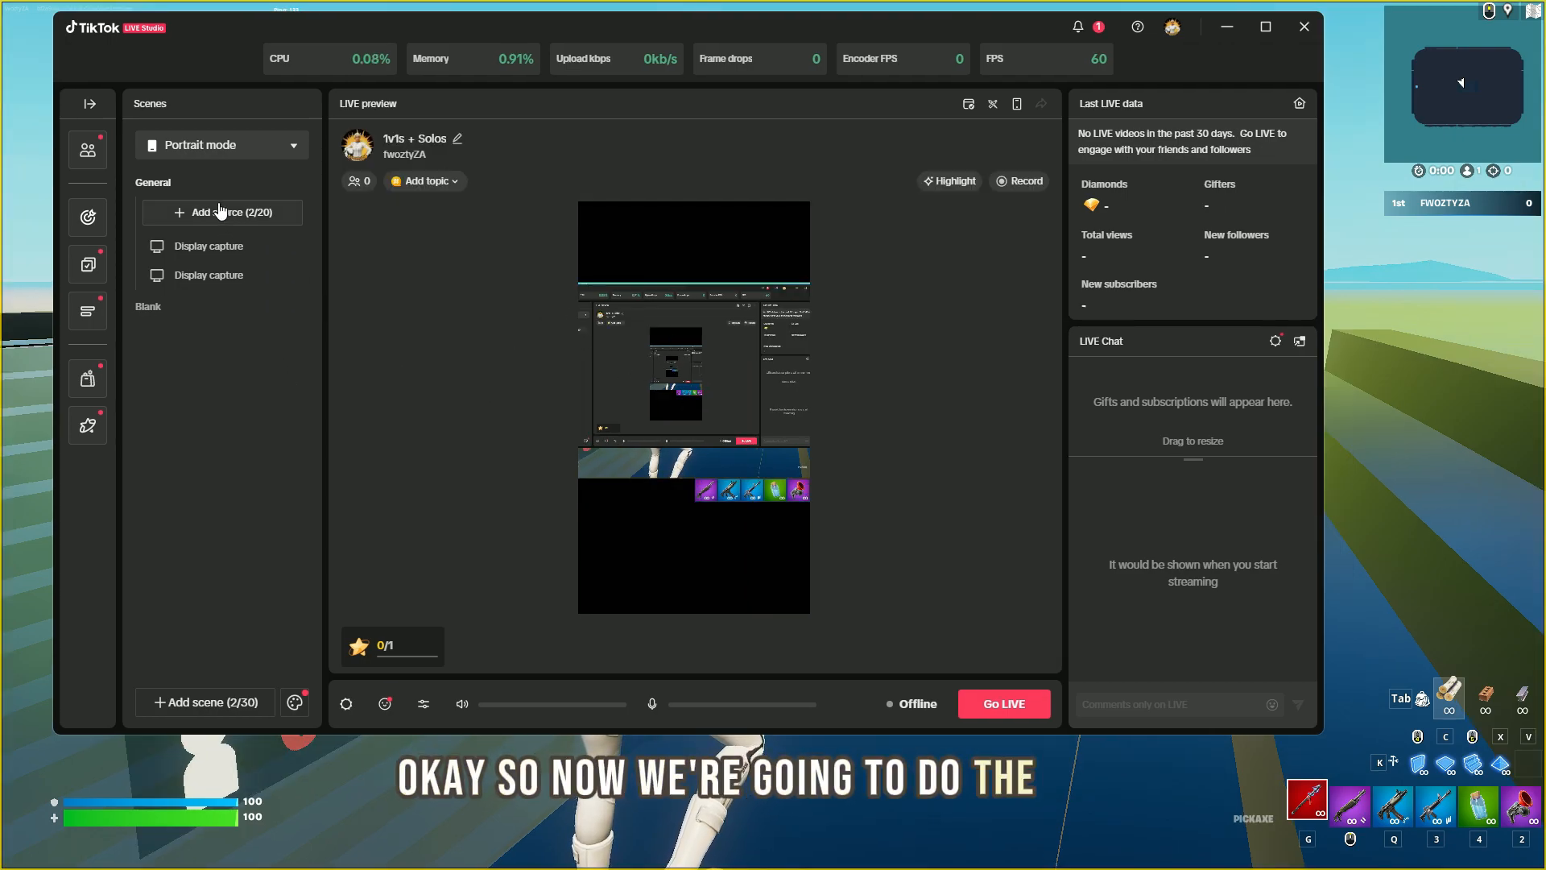
Add a third Display capture source for Display1 1920 * 1080 to the portrait scene
{"action": "left_click", "coordinate": [215, 211]}
{"action": "left_click", "coordinate": [471, 223]}
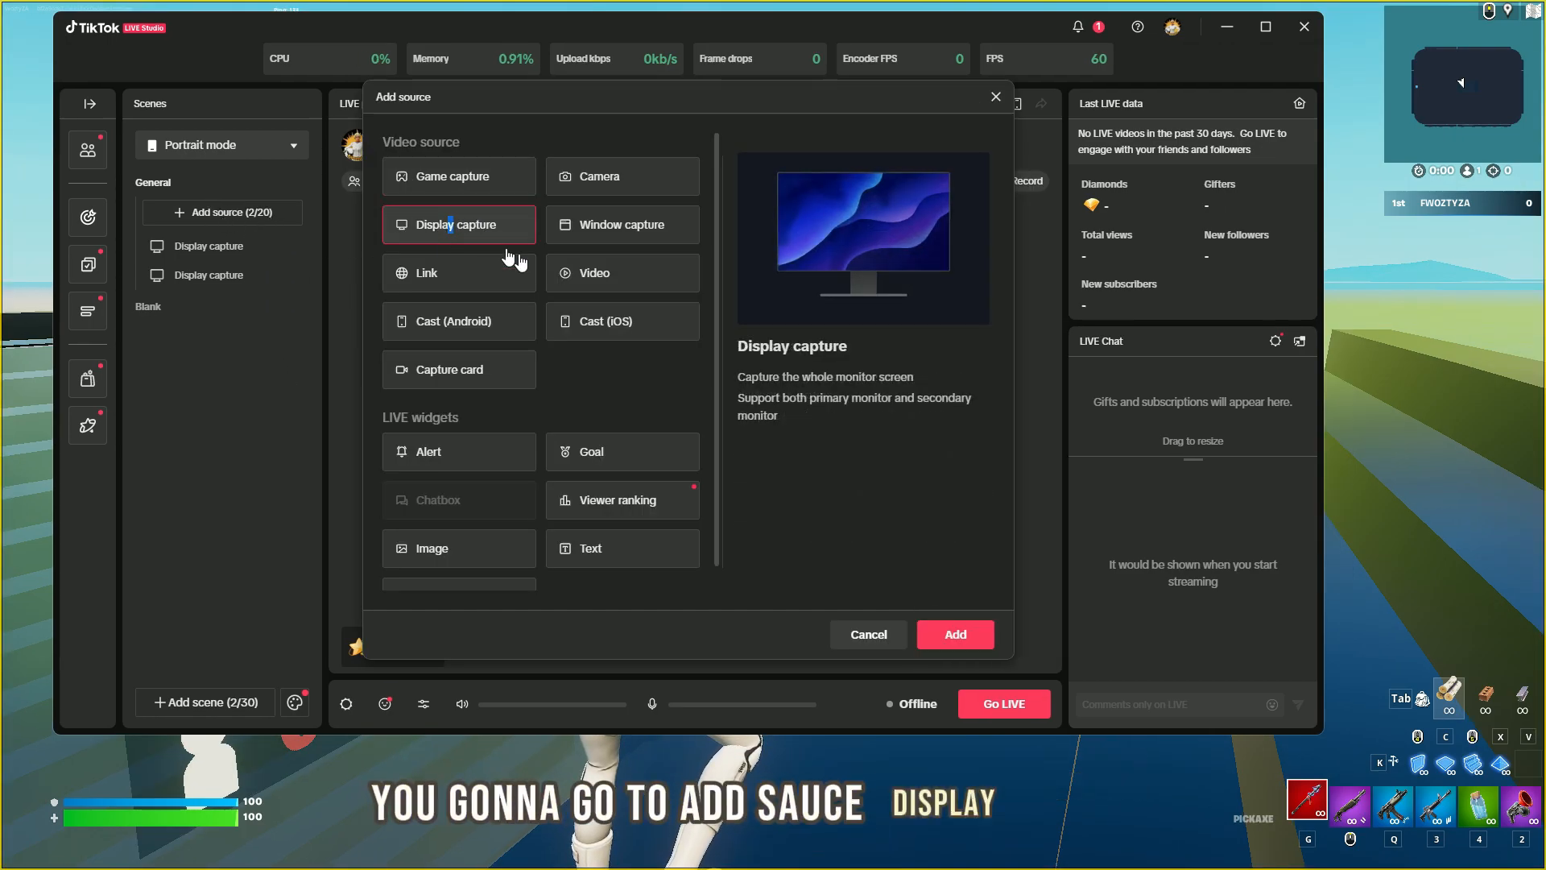
{"action": "left_click", "coordinate": [955, 634]}
{"action": "left_click", "coordinate": [908, 488]}
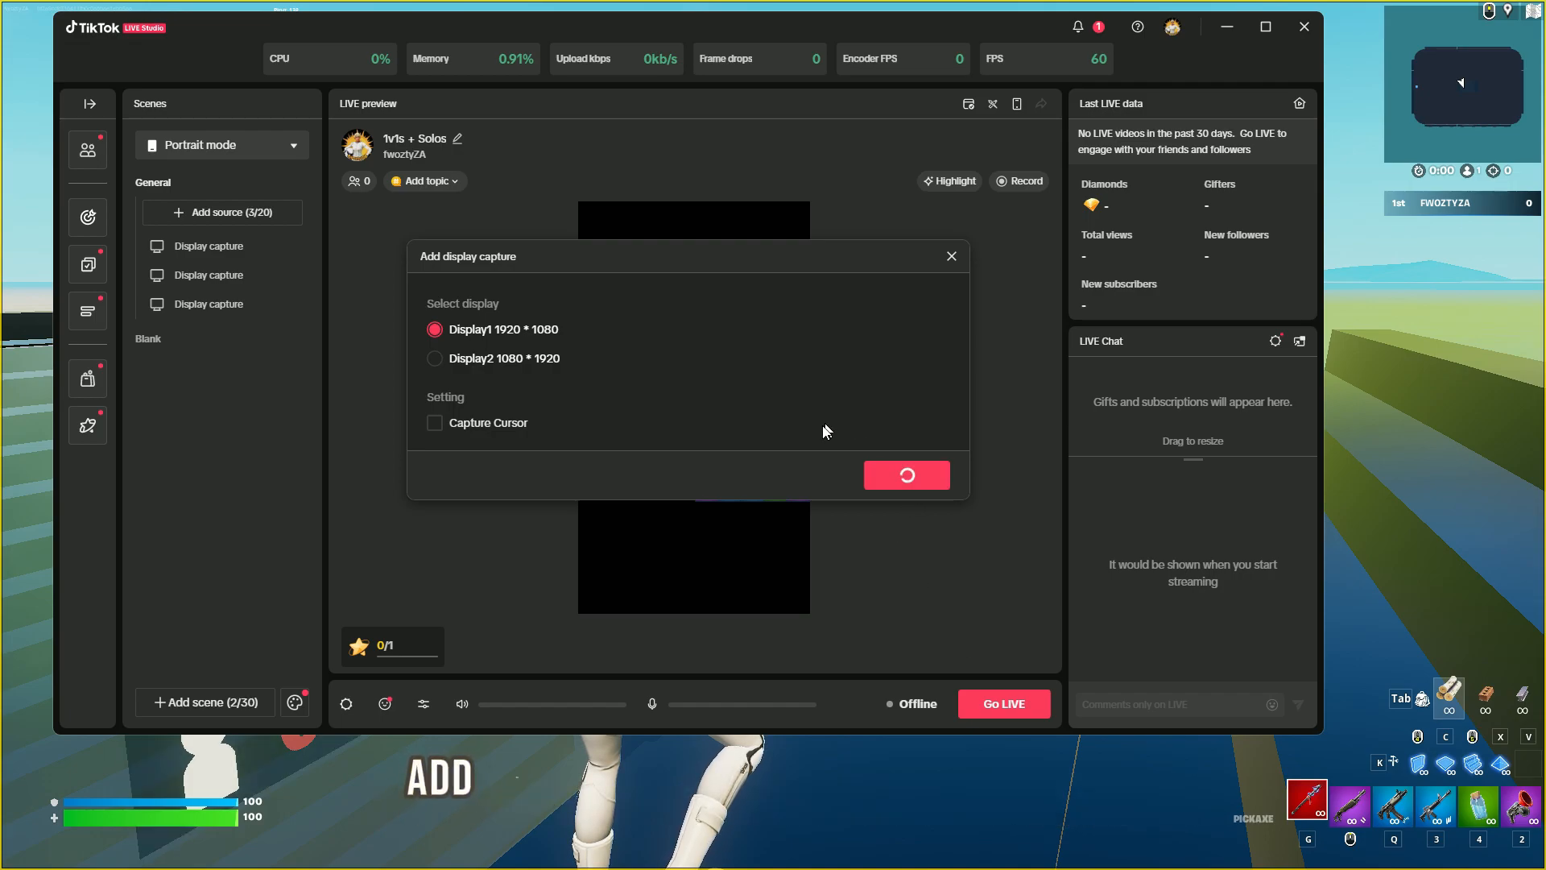
Enlarge the third display capture far beyond the canvas and reposition it for cropping
{"action": "left_click_drag", "start_coordinate": [646, 392], "coordinate": [748, 285]}
{"action": "left_click_drag", "start_coordinate": [681, 362], "coordinate": [426, 630]}
{"action": "left_click_drag", "start_coordinate": [600, 556], "coordinate": [784, 375]}
{"action": "left_click_drag", "start_coordinate": [611, 448], "coordinate": [426, 553]}
{"action": "left_click_drag", "start_coordinate": [584, 495], "coordinate": [813, 422]}
{"action": "left_click_drag", "start_coordinate": [663, 480], "coordinate": [402, 628]}
{"action": "left_click_drag", "start_coordinate": [591, 532], "coordinate": [805, 362]}
{"action": "left_click_drag", "start_coordinate": [614, 459], "coordinate": [416, 664]}
{"action": "left_click_drag", "start_coordinate": [678, 525], "coordinate": [818, 472]}
{"action": "left_click_drag", "start_coordinate": [709, 453], "coordinate": [242, 822]}
{"action": "left_click_drag", "start_coordinate": [756, 359], "coordinate": [121, 644]}
{"action": "left_click_drag", "start_coordinate": [683, 402], "coordinate": [672, 373]}
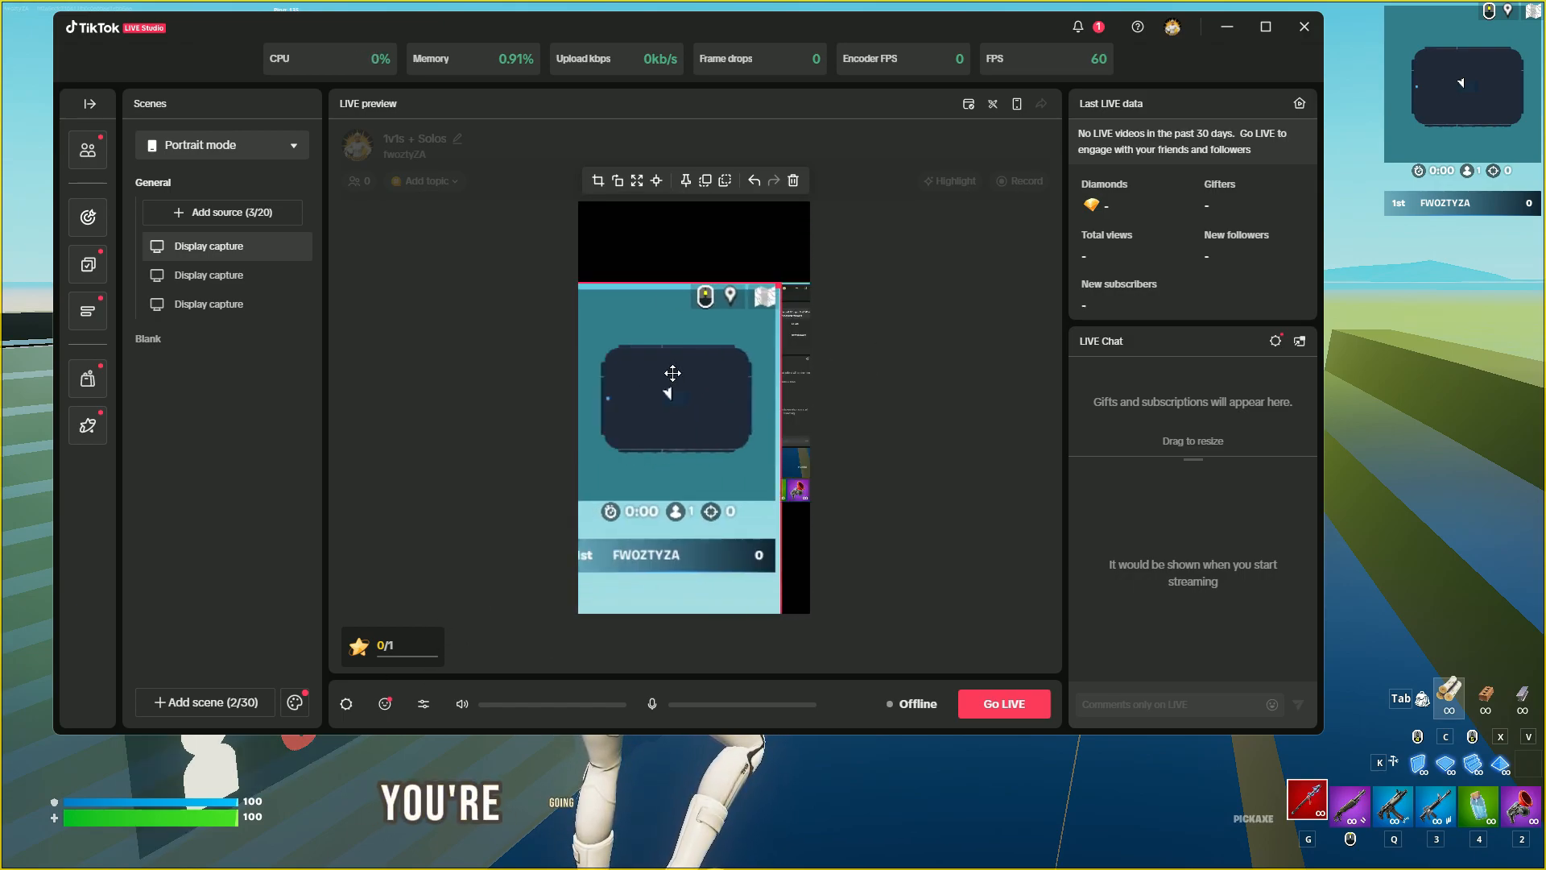
Crop the third display capture to the shield and health bars, including their icons and numbers
{"action": "right_click", "coordinate": [673, 373]}
{"action": "left_click", "coordinate": [699, 389]}
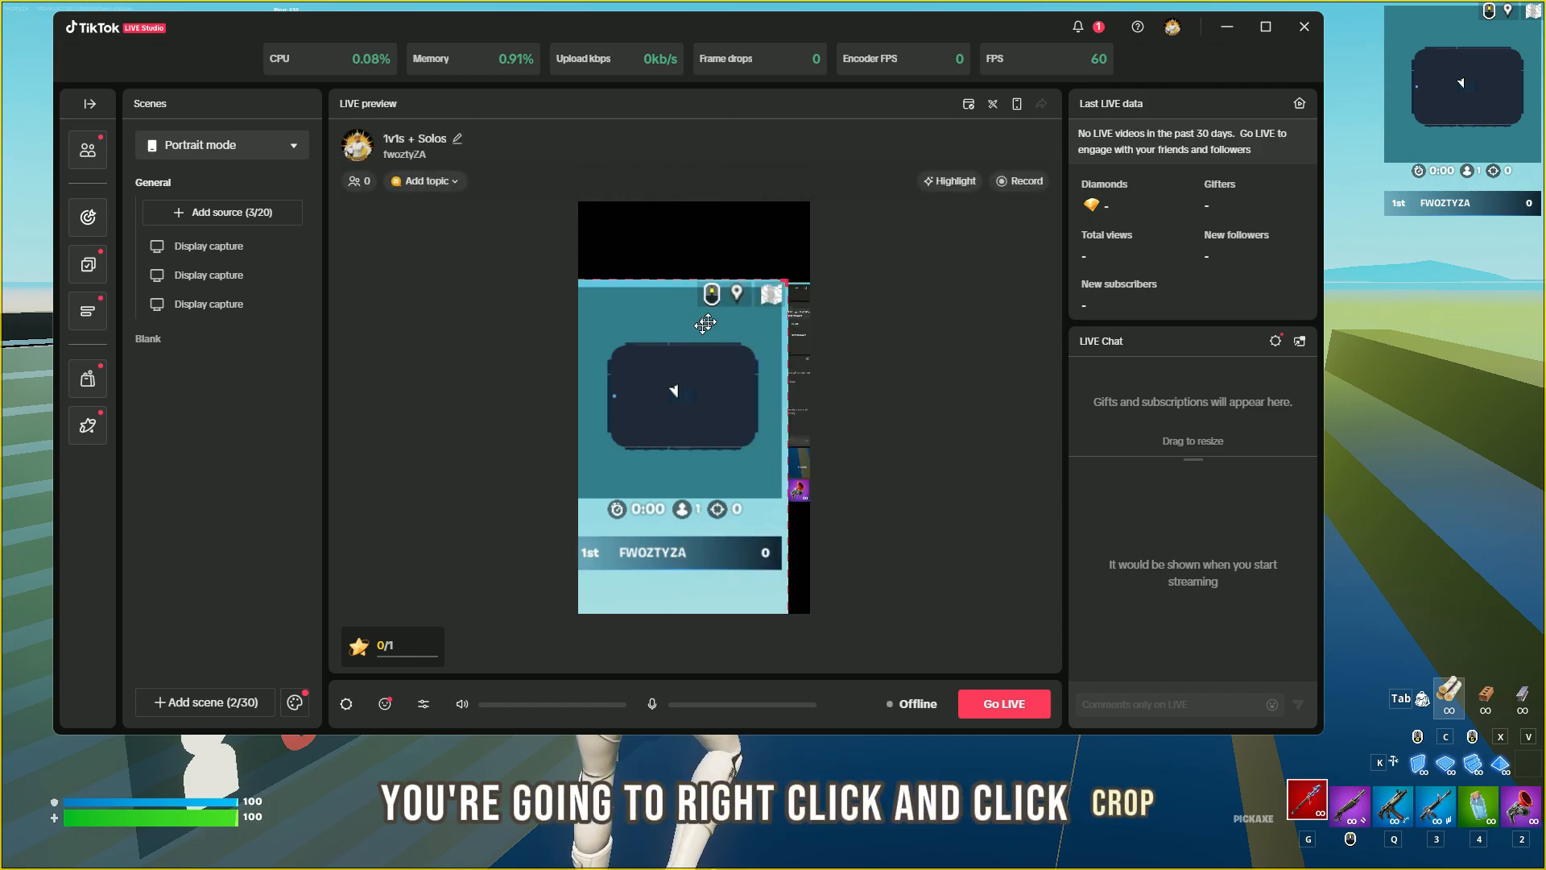
{"action": "left_click_drag", "start_coordinate": [704, 328], "coordinate": [668, 291]}
{"action": "left_click_drag", "start_coordinate": [745, 256], "coordinate": [805, 193]}
{"action": "left_click_drag", "start_coordinate": [805, 197], "coordinate": [592, 342]}
{"action": "mouse_move", "coordinate": [592, 346]}
{"action": "left_mouse_down"}
{"action": "mouse_move", "coordinate": [801, 210]}
{"action": "mouse_move", "coordinate": [582, 320]}
{"action": "mouse_move", "coordinate": [773, 234]}
{"action": "mouse_move", "coordinate": [593, 407]}
{"action": "mouse_move", "coordinate": [787, 409]}
{"action": "mouse_move", "coordinate": [685, 394]}
{"action": "mouse_move", "coordinate": [635, 407]}
{"action": "mouse_move", "coordinate": [745, 364]}
{"action": "left_mouse_up"}
{"action": "mouse_move", "coordinate": [594, 384]}
{"action": "left_mouse_down"}
{"action": "mouse_move", "coordinate": [605, 368]}
{"action": "mouse_move", "coordinate": [714, 361]}
{"action": "mouse_move", "coordinate": [677, 390]}
{"action": "mouse_move", "coordinate": [641, 367]}
{"action": "left_mouse_up"}
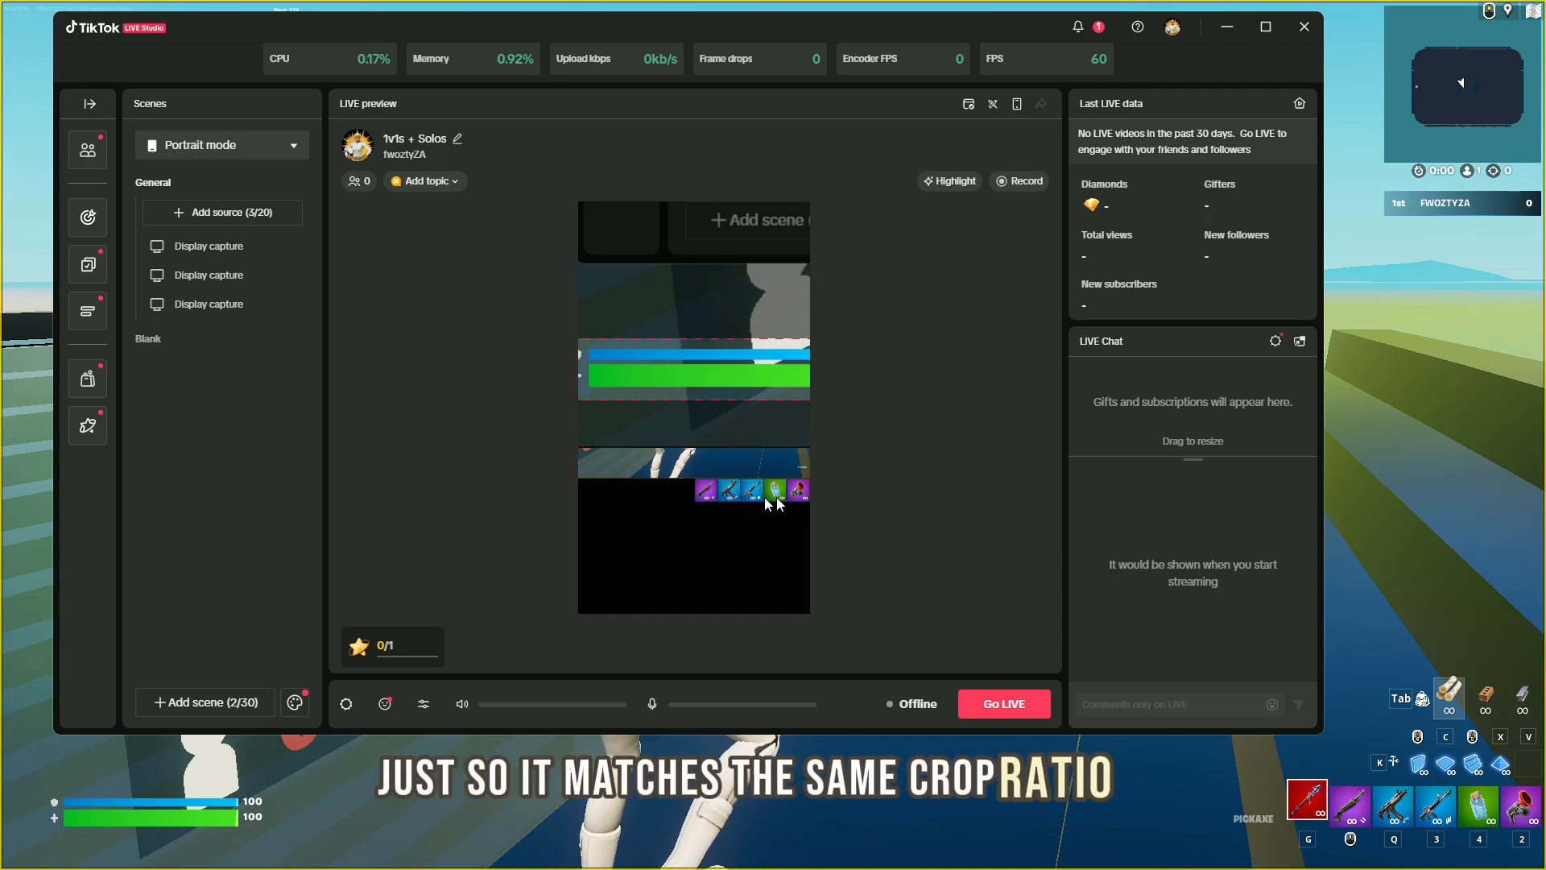
{"action": "mouse_move", "coordinate": [736, 372]}
{"action": "left_mouse_down"}
{"action": "mouse_move", "coordinate": [633, 372]}
{"action": "mouse_move", "coordinate": [719, 422]}
{"action": "left_mouse_up"}
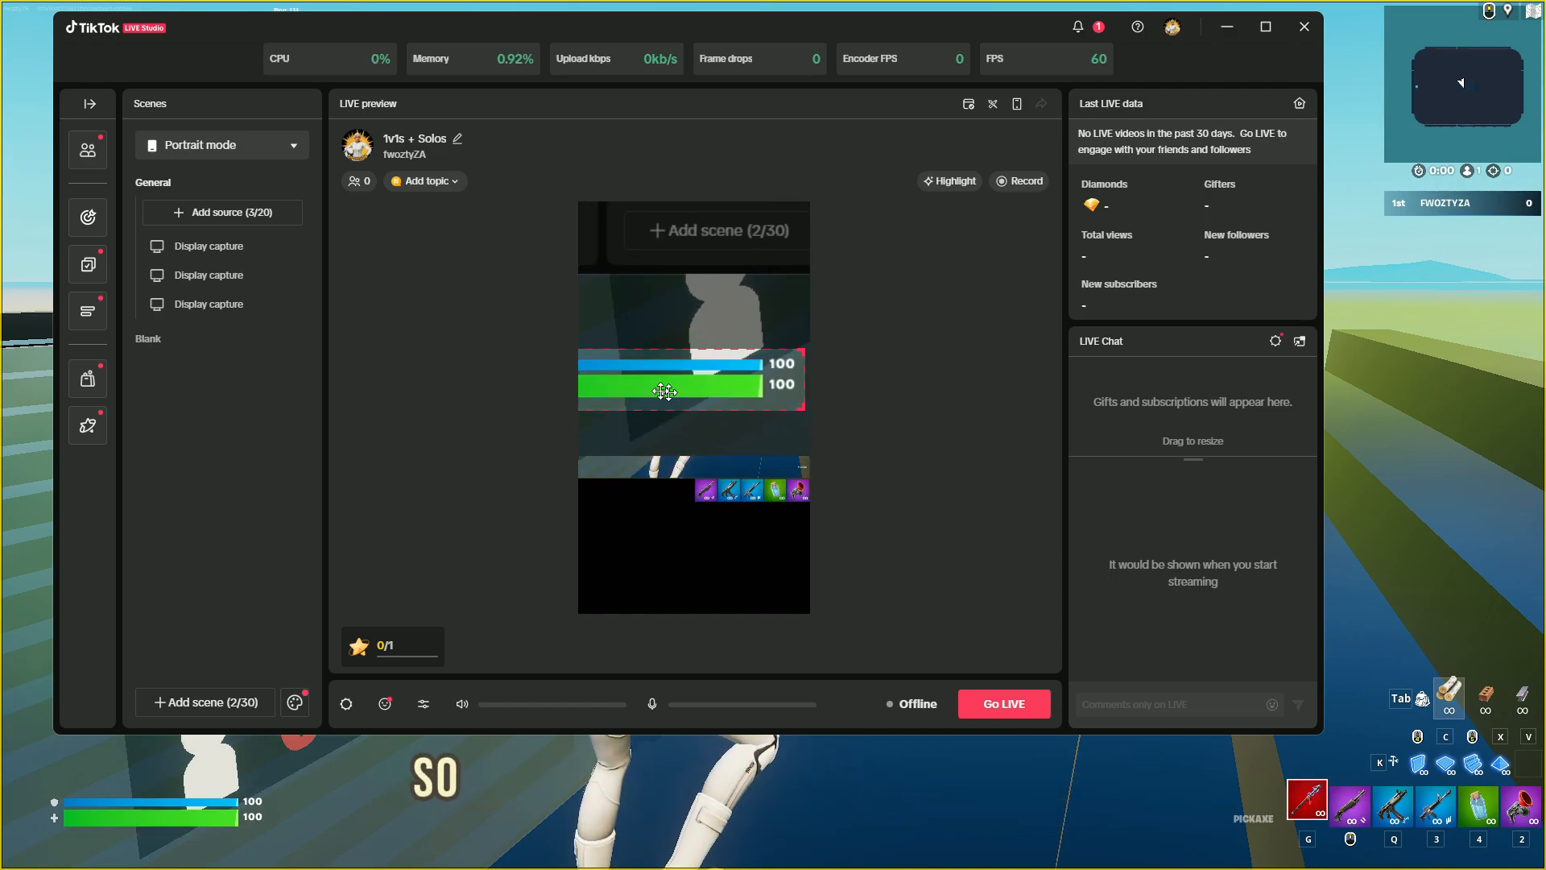
{"action": "left_click", "coordinate": [649, 543]}
Shrink the shield and health bars and fit them beneath the gameplay capture beside the weapon strip, about 344 px from the canvas top
{"action": "mouse_move", "coordinate": [793, 398]}
{"action": "left_mouse_down"}
{"action": "mouse_move", "coordinate": [774, 444]}
{"action": "mouse_move", "coordinate": [699, 498]}
{"action": "mouse_move", "coordinate": [609, 469]}
{"action": "mouse_move", "coordinate": [587, 483]}
{"action": "mouse_move", "coordinate": [598, 518]}
{"action": "mouse_move", "coordinate": [677, 530]}
{"action": "mouse_move", "coordinate": [615, 486]}
{"action": "left_mouse_up"}
{"action": "left_click", "coordinate": [681, 512]}
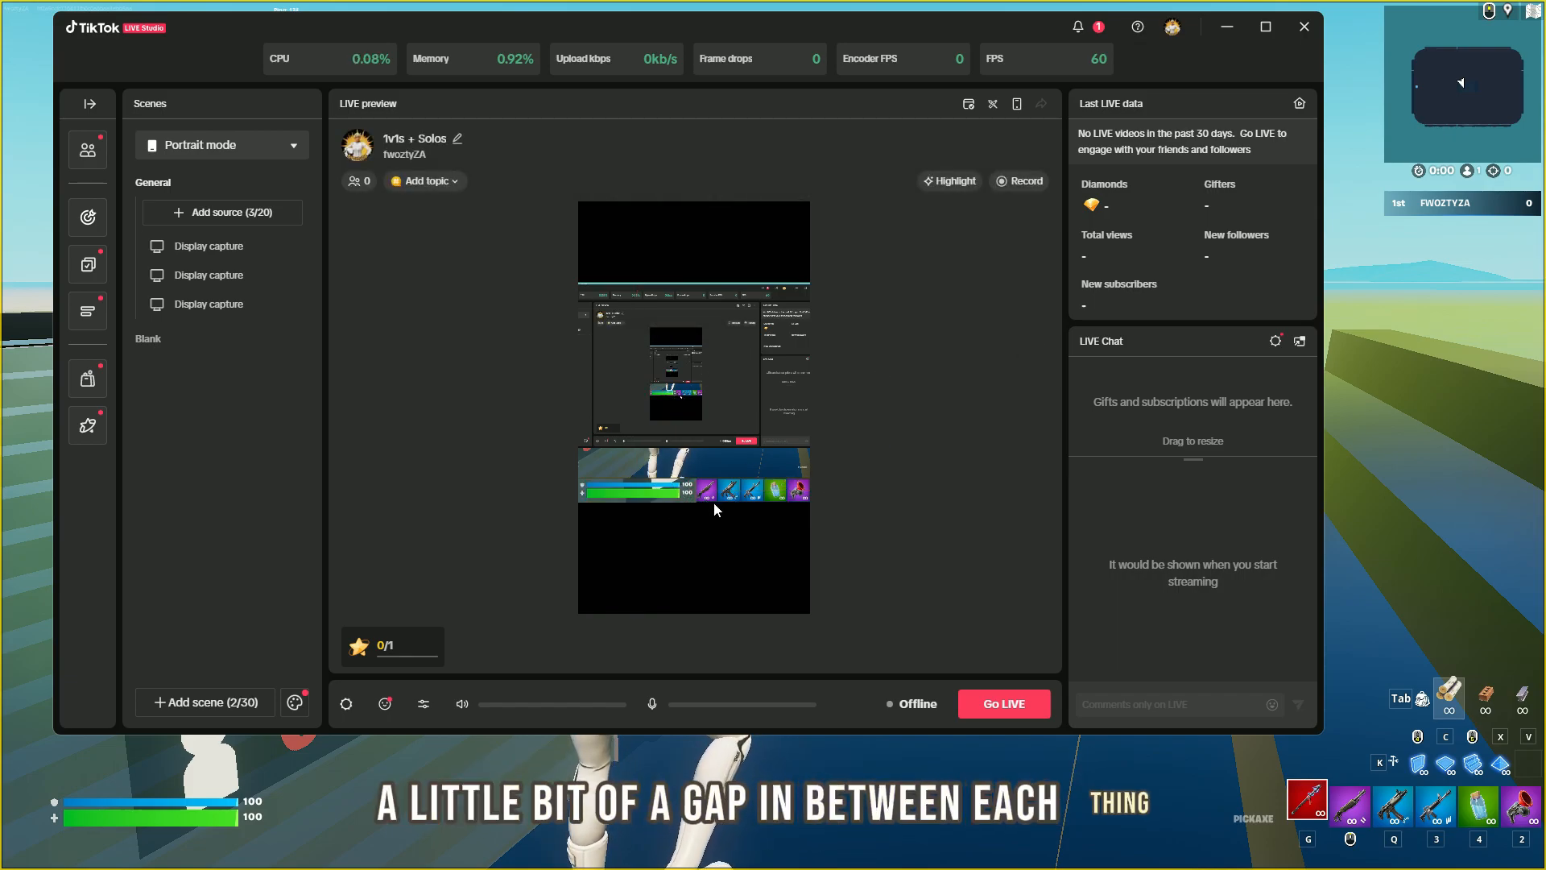
{"action": "left_click", "coordinate": [686, 490]}
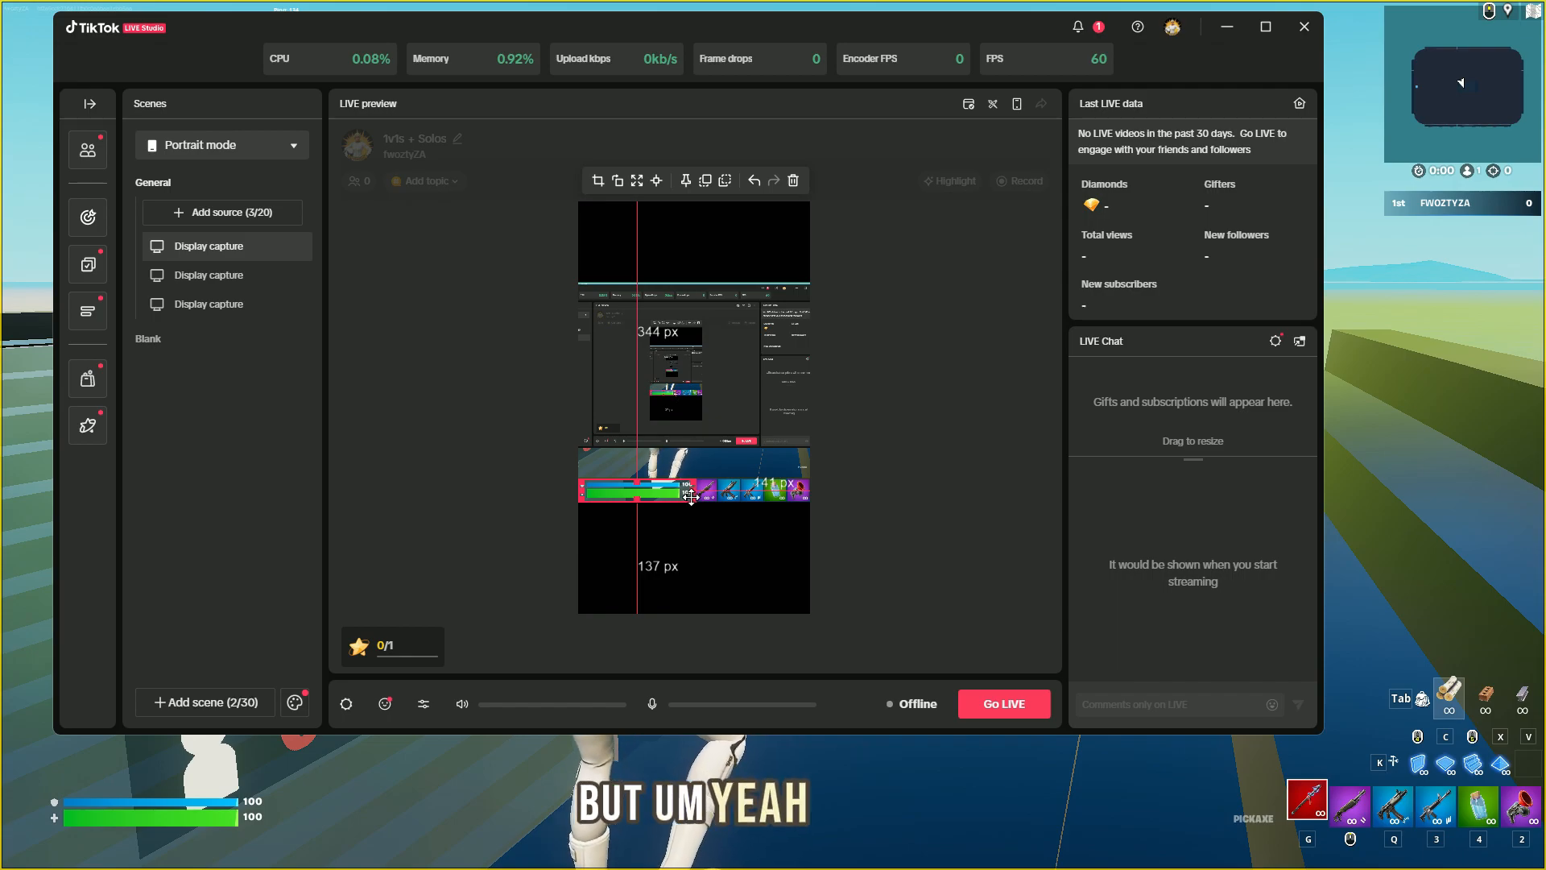
{"action": "left_click_drag", "start_coordinate": [694, 500], "coordinate": [682, 498]}
{"action": "left_click", "coordinate": [709, 514]}
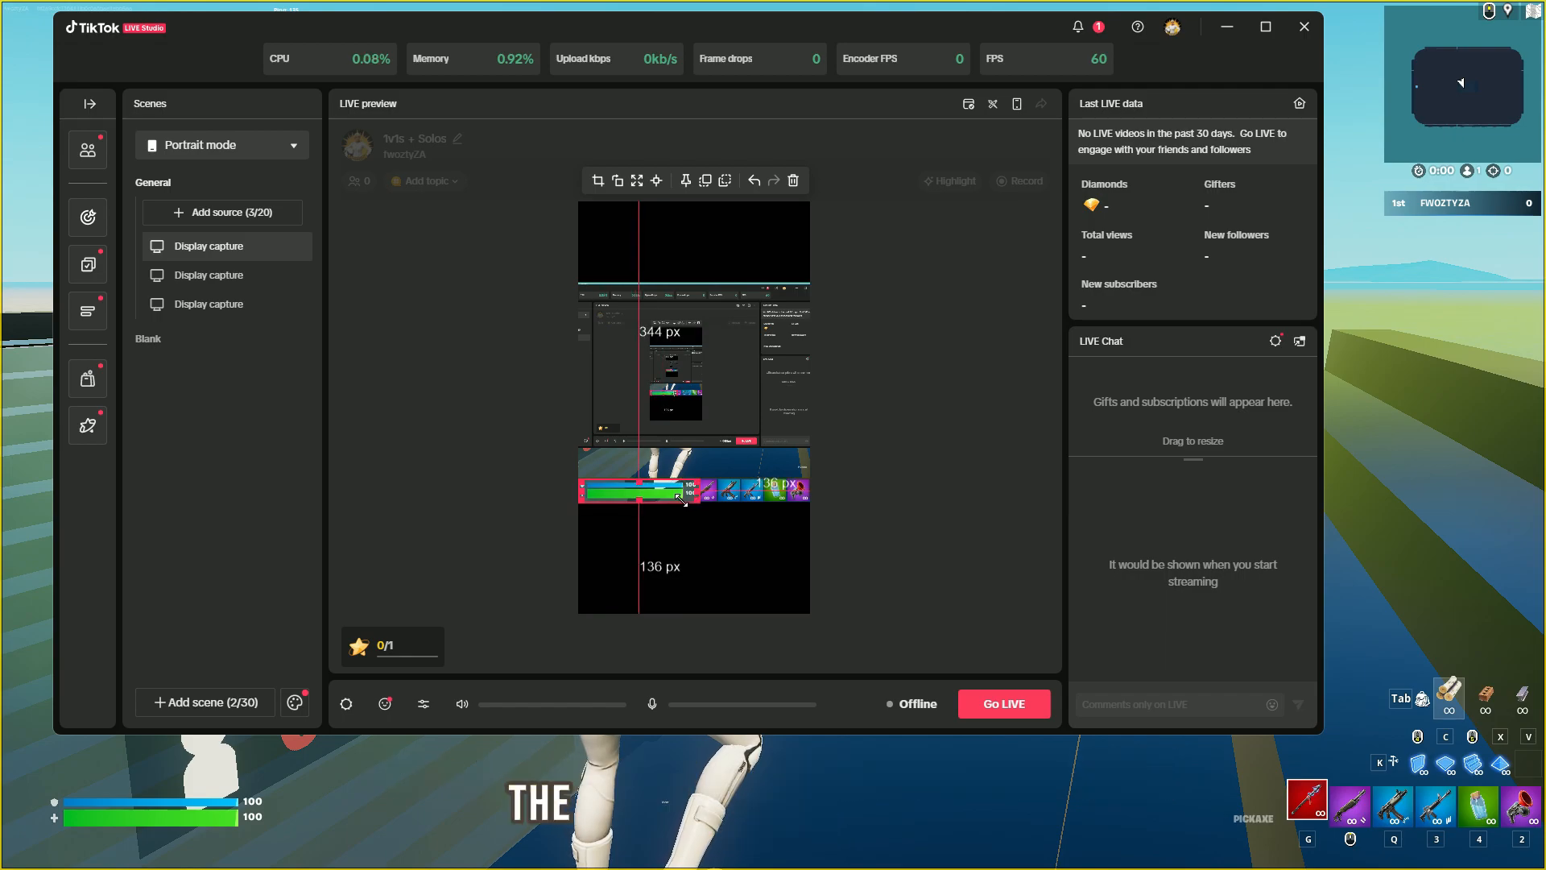
{"action": "left_click", "coordinate": [690, 541]}
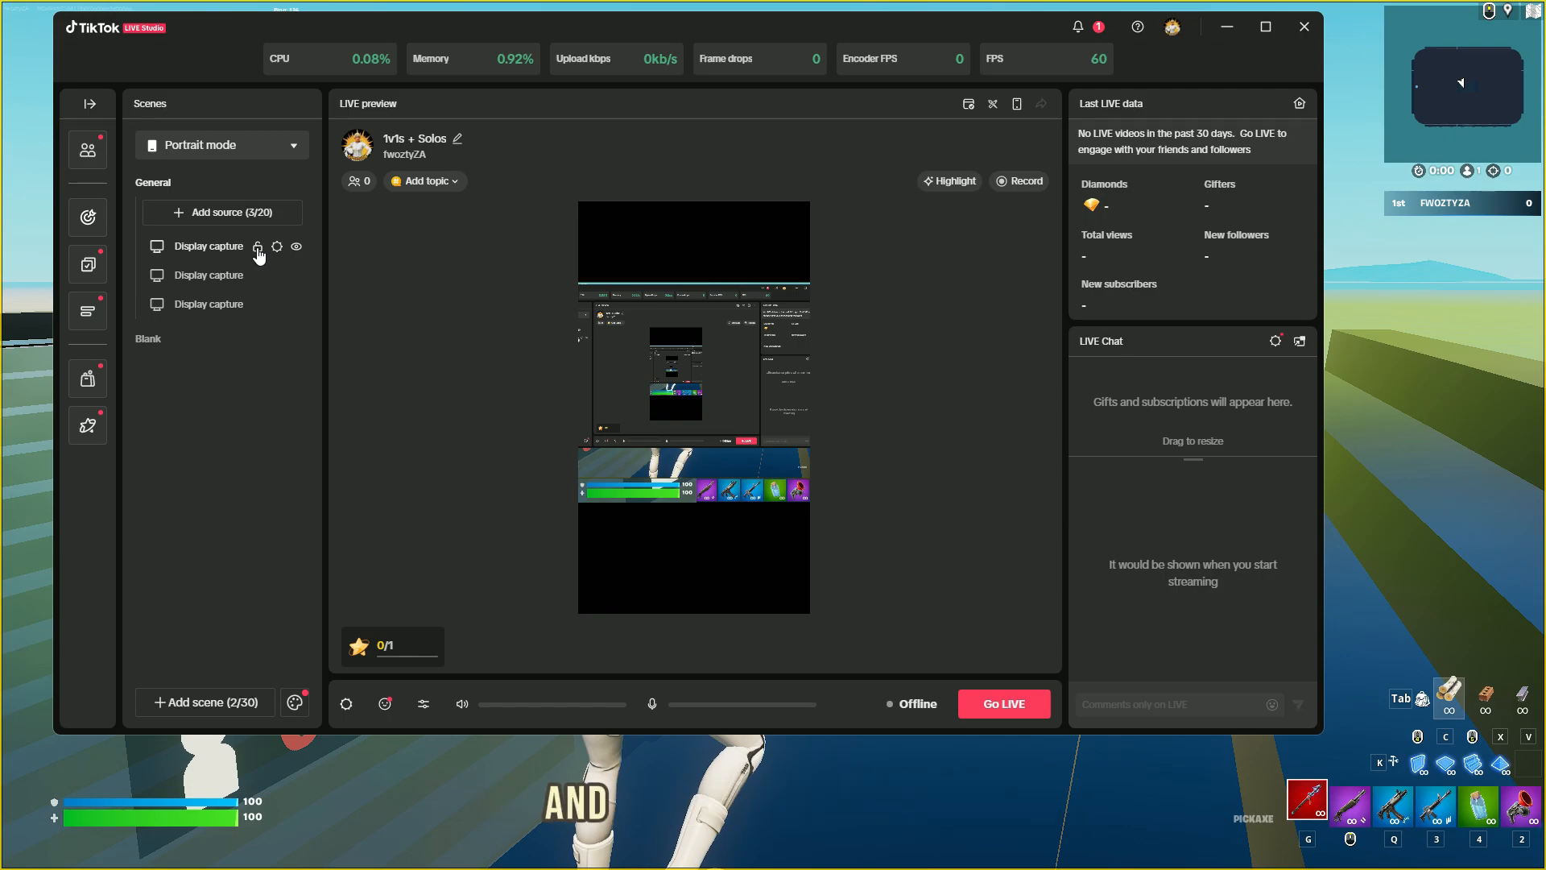
{"action": "left_click_drag", "start_coordinate": [182, 54], "coordinate": [254, 111]}
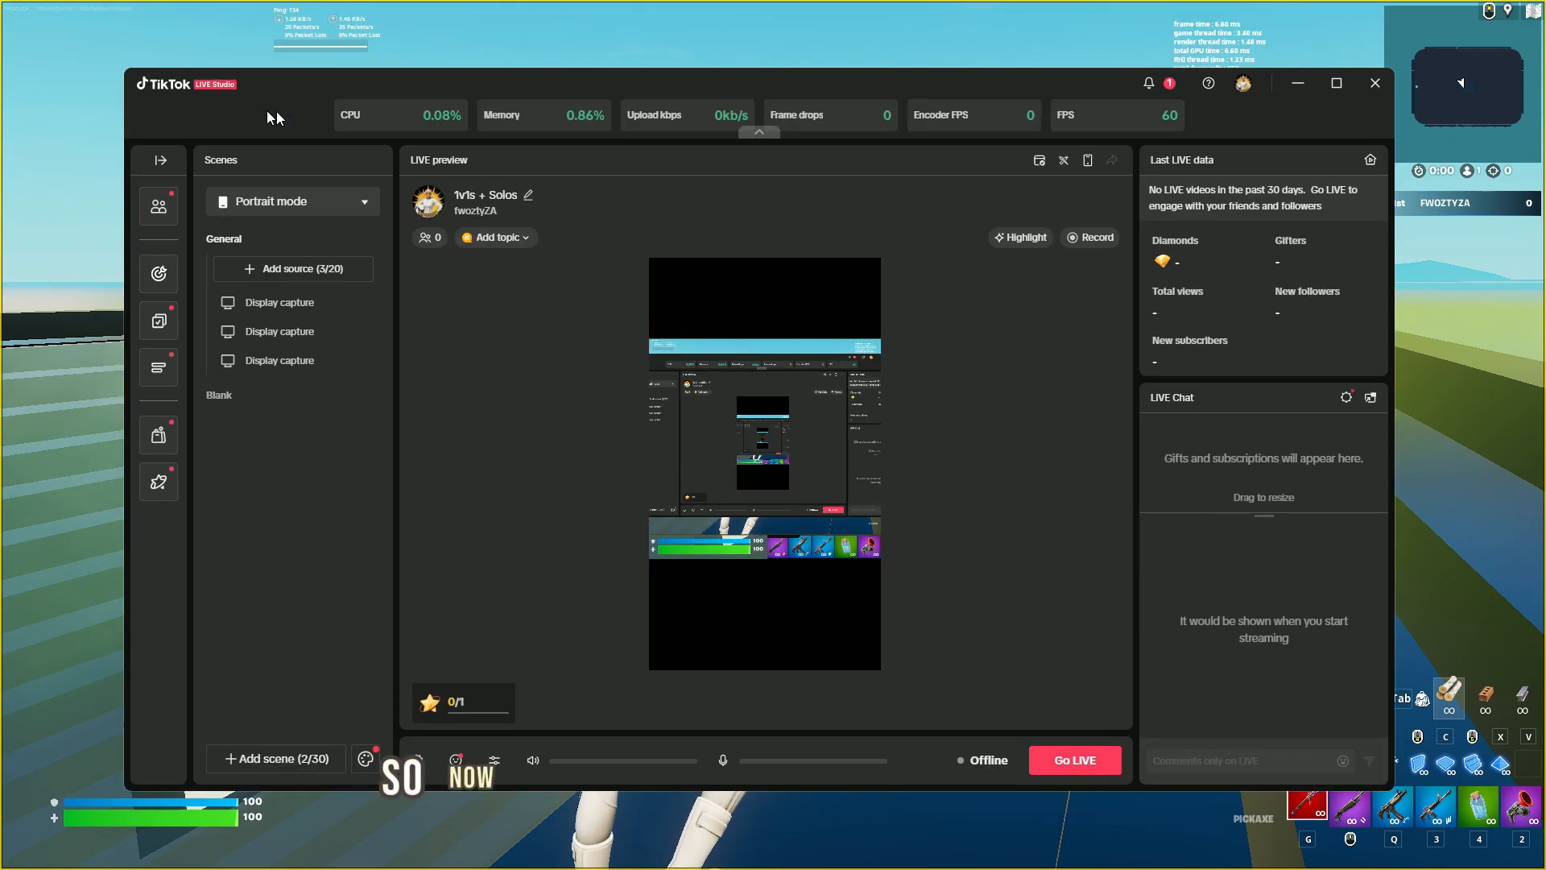
Add a fourth Display capture source to the portrait scene
{"action": "left_click", "coordinate": [288, 266]}
{"action": "left_click", "coordinate": [562, 290]}
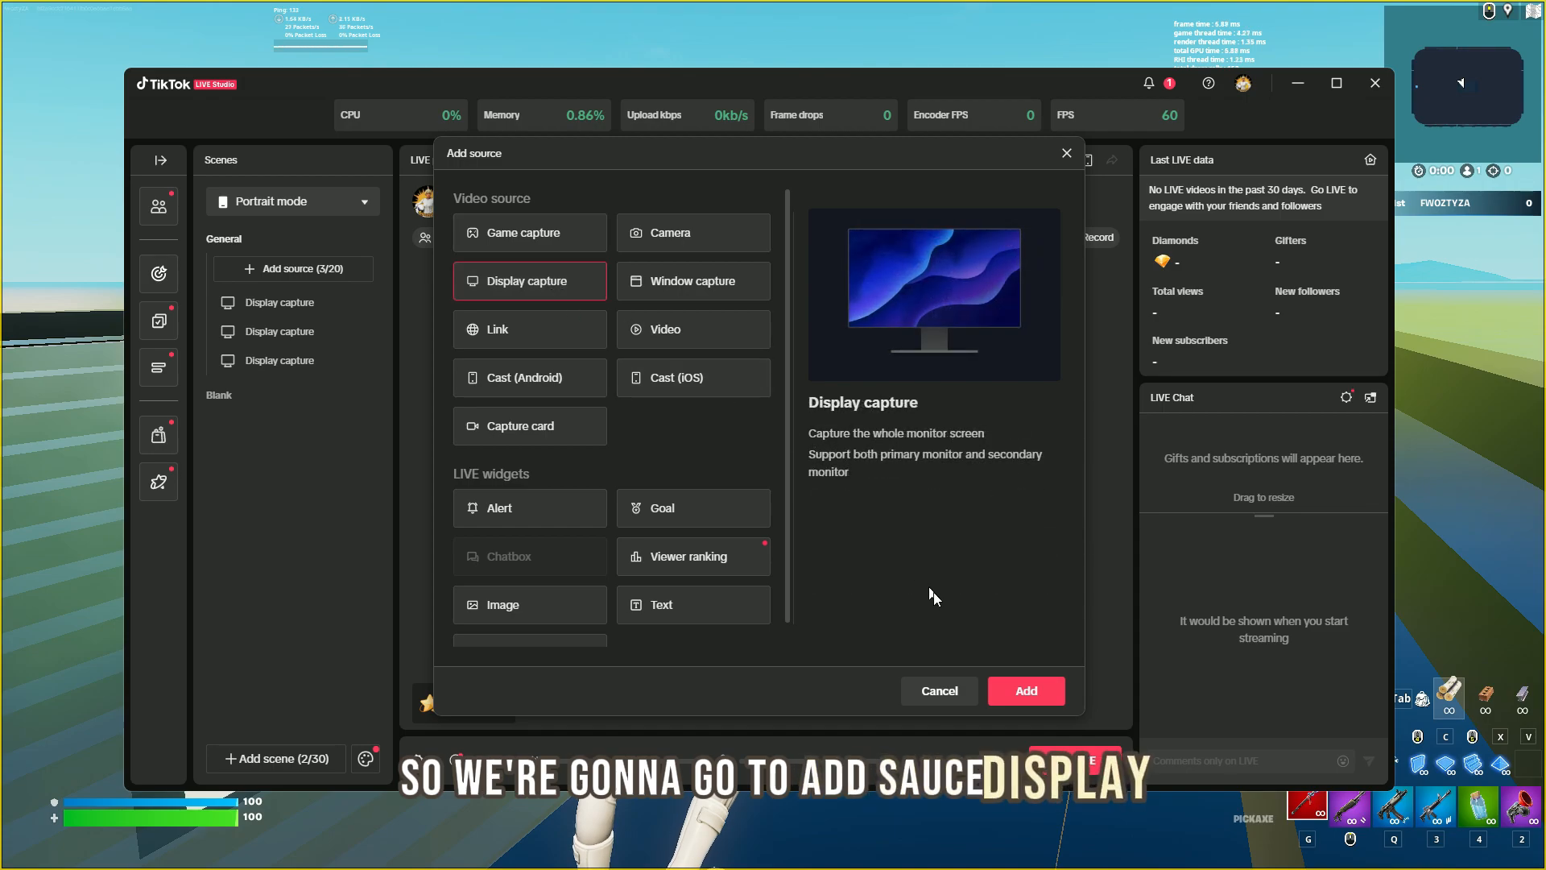
{"action": "left_click", "coordinate": [1022, 690]}
Enlarge the fourth display capture and crop it to just the Ping readout, leaving out the network statistics below it
{"action": "left_click_drag", "start_coordinate": [811, 471], "coordinate": [915, 519]}
{"action": "left_click_drag", "start_coordinate": [773, 418], "coordinate": [697, 389]}
{"action": "left_click_drag", "start_coordinate": [801, 448], "coordinate": [677, 410]}
{"action": "left_click_drag", "start_coordinate": [812, 491], "coordinate": [667, 520]}
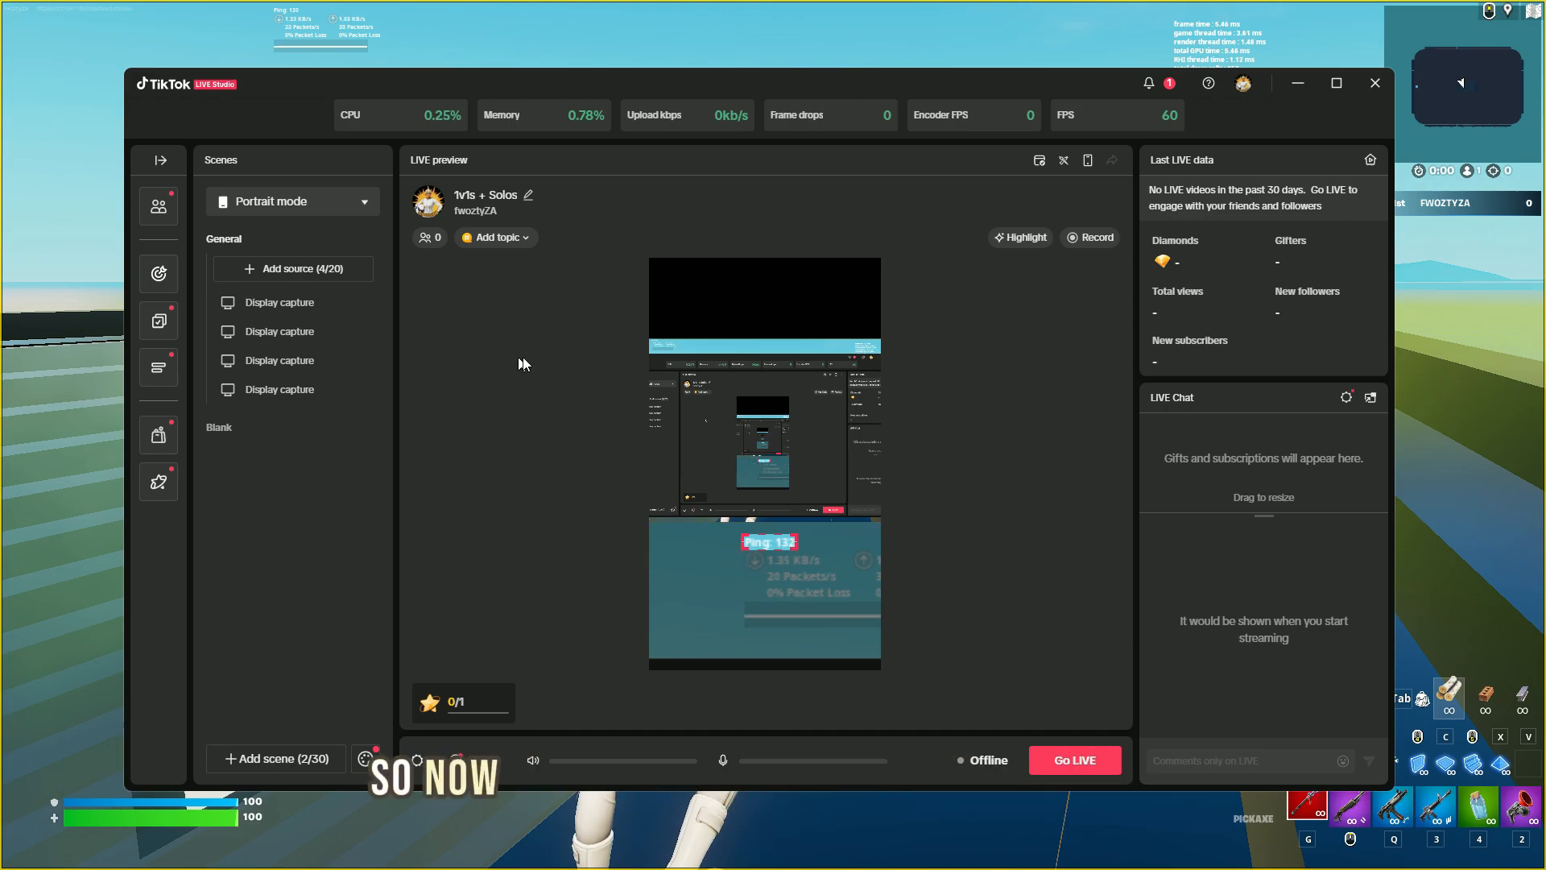
{"action": "left_click", "coordinate": [545, 364]}
Shrink the Ping readout and place it in the gameplay capture's upper-left corner, about 100 px from the canvas top
{"action": "left_click_drag", "start_coordinate": [774, 548], "coordinate": [707, 348]}
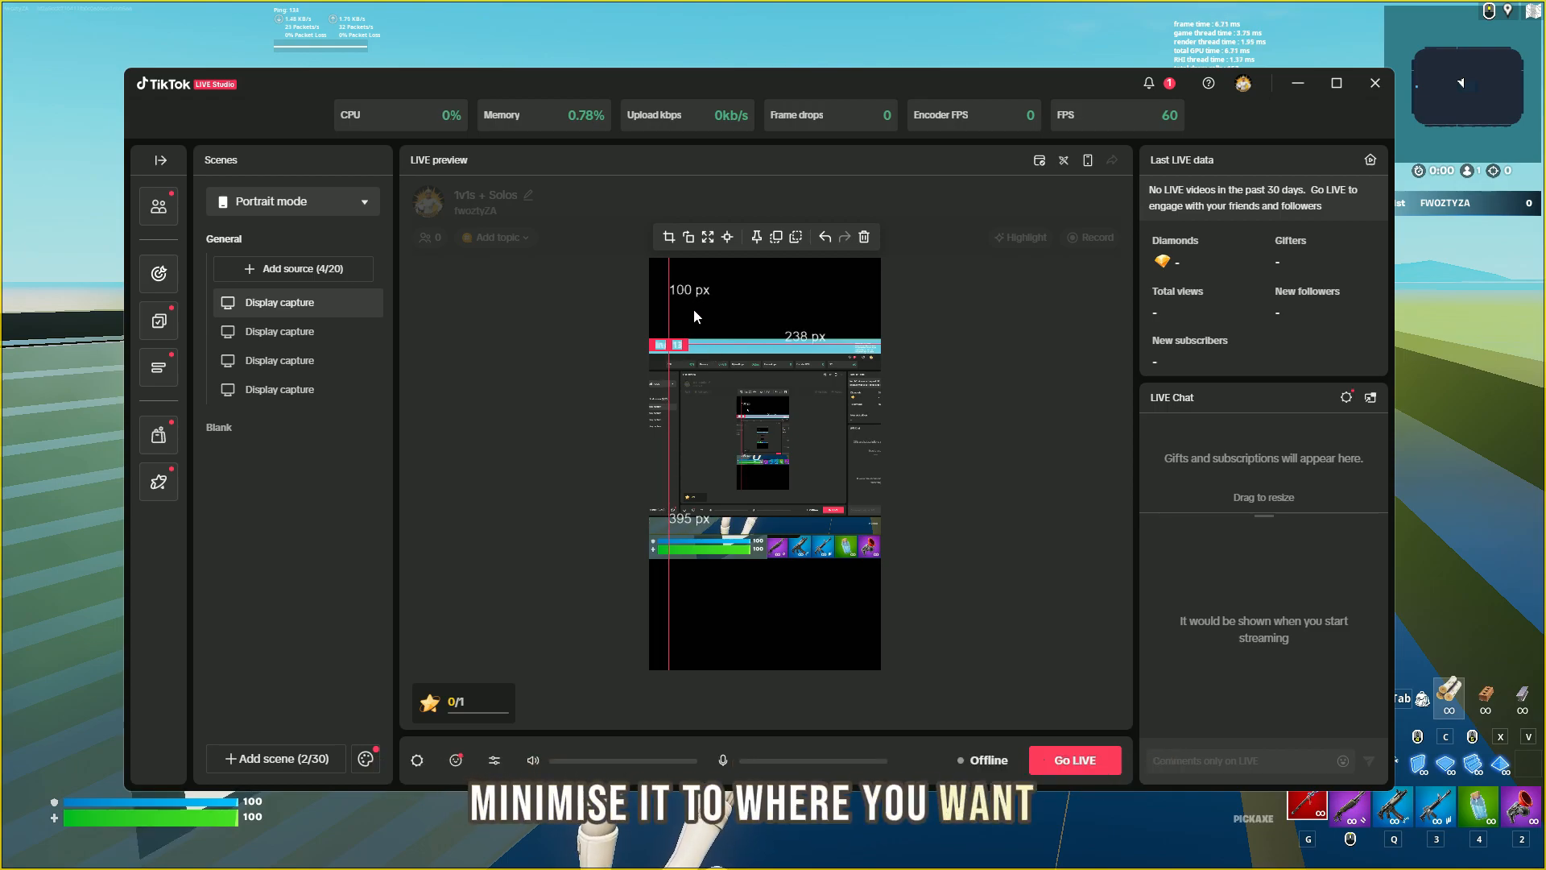
{"action": "left_click", "coordinate": [697, 317]}
{"action": "left_click", "coordinate": [677, 345]}
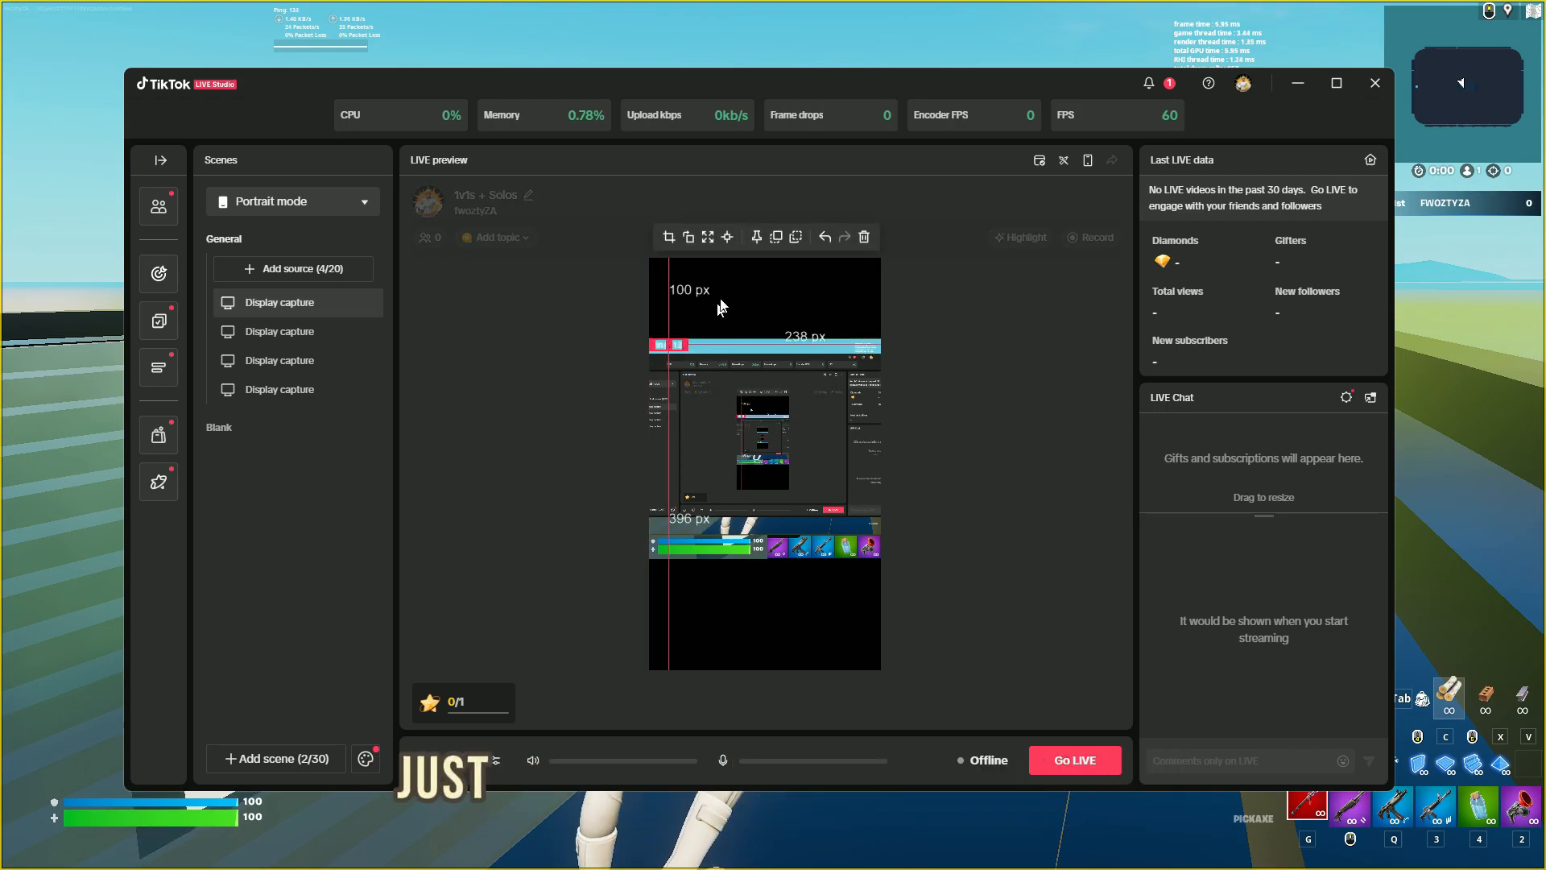
{"action": "left_click", "coordinate": [719, 334]}
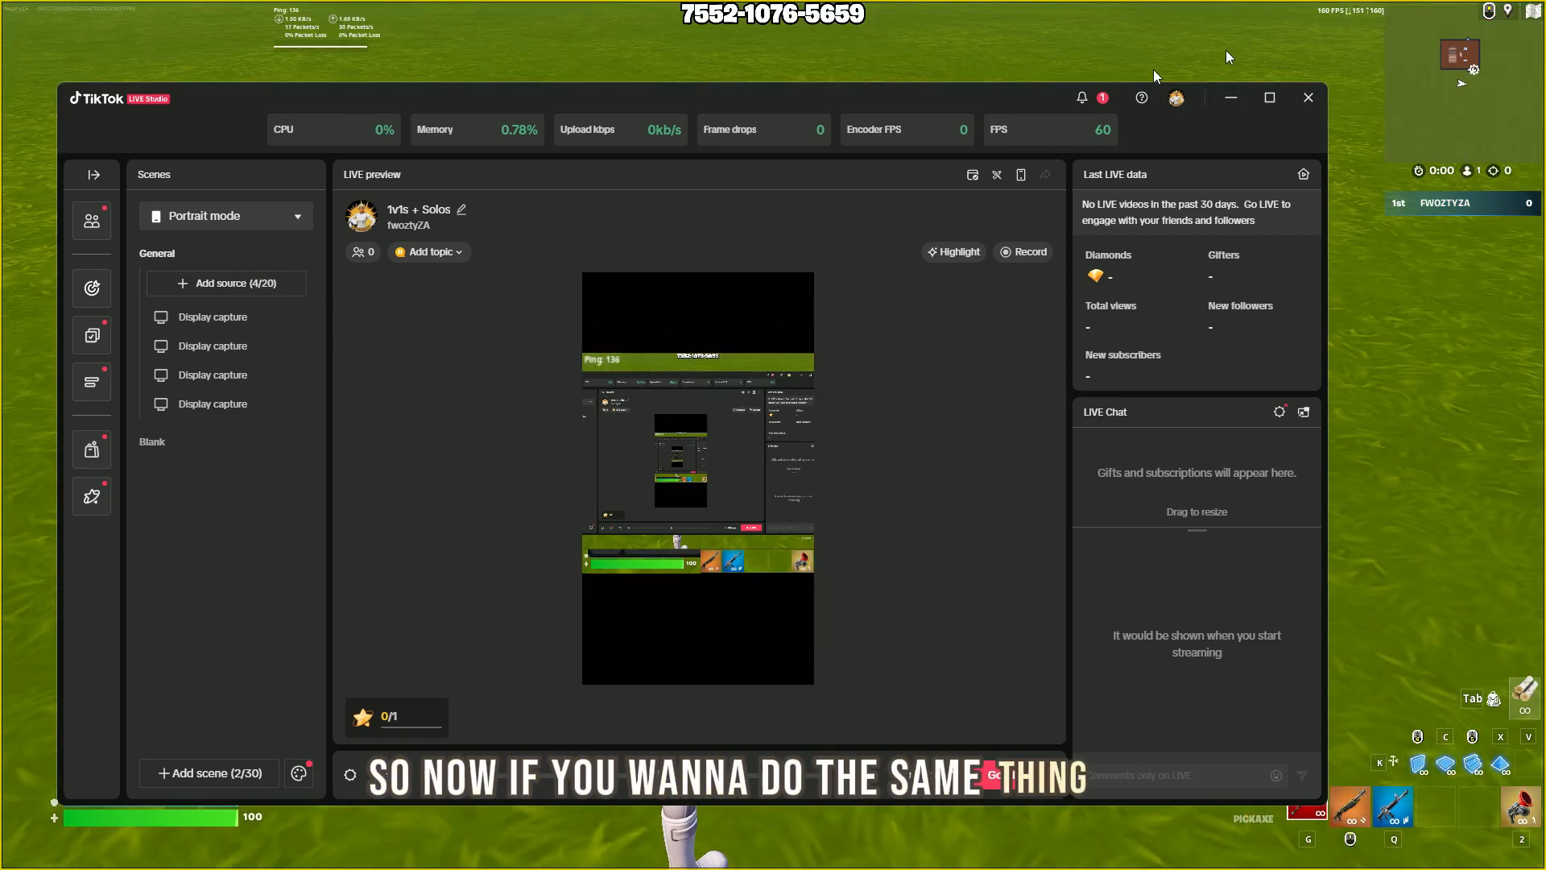
Add a fifth Display capture source for Display1 1920 * 1080 to the portrait scene
{"action": "left_click", "coordinate": [208, 282]}
{"action": "left_click", "coordinate": [463, 295]}
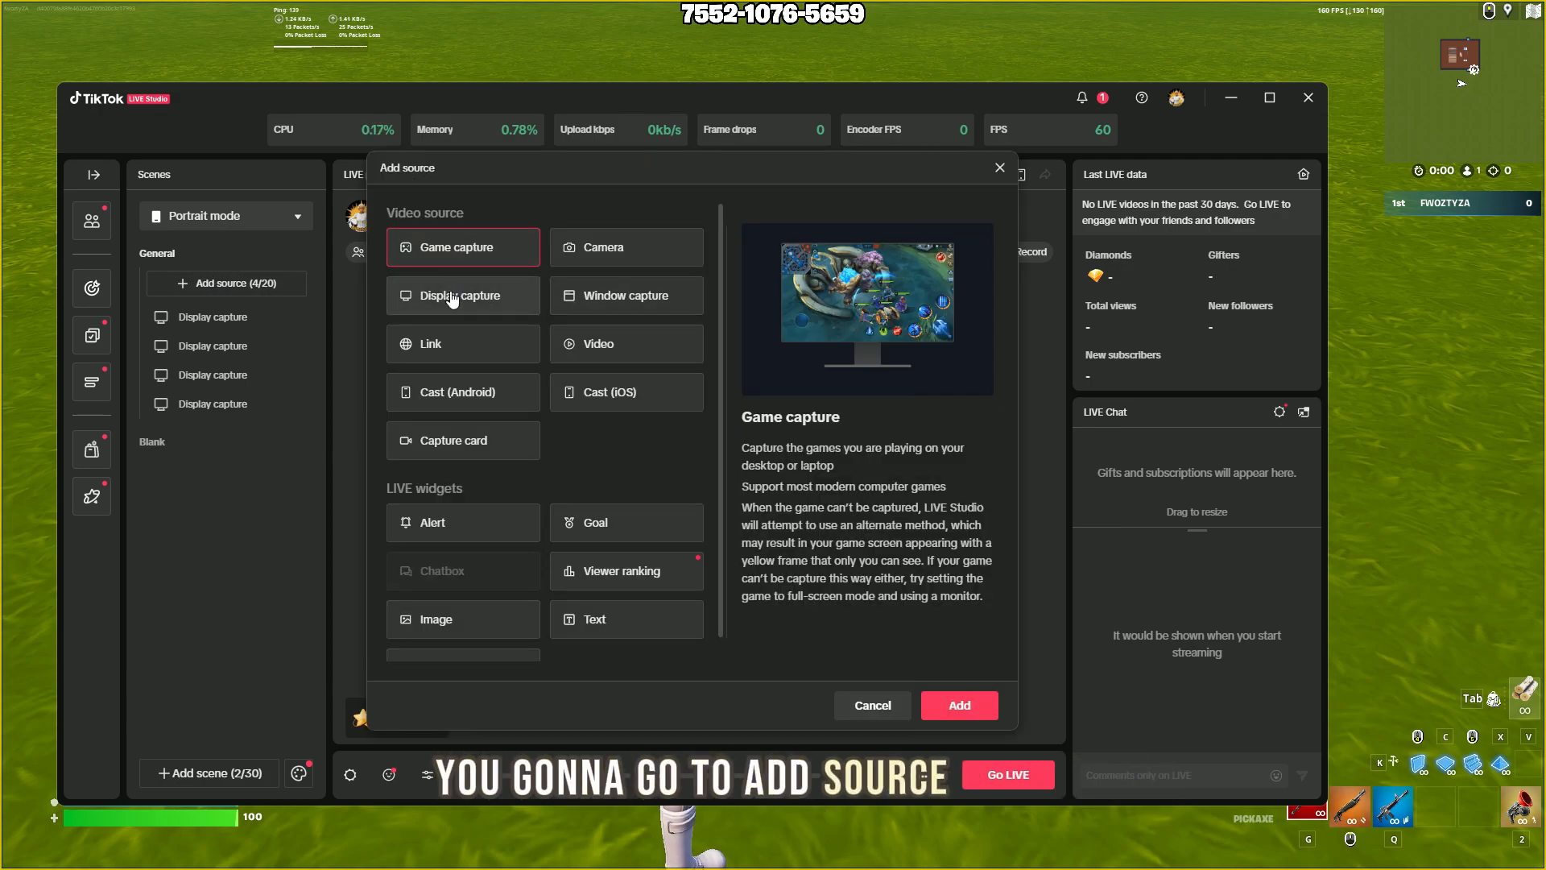
{"action": "left_click", "coordinate": [962, 706]}
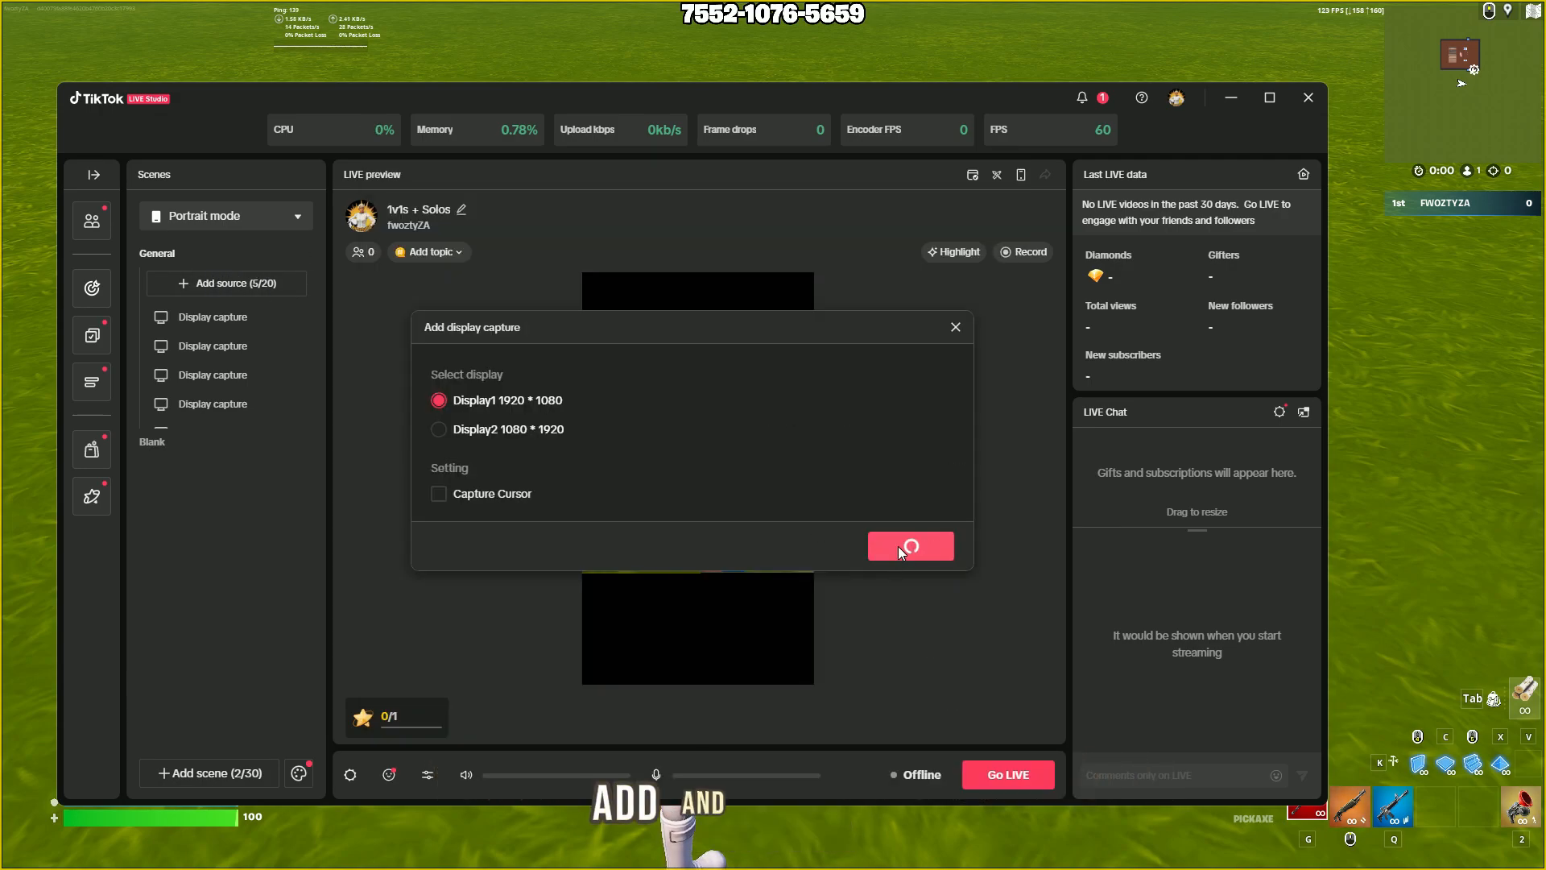
{"action": "left_click", "coordinate": [912, 545]}
Enlarge the fifth display capture far beyond the canvas and reposition it to expose the game screen's upper-right corner
{"action": "left_click_drag", "start_coordinate": [675, 512], "coordinate": [604, 636]}
{"action": "left_click_drag", "start_coordinate": [742, 532], "coordinate": [810, 306]}
{"action": "left_click_drag", "start_coordinate": [700, 395], "coordinate": [595, 532]}
{"action": "left_click_drag", "start_coordinate": [703, 444], "coordinate": [812, 326]}
{"action": "left_click_drag", "start_coordinate": [699, 451], "coordinate": [628, 552]}
{"action": "left_click_drag", "start_coordinate": [738, 430], "coordinate": [870, 292]}
{"action": "left_click_drag", "start_coordinate": [797, 393], "coordinate": [563, 572]}
{"action": "left_click_drag", "start_coordinate": [722, 472], "coordinate": [817, 368]}
{"action": "left_click_drag", "start_coordinate": [724, 419], "coordinate": [620, 510]}
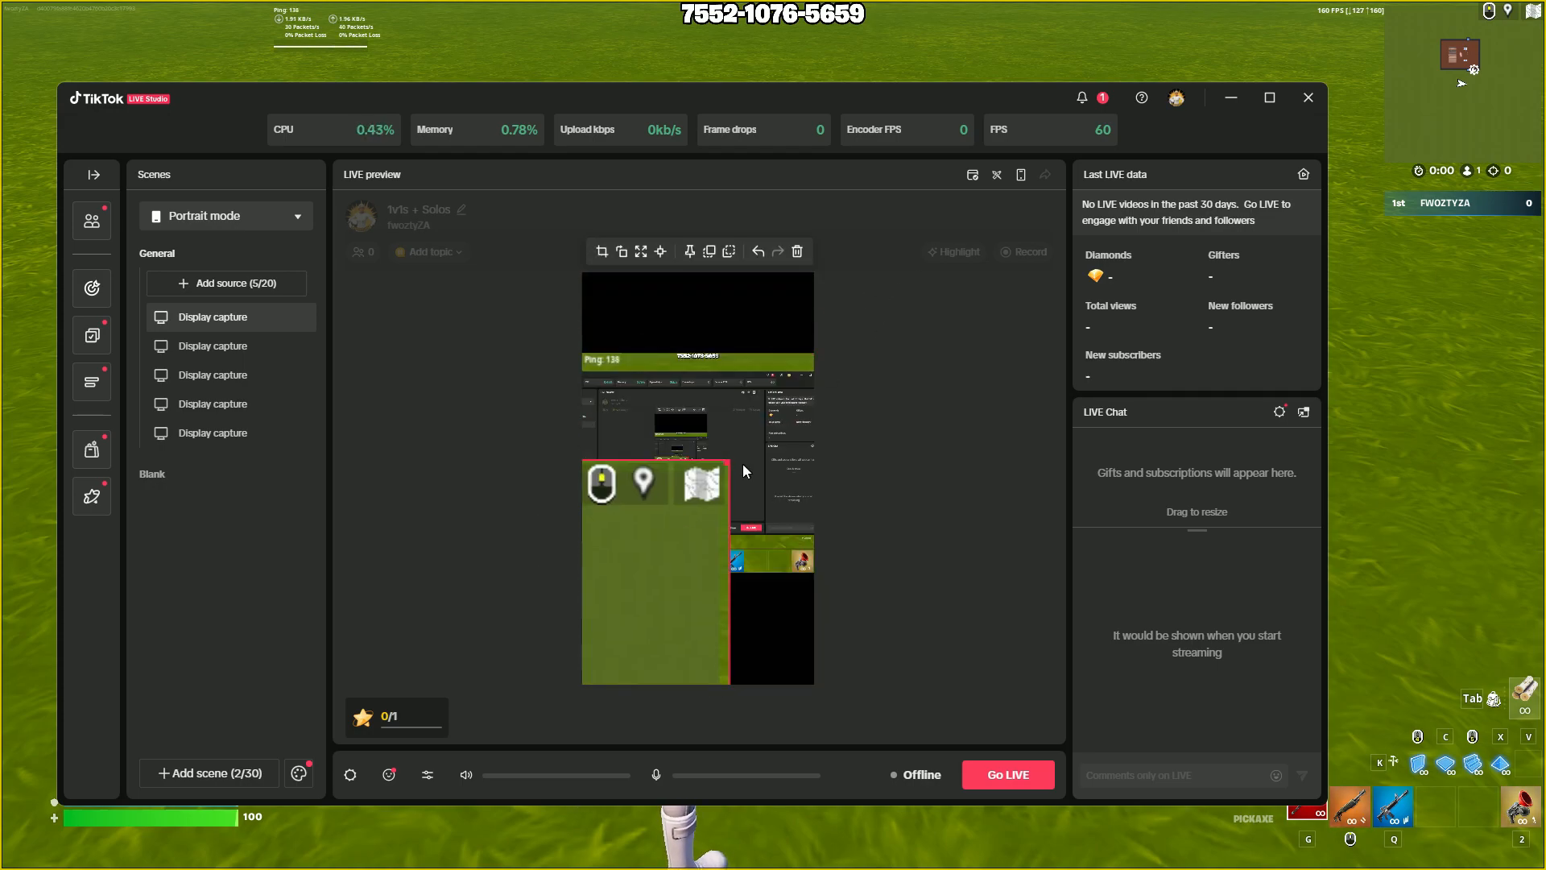
Crop the fifth display capture to the FPS number and label, excluding the bracketed minimum and maximum values
{"action": "left_click_drag", "start_coordinate": [729, 458], "coordinate": [821, 375]}
{"action": "left_click_drag", "start_coordinate": [685, 429], "coordinate": [926, 382]}
{"action": "mouse_move", "coordinate": [612, 587]}
{"action": "left_mouse_down"}
{"action": "mouse_move", "coordinate": [739, 499]}
{"action": "mouse_move", "coordinate": [654, 504]}
{"action": "left_mouse_up"}
{"action": "mouse_move", "coordinate": [591, 668]}
{"action": "left_mouse_down"}
{"action": "mouse_move", "coordinate": [745, 467]}
{"action": "mouse_move", "coordinate": [593, 628]}
{"action": "mouse_move", "coordinate": [741, 510]}
{"action": "mouse_move", "coordinate": [618, 652]}
{"action": "mouse_move", "coordinate": [638, 607]}
{"action": "mouse_move", "coordinate": [621, 638]}
{"action": "mouse_move", "coordinate": [669, 638]}
{"action": "mouse_move", "coordinate": [615, 636]}
{"action": "mouse_move", "coordinate": [701, 618]}
{"action": "left_mouse_up"}
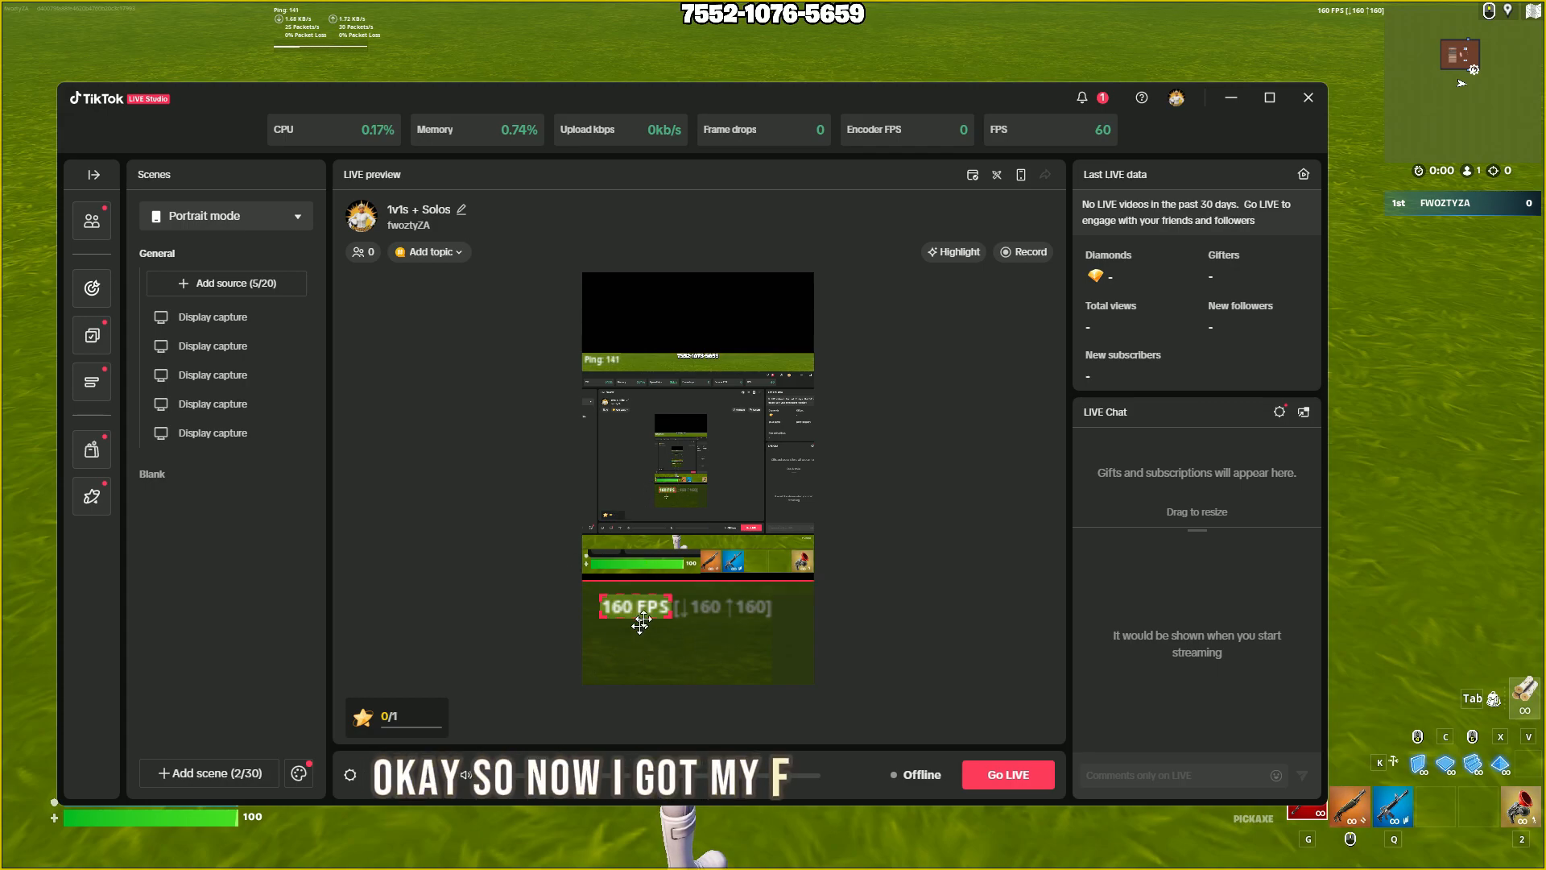
{"action": "left_click", "coordinate": [701, 616]}
Place the FPS readout in the gameplay capture's upper-right corner, level with the Ping readout
{"action": "left_click_drag", "start_coordinate": [620, 606], "coordinate": [773, 360]}
{"action": "left_click", "coordinate": [468, 443]}
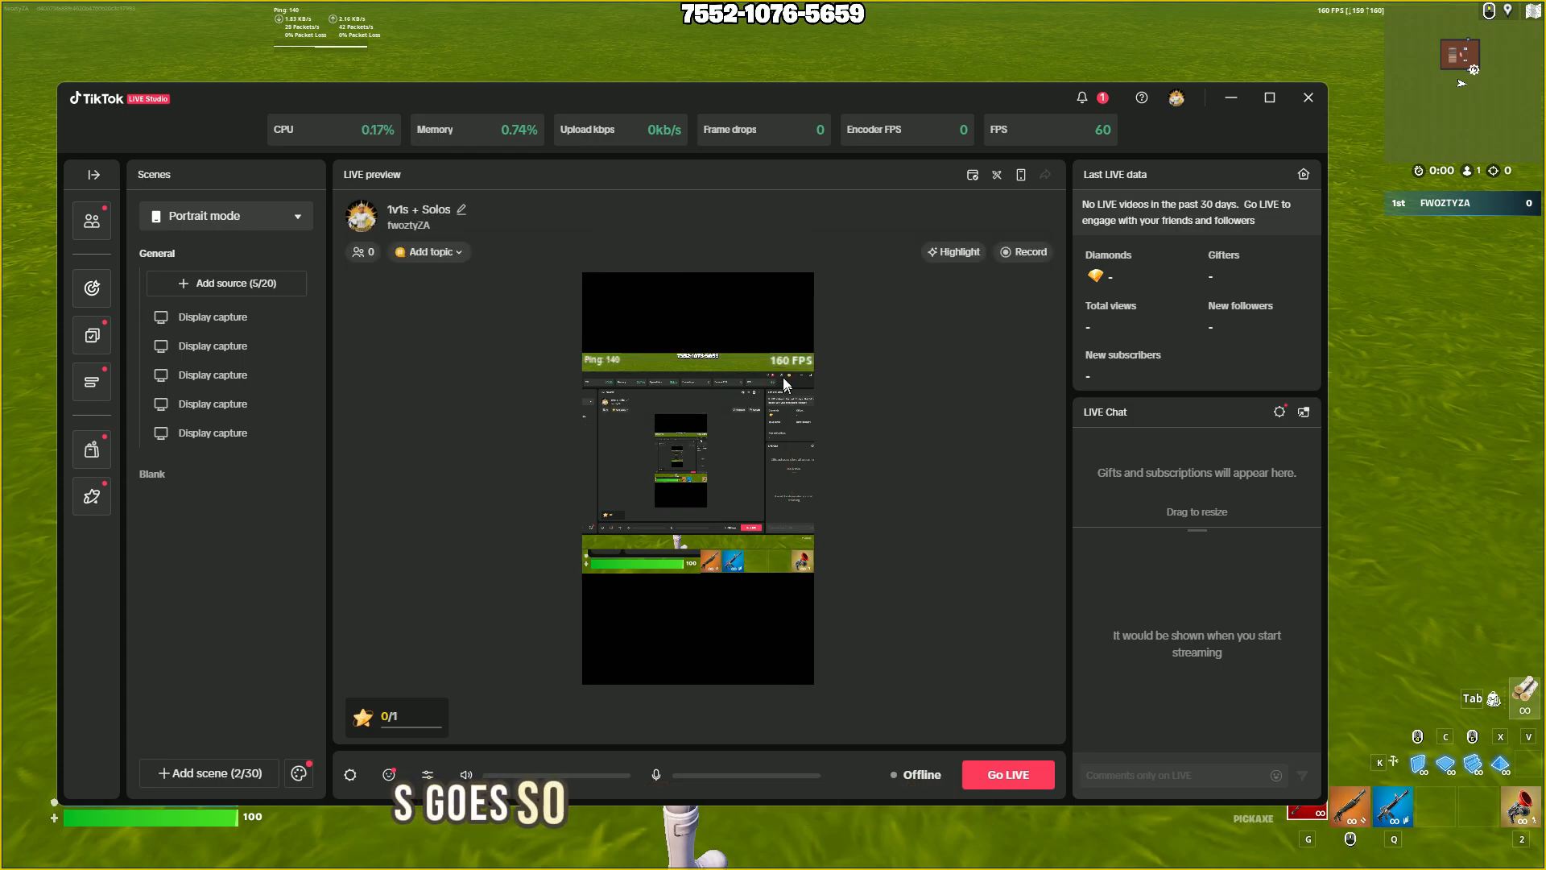
{"action": "mouse_move", "coordinate": [229, 316]}
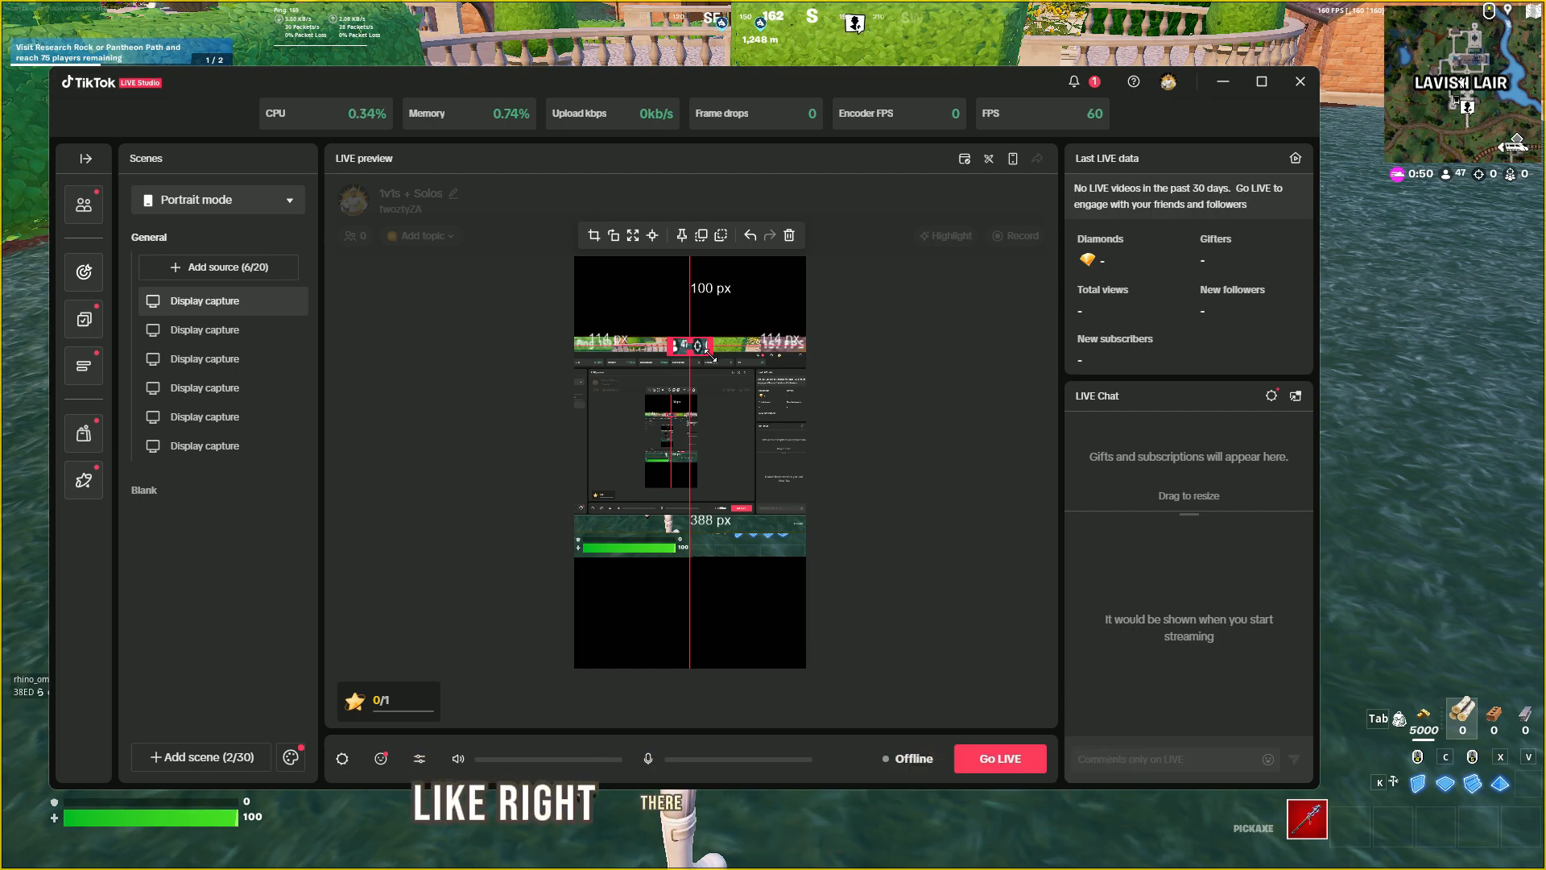
{"action": "left_click", "coordinate": [667, 335]}
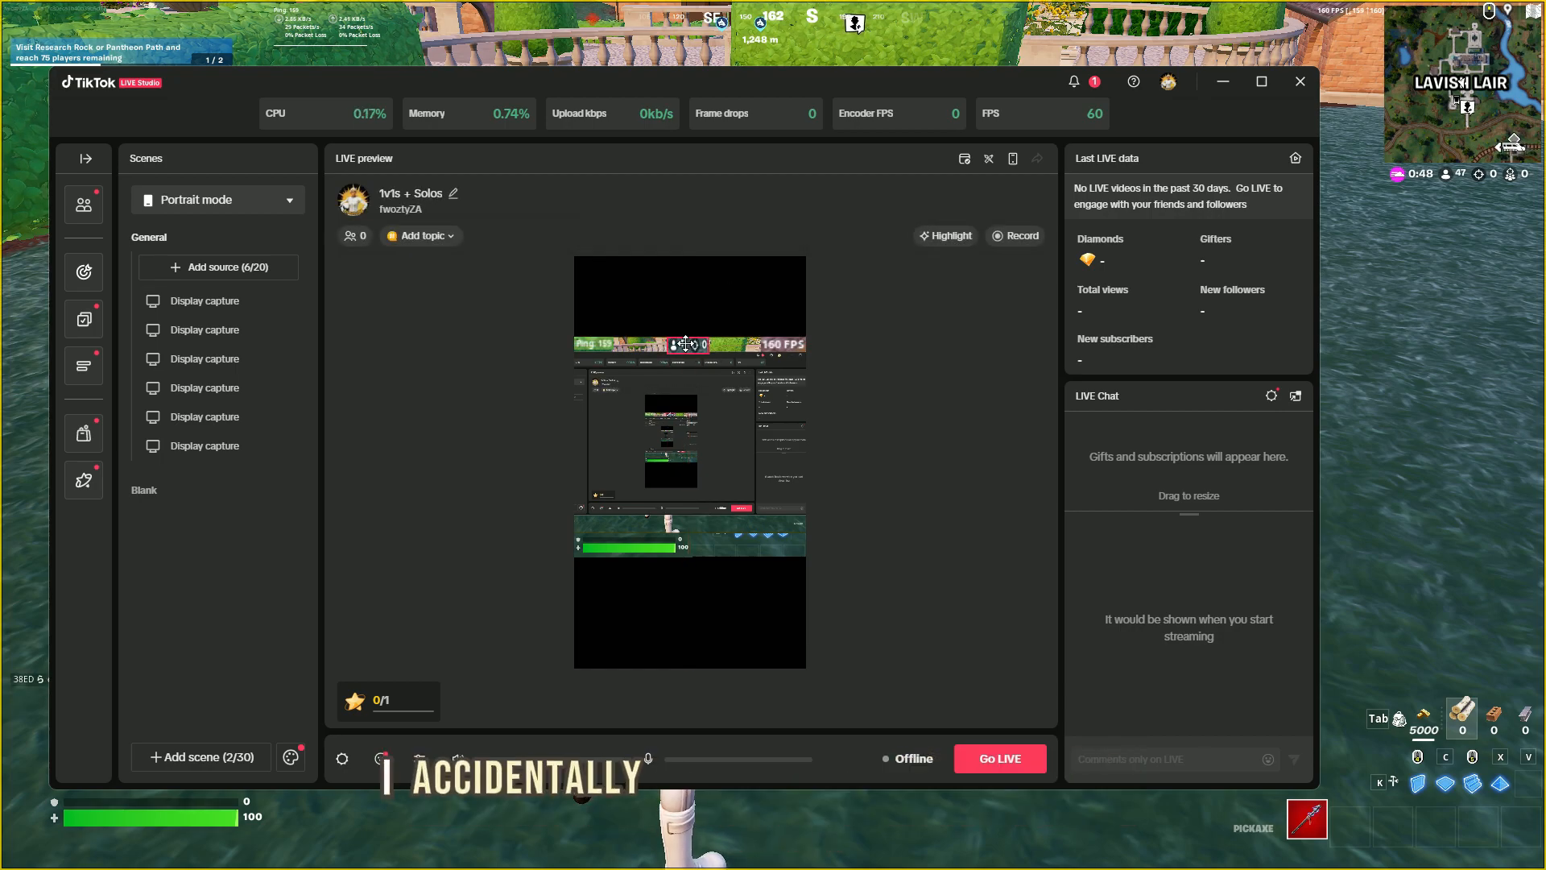
{"action": "left_click", "coordinate": [697, 339]}
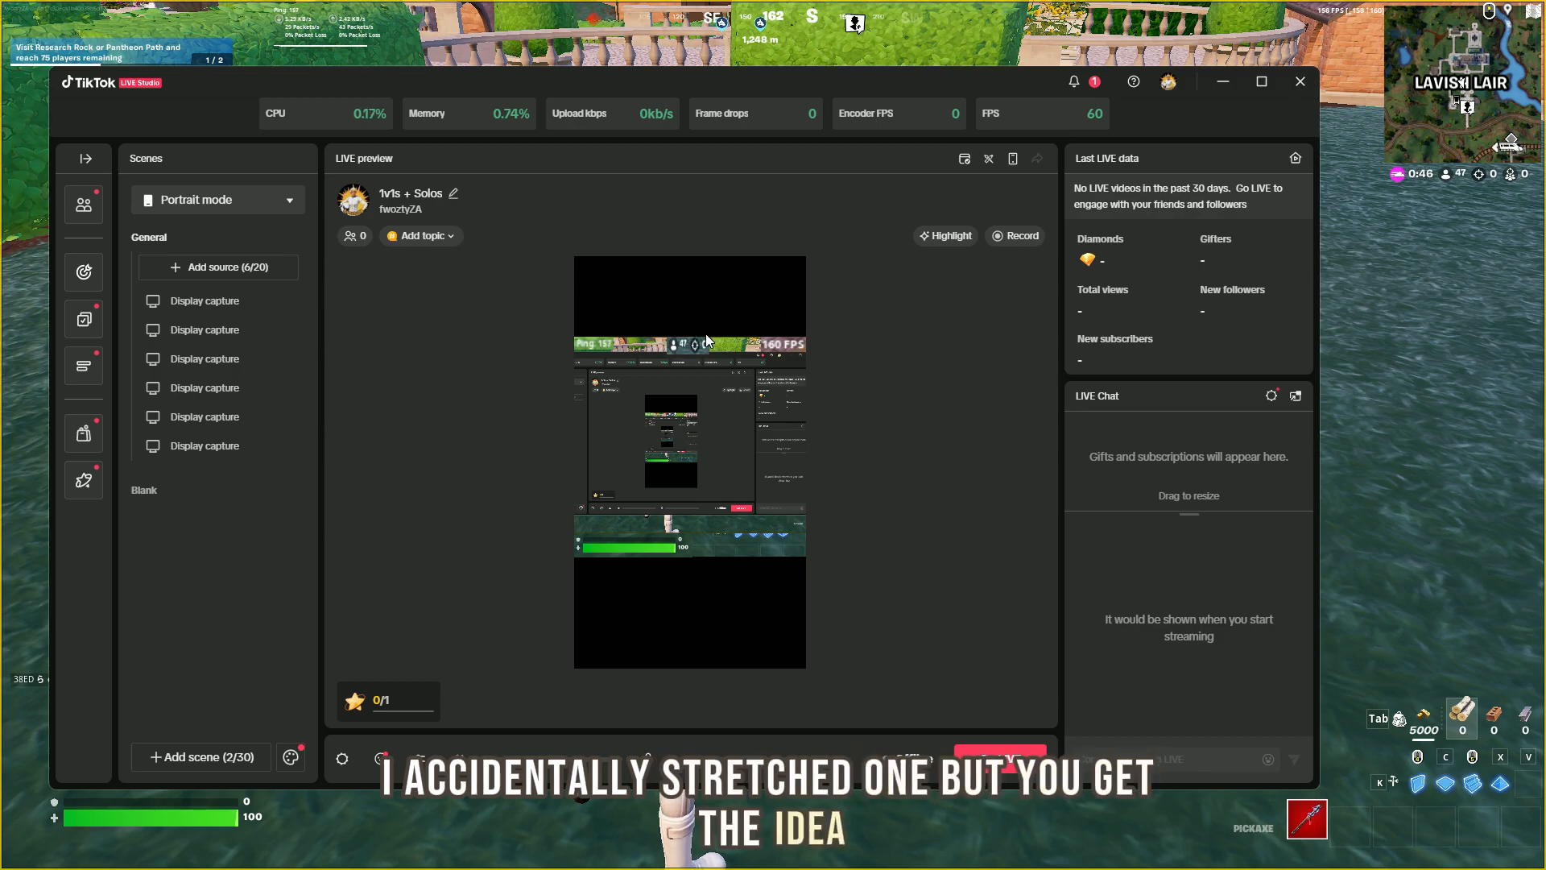
{"action": "left_click", "coordinate": [702, 347]}
Rename the lowest Display capture source in the portrait scene as Main Game
{"action": "mouse_move", "coordinate": [255, 302]}
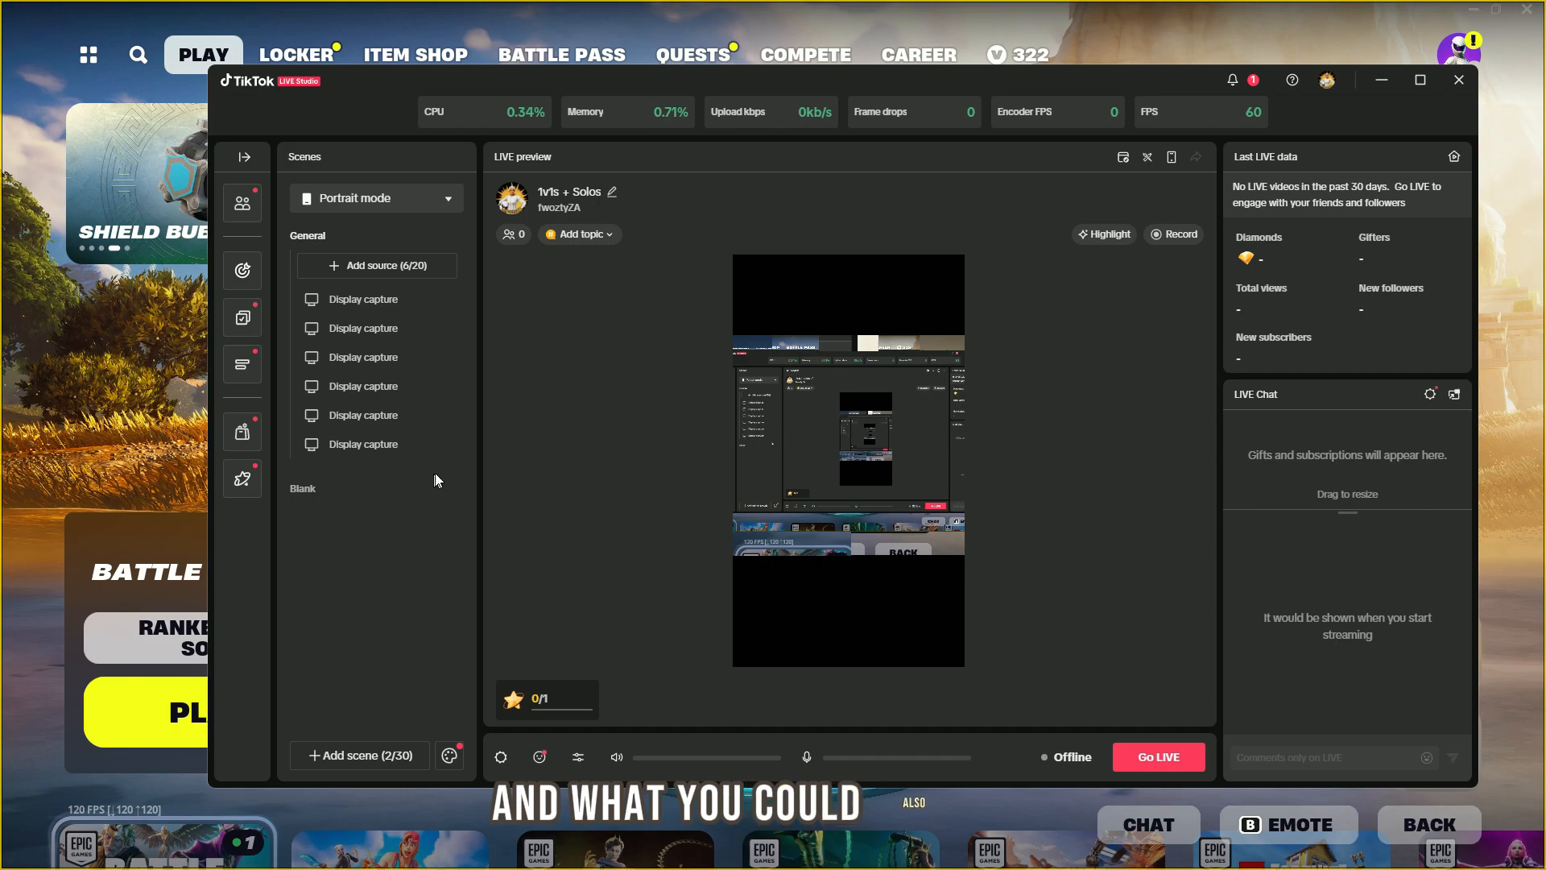
{"action": "left_click", "coordinate": [378, 447]}
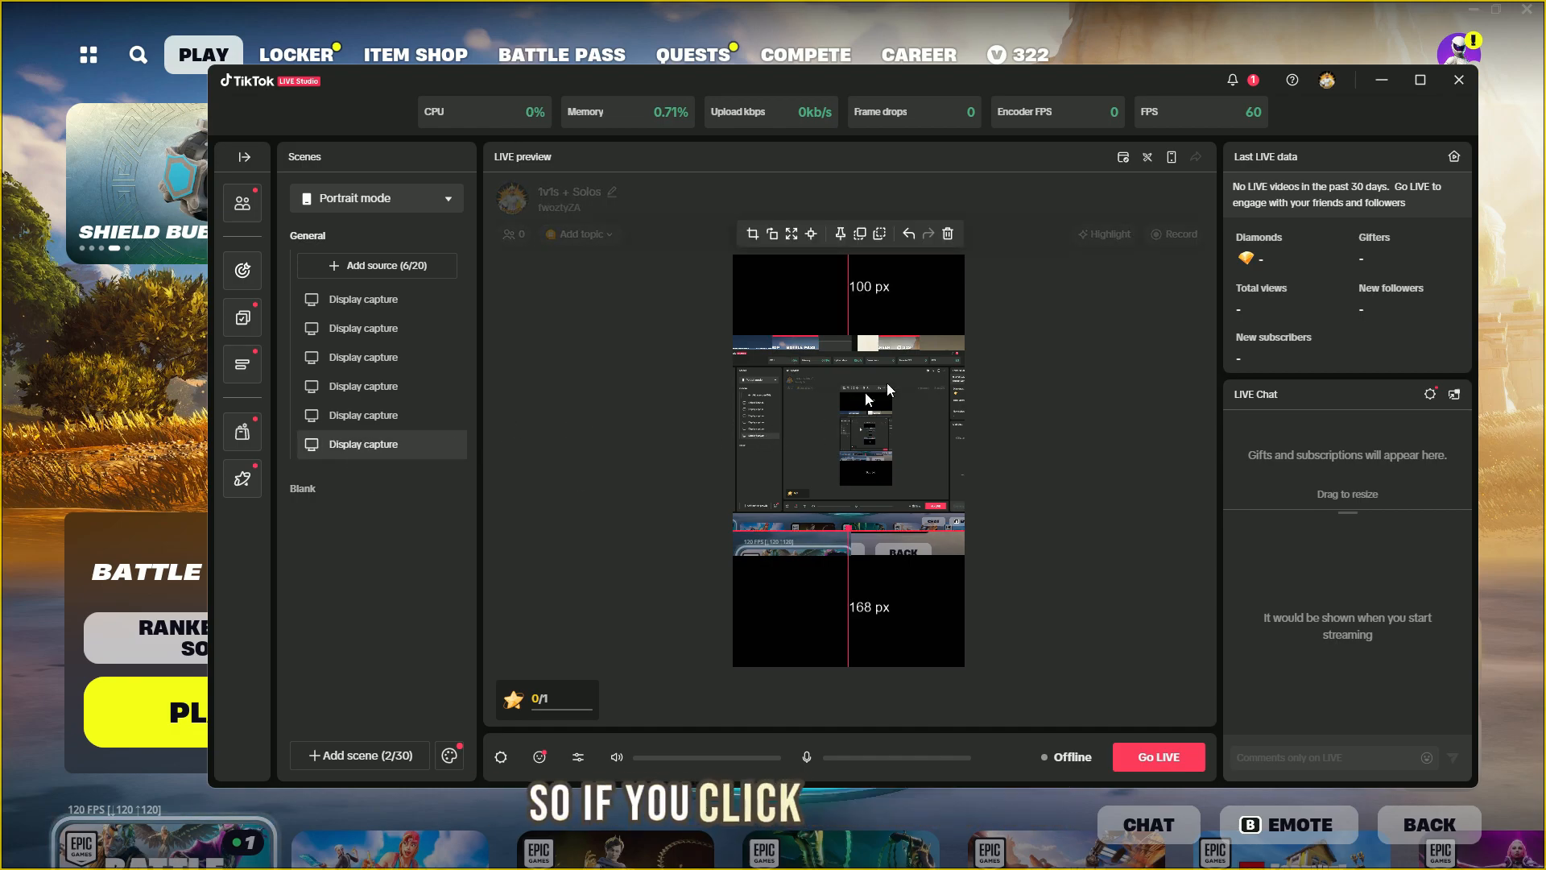
{"action": "right_click", "coordinate": [387, 443]}
{"action": "left_click", "coordinate": [439, 368]}
{"action": "key", "text": "BackSpace"}
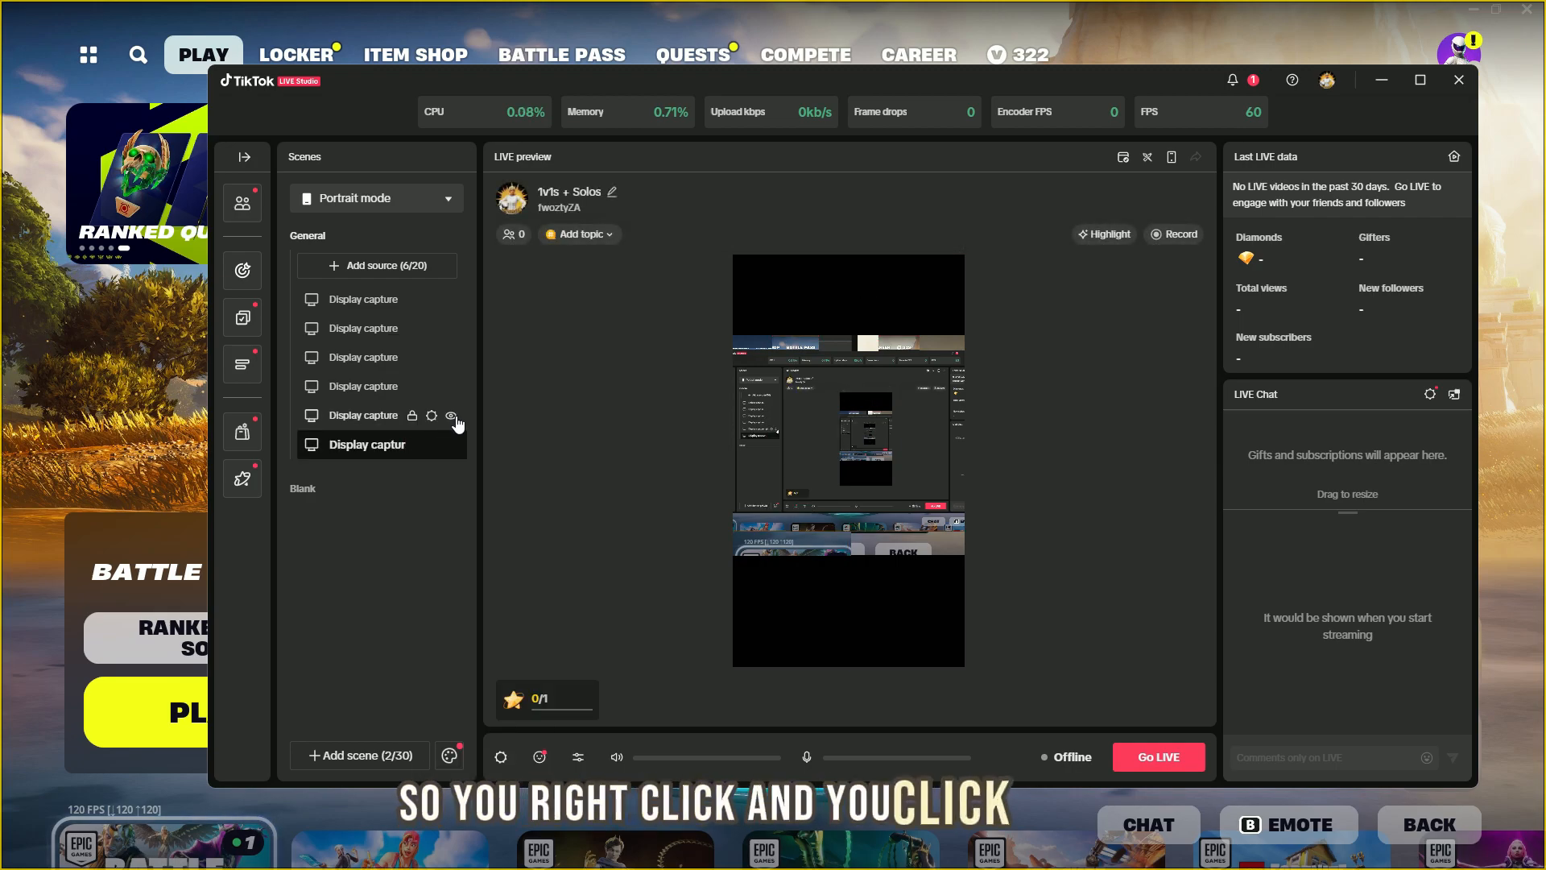
{"action": "type", "text": "Mai"}
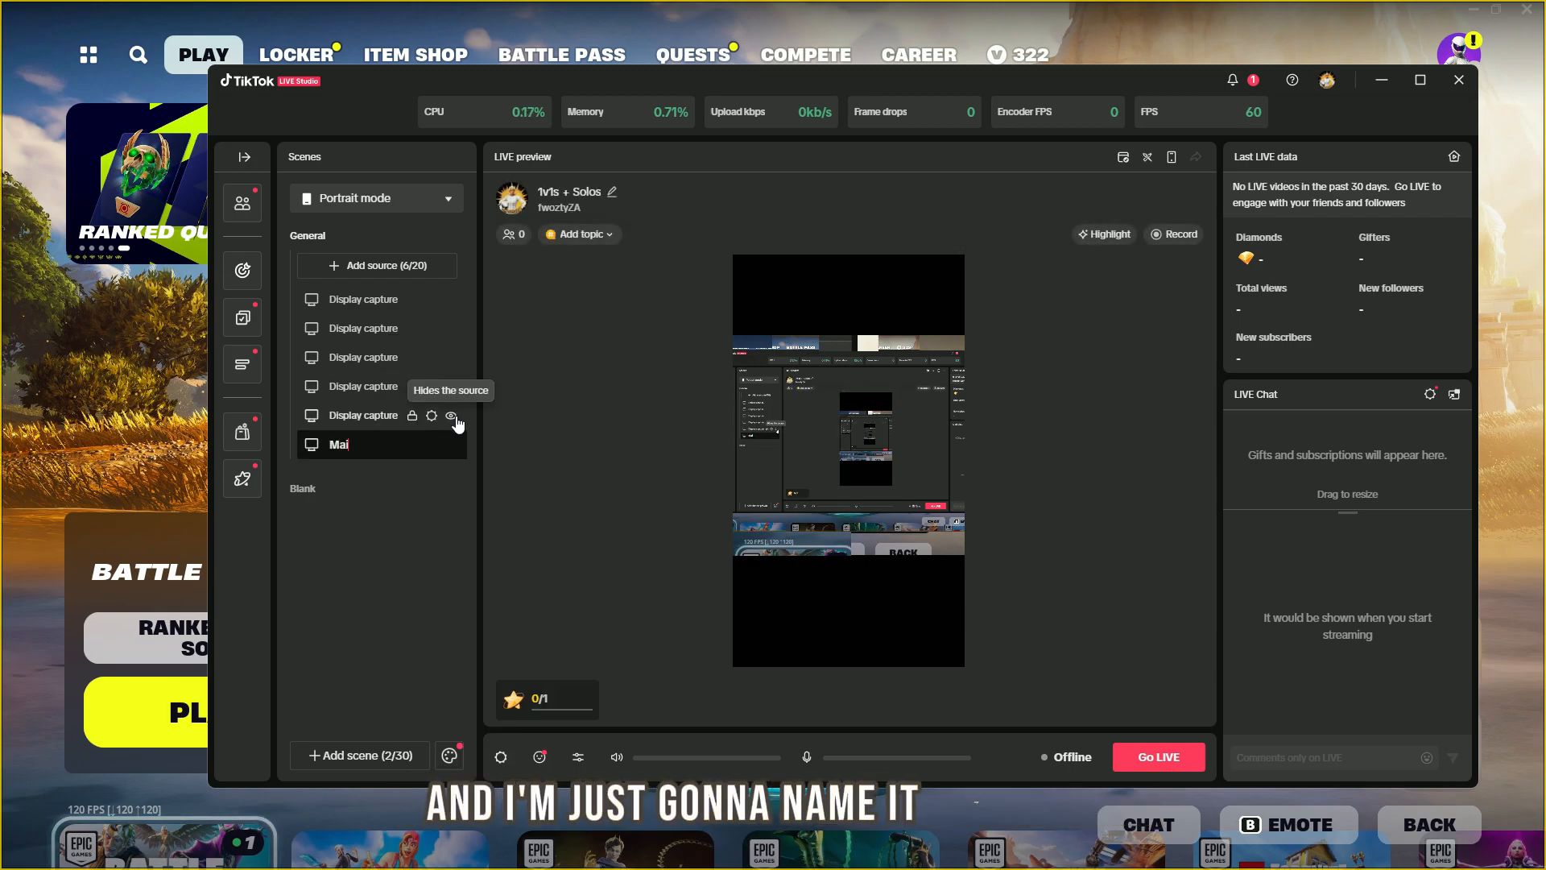
{"action": "type", "text": "n Game"}
{"action": "key", "text": "Return"}
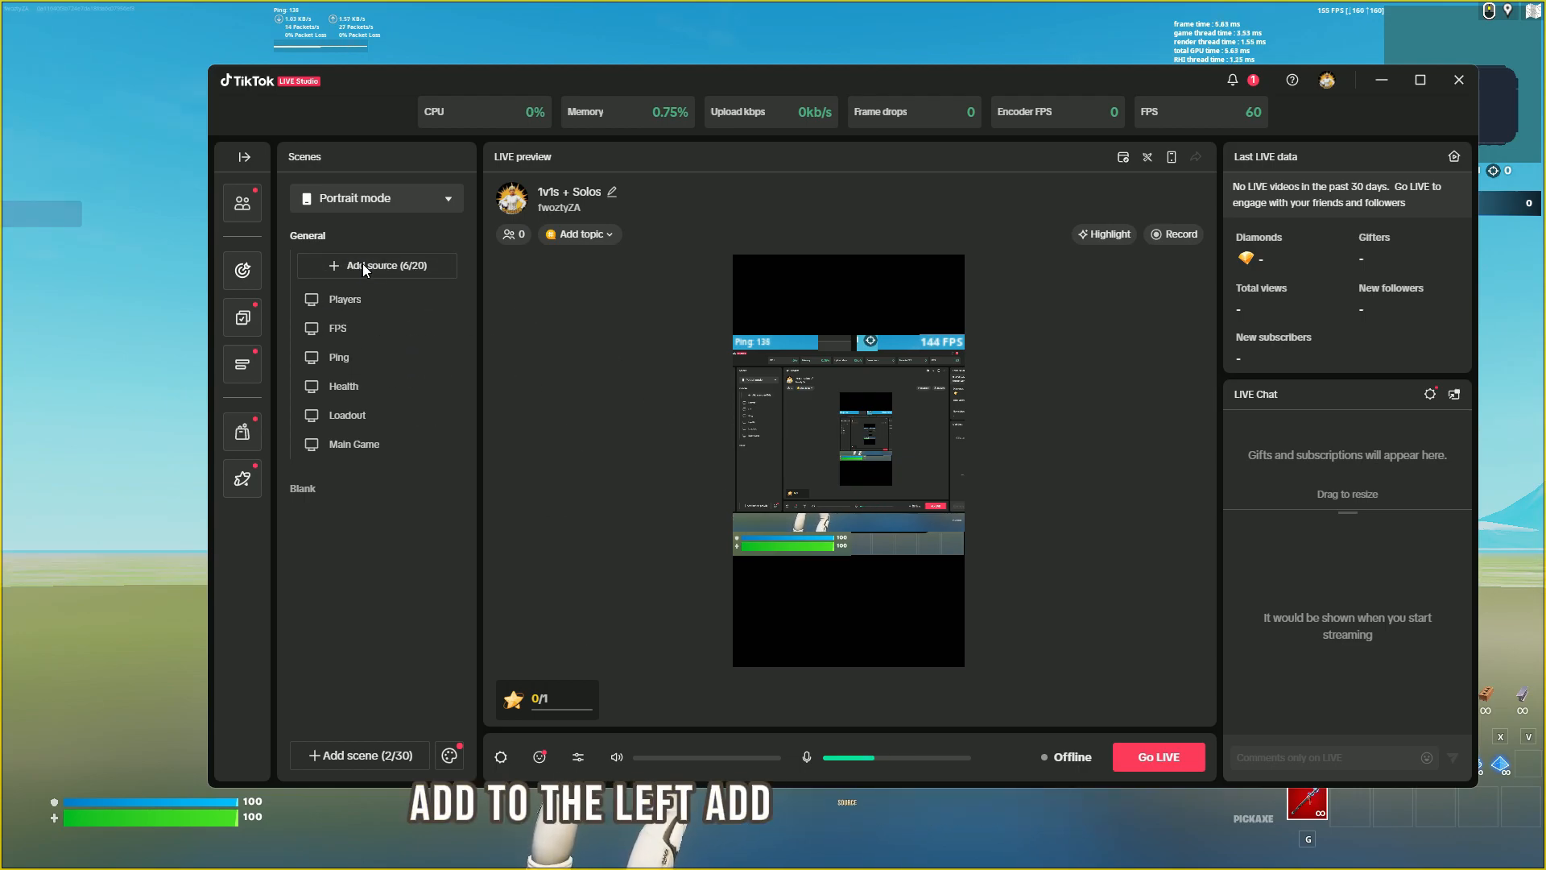
Start adding a Camera source to the portrait scene and check that USB Camera is the chosen device
{"action": "left_click", "coordinate": [360, 266]}
{"action": "left_click", "coordinate": [792, 227]}
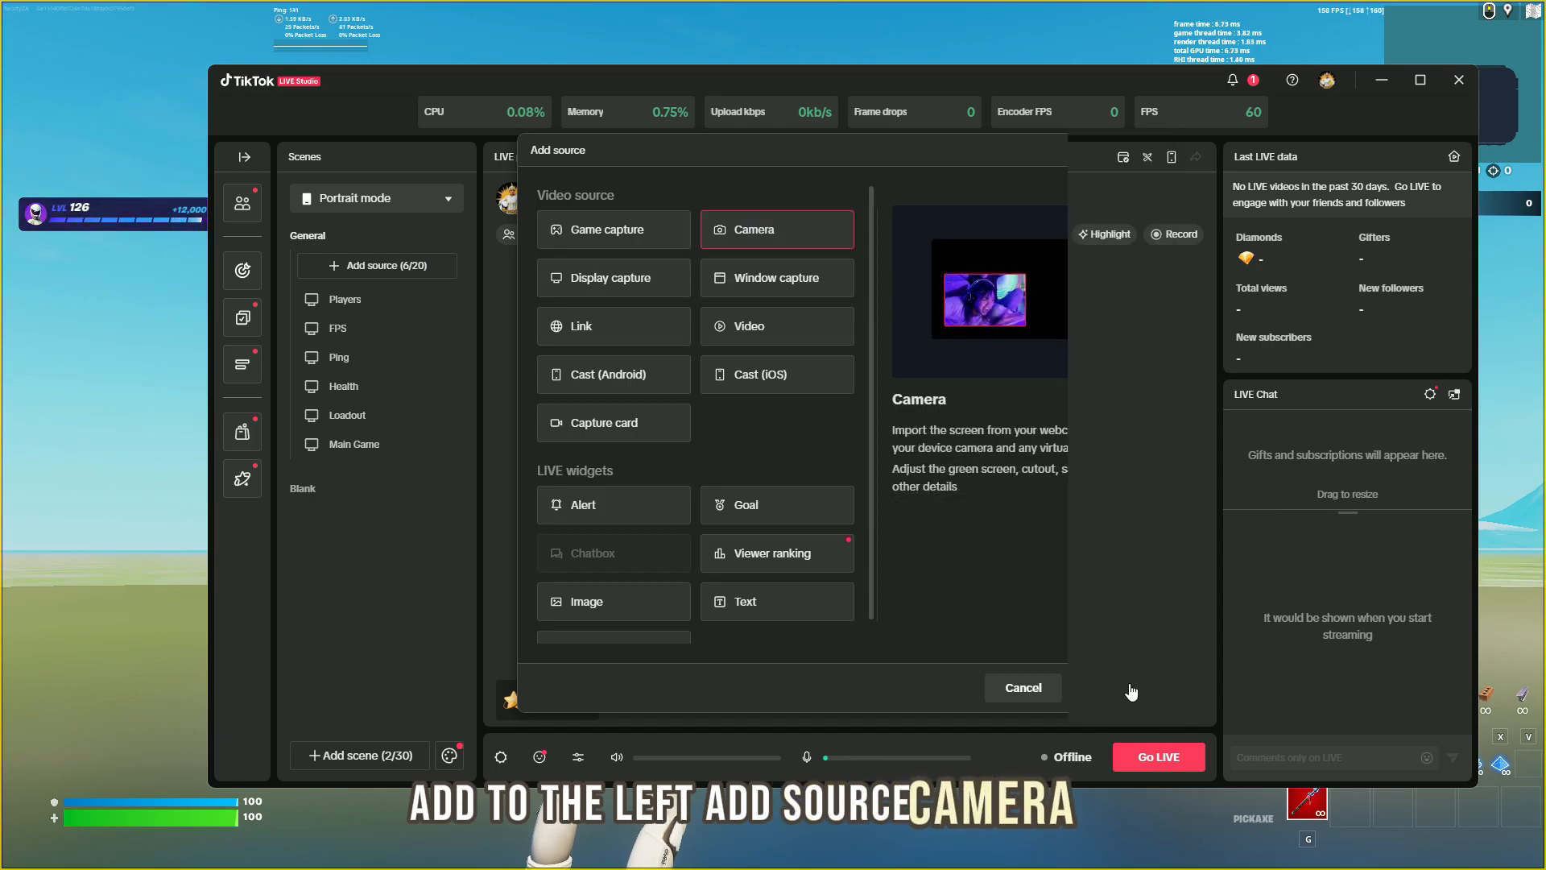
{"action": "left_click", "coordinate": [1111, 688]}
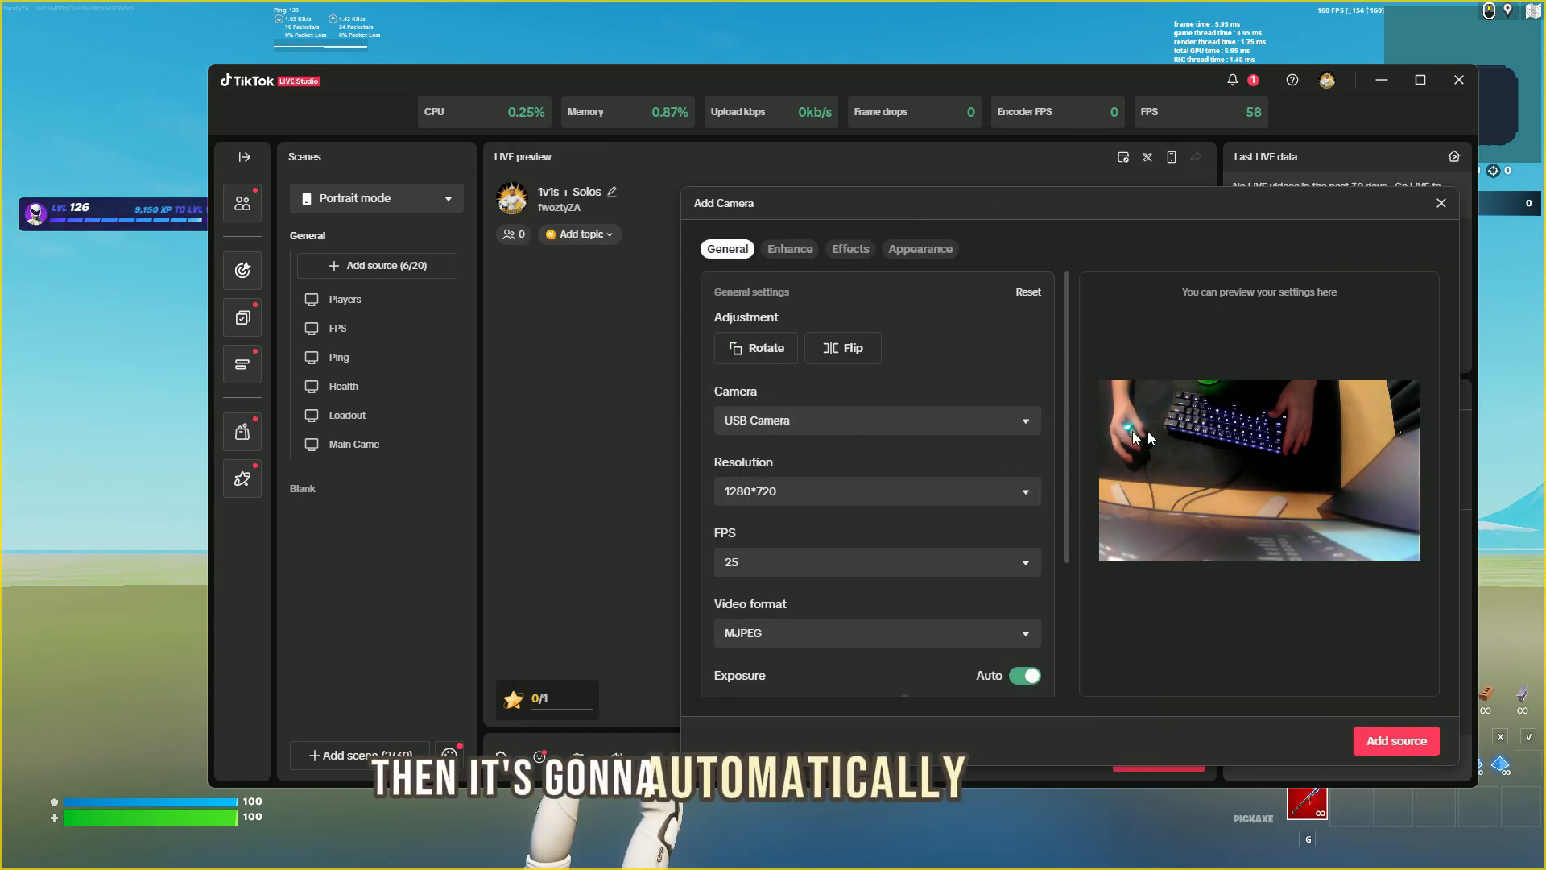
{"action": "left_click", "coordinate": [740, 427]}
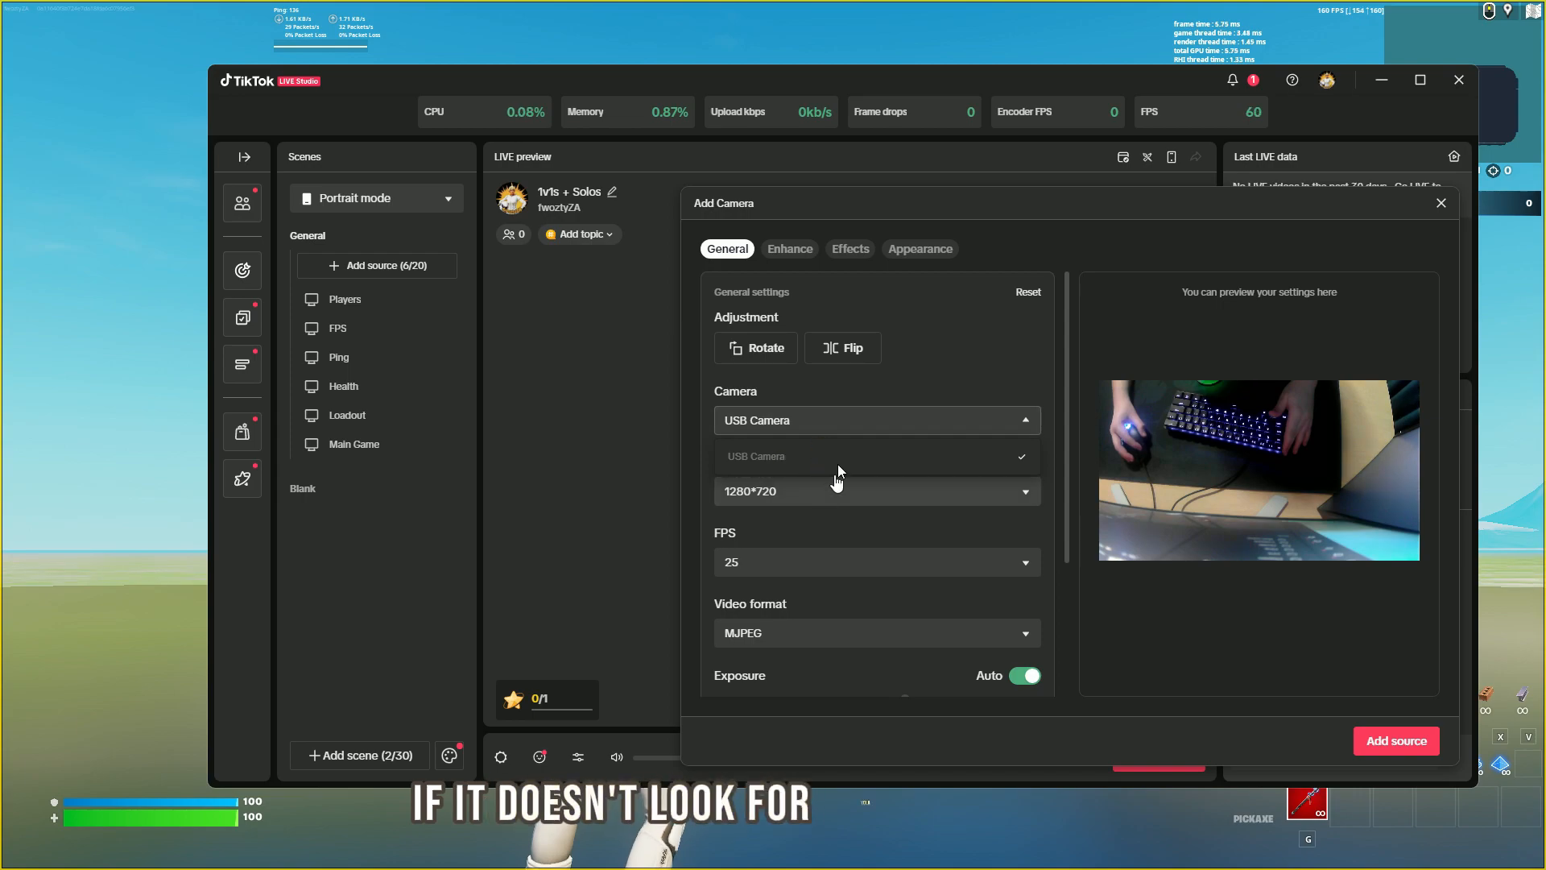
{"action": "left_click", "coordinate": [832, 419]}
Set the USB Camera's resolution to 1920*1080 and its FPS to 30, and add the camera to the scene
{"action": "left_click", "coordinate": [831, 487]}
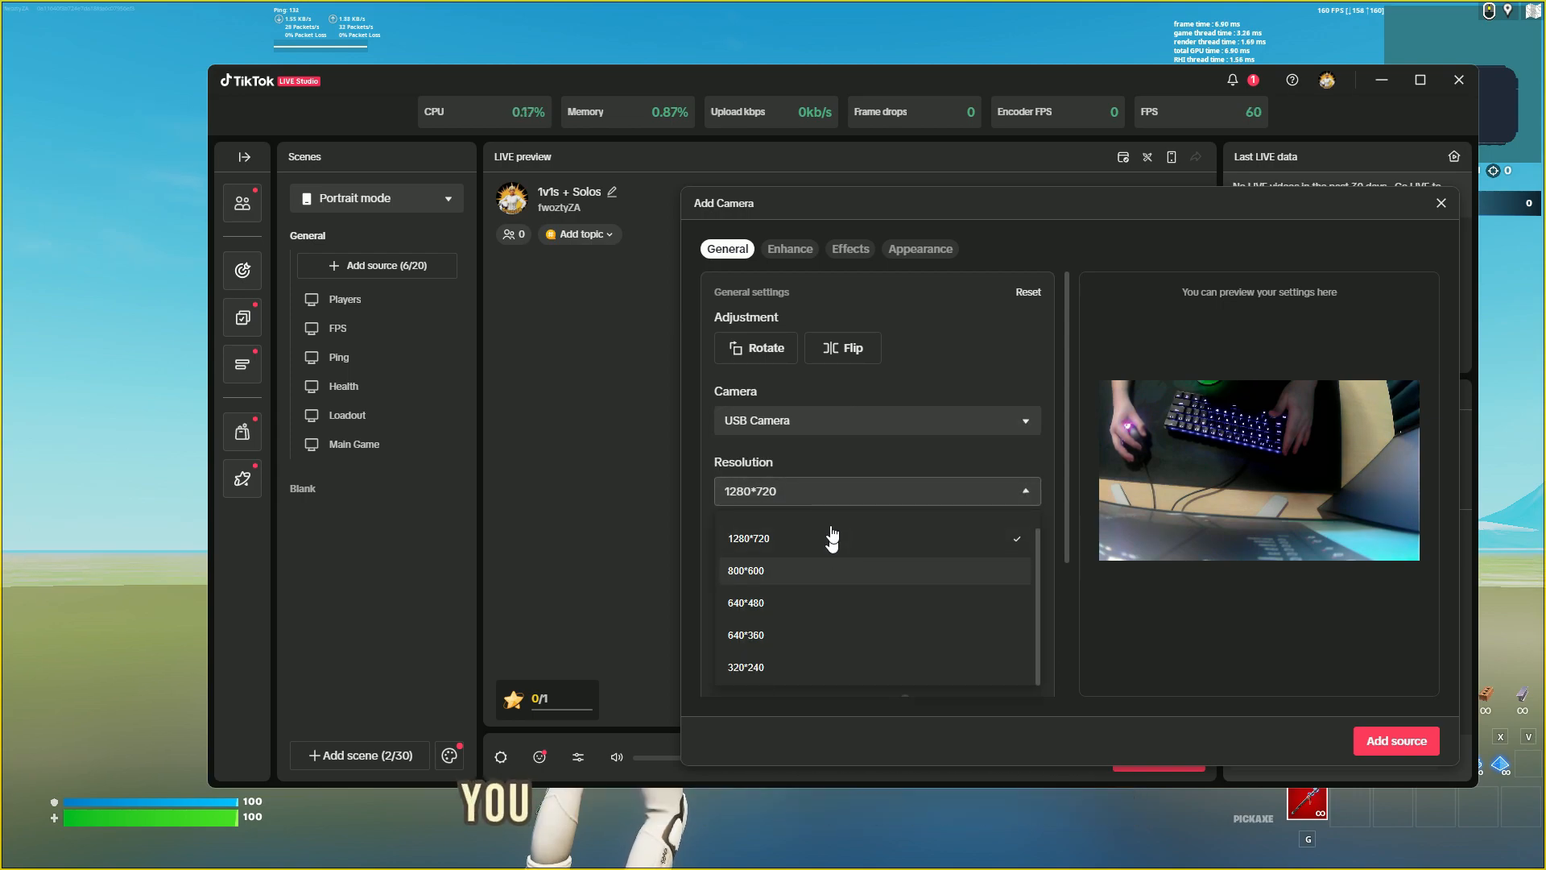
{"action": "left_click", "coordinate": [777, 538]}
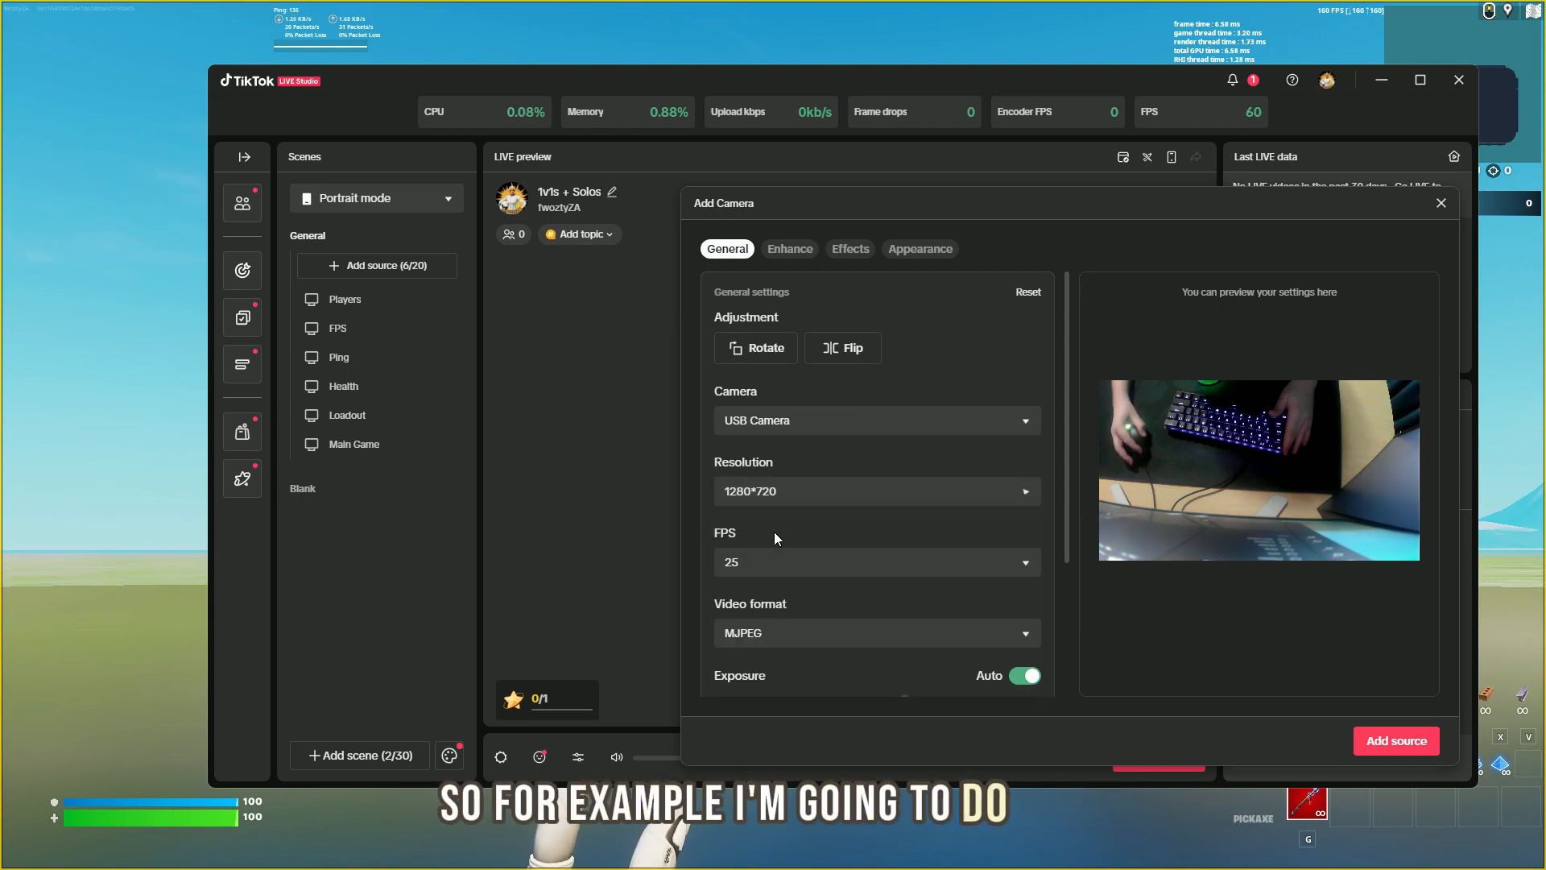
{"action": "scroll", "coordinate": [818, 514], "scroll_direction": "down", "scroll_amount": 2}
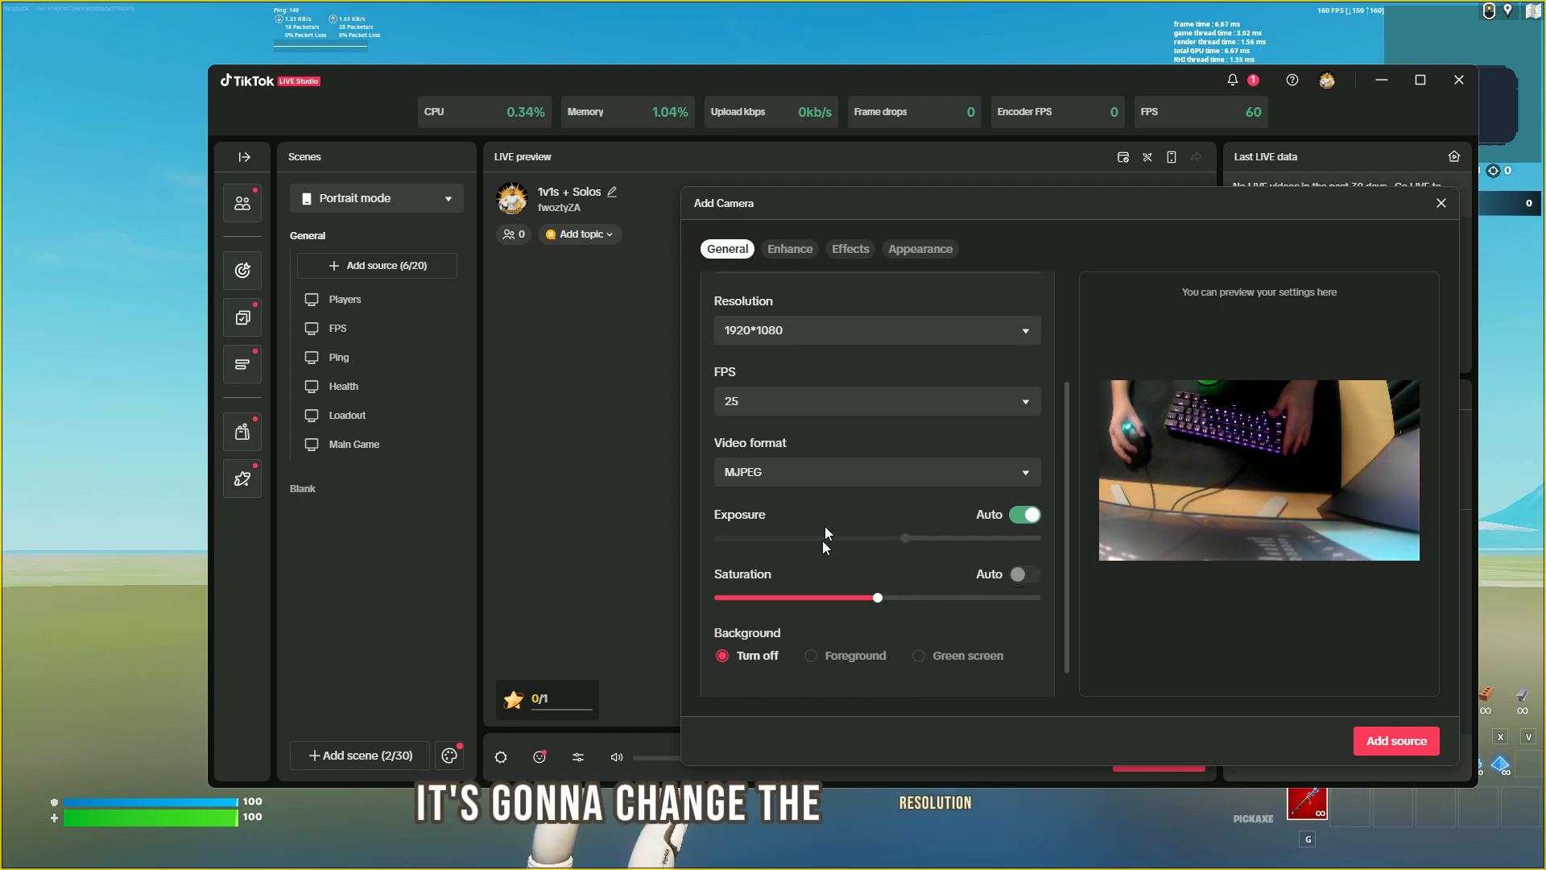
{"action": "left_click", "coordinate": [841, 400]}
{"action": "left_click", "coordinate": [764, 437]}
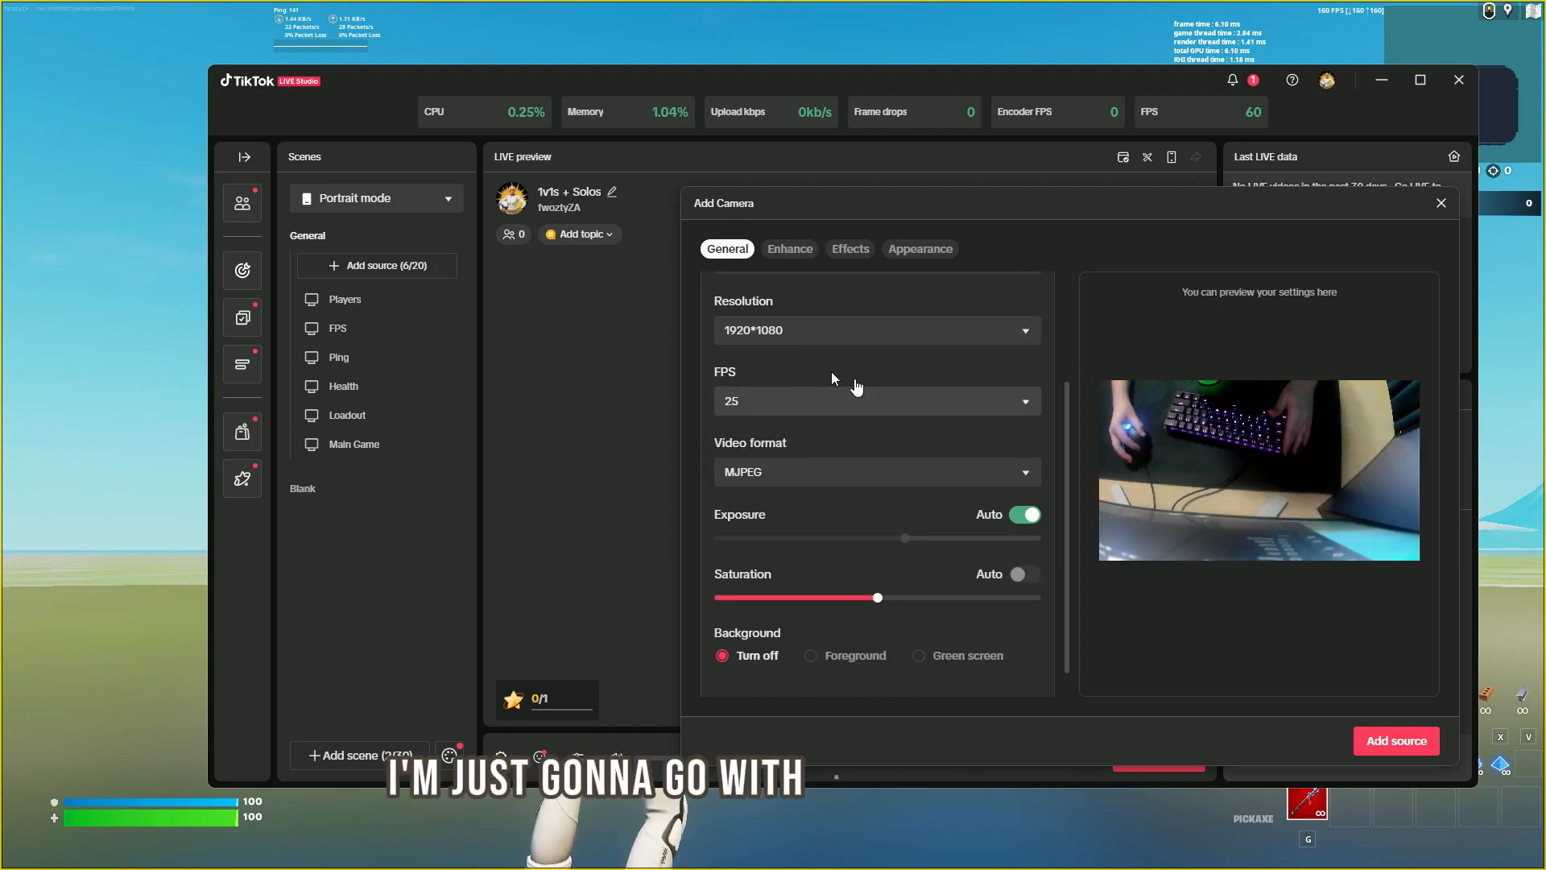
{"action": "scroll", "coordinate": [900, 540], "scroll_direction": "down", "scroll_amount": 1}
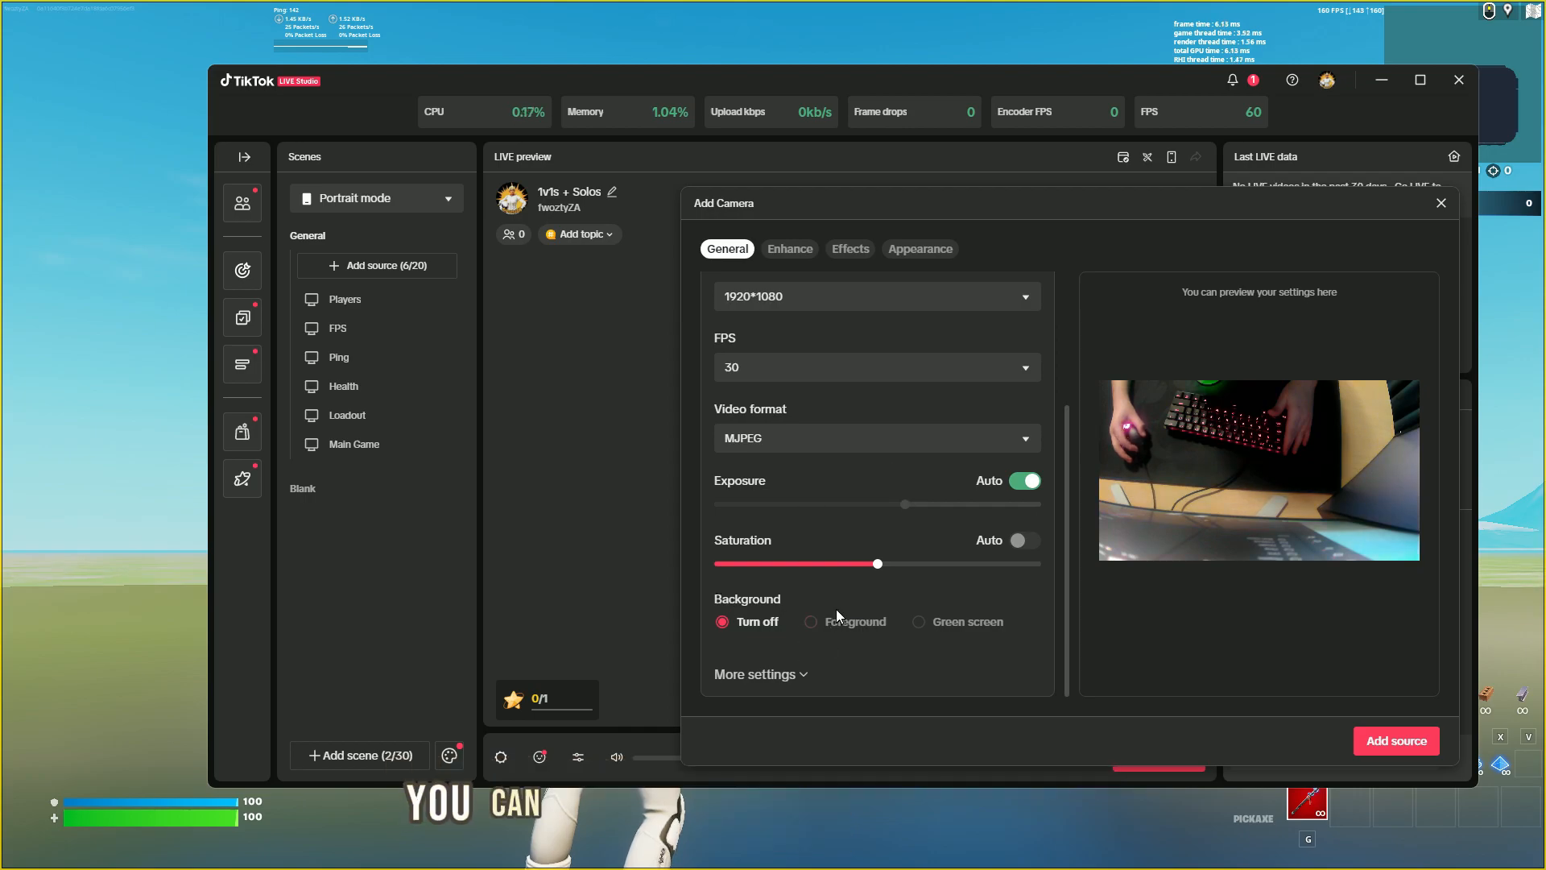
{"action": "scroll", "coordinate": [904, 501], "scroll_direction": "up", "scroll_amount": 3}
{"action": "scroll", "coordinate": [878, 515], "scroll_direction": "down", "scroll_amount": 3}
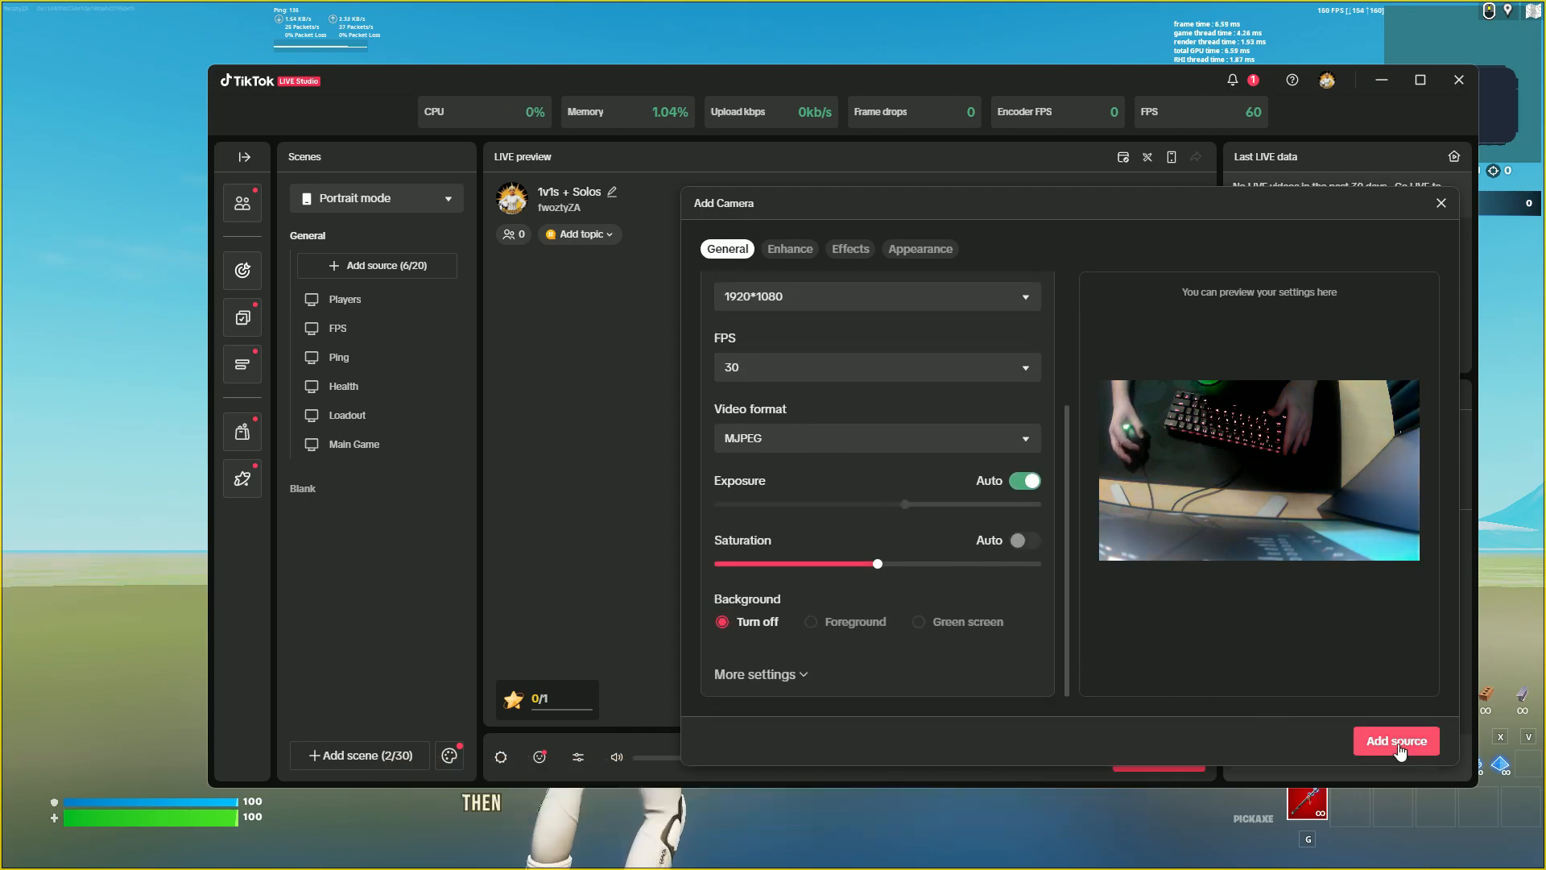
{"action": "left_click", "coordinate": [1396, 740]}
Move the camera feed into the empty area beneath the gameplay and rotate it so the keyboard and hands appear upright
{"action": "left_click_drag", "start_coordinate": [886, 324], "coordinate": [823, 455]}
{"action": "right_click", "coordinate": [865, 452]}
{"action": "left_click", "coordinate": [890, 445]}
{"action": "right_click", "coordinate": [834, 493]}
{"action": "left_click", "coordinate": [863, 442]}
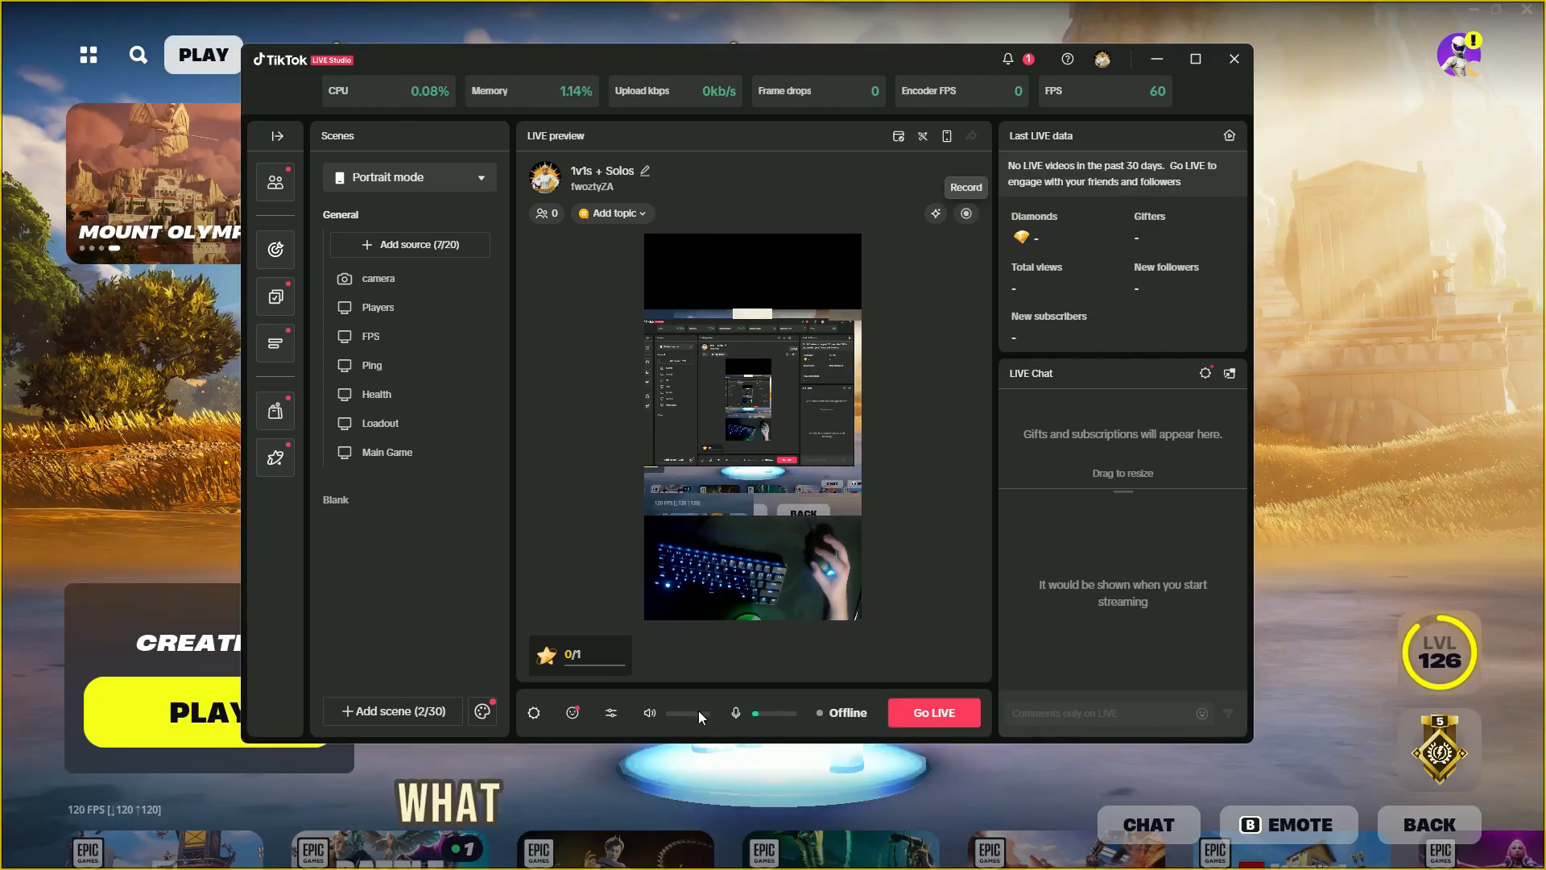
Examine the microphone devices available for adding in the audio mixer, and close the dialog without adding one
{"action": "left_click", "coordinate": [611, 712]}
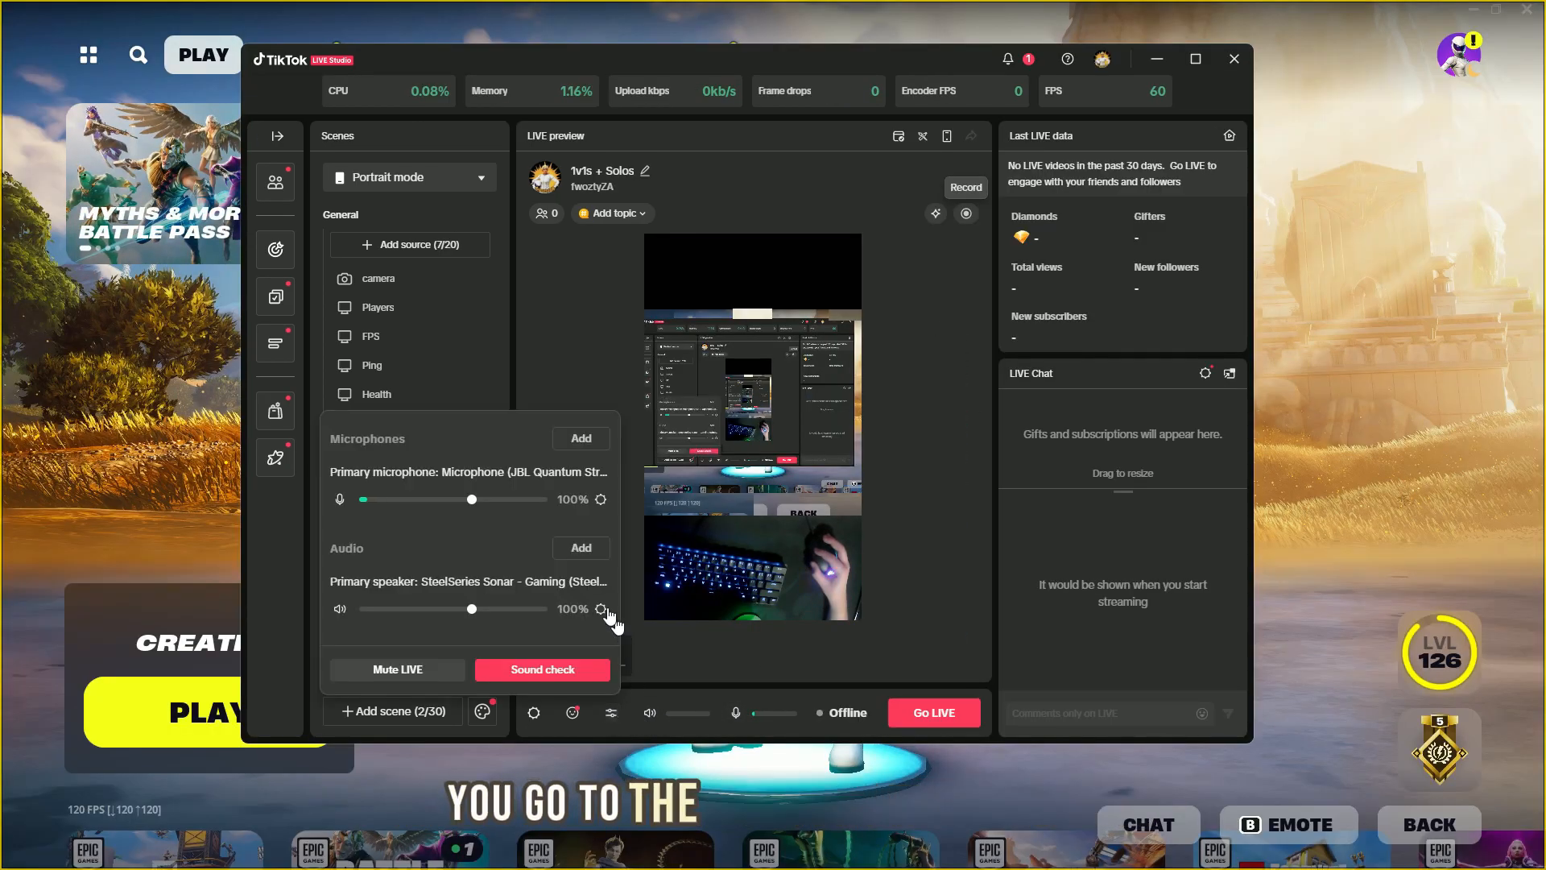
{"action": "left_click", "coordinate": [581, 437]}
{"action": "left_click", "coordinate": [853, 305]}
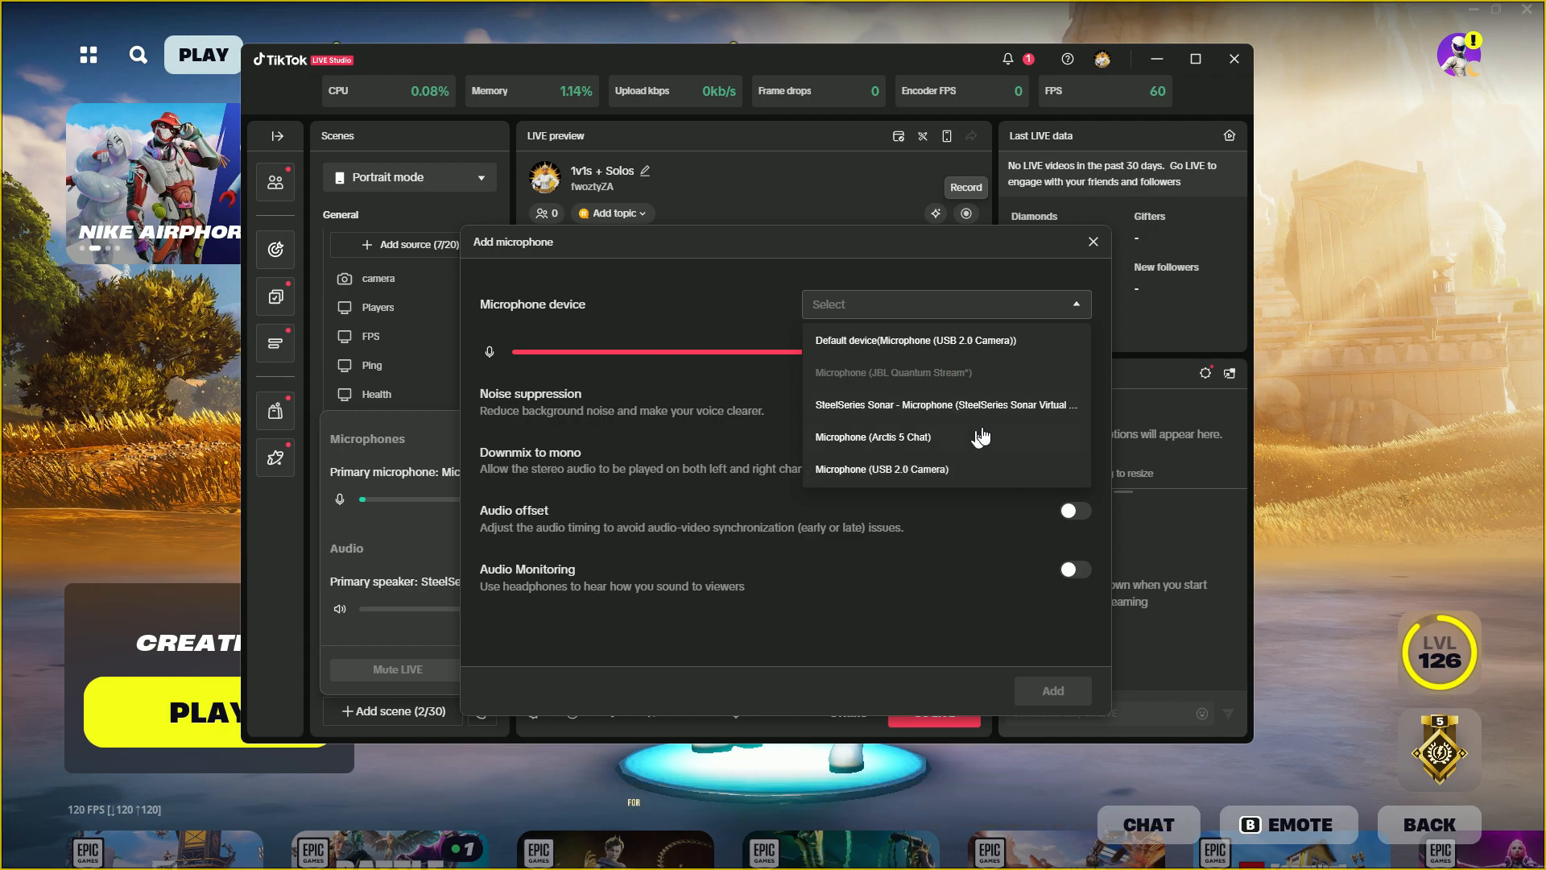
{"action": "left_click", "coordinate": [1093, 242]}
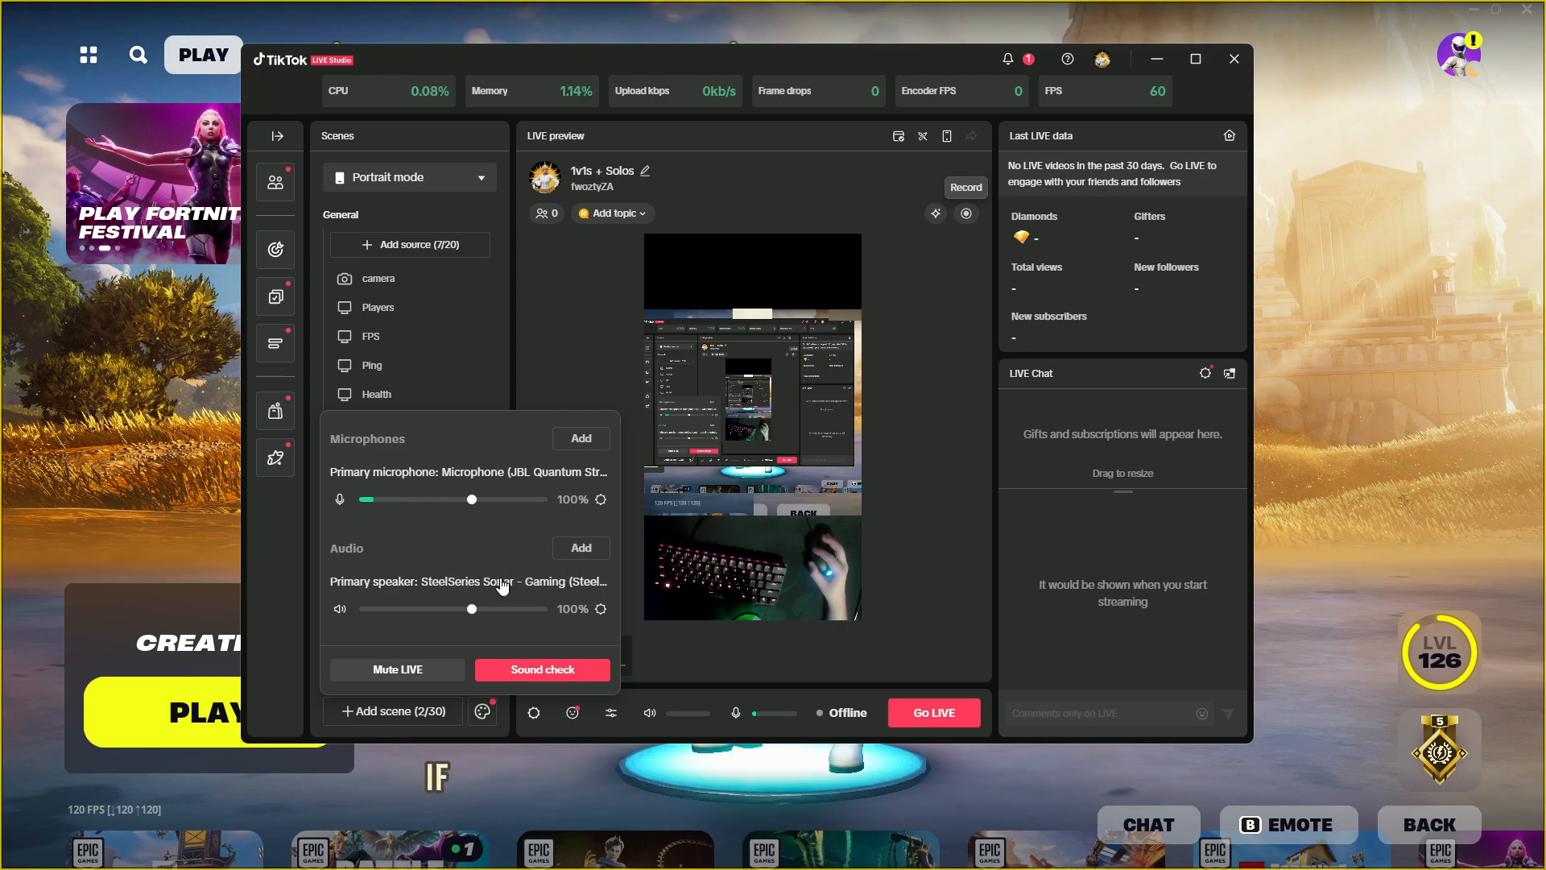
Open the dialog for adding an audio source and look through the available audio devices
{"action": "left_click", "coordinate": [581, 547]}
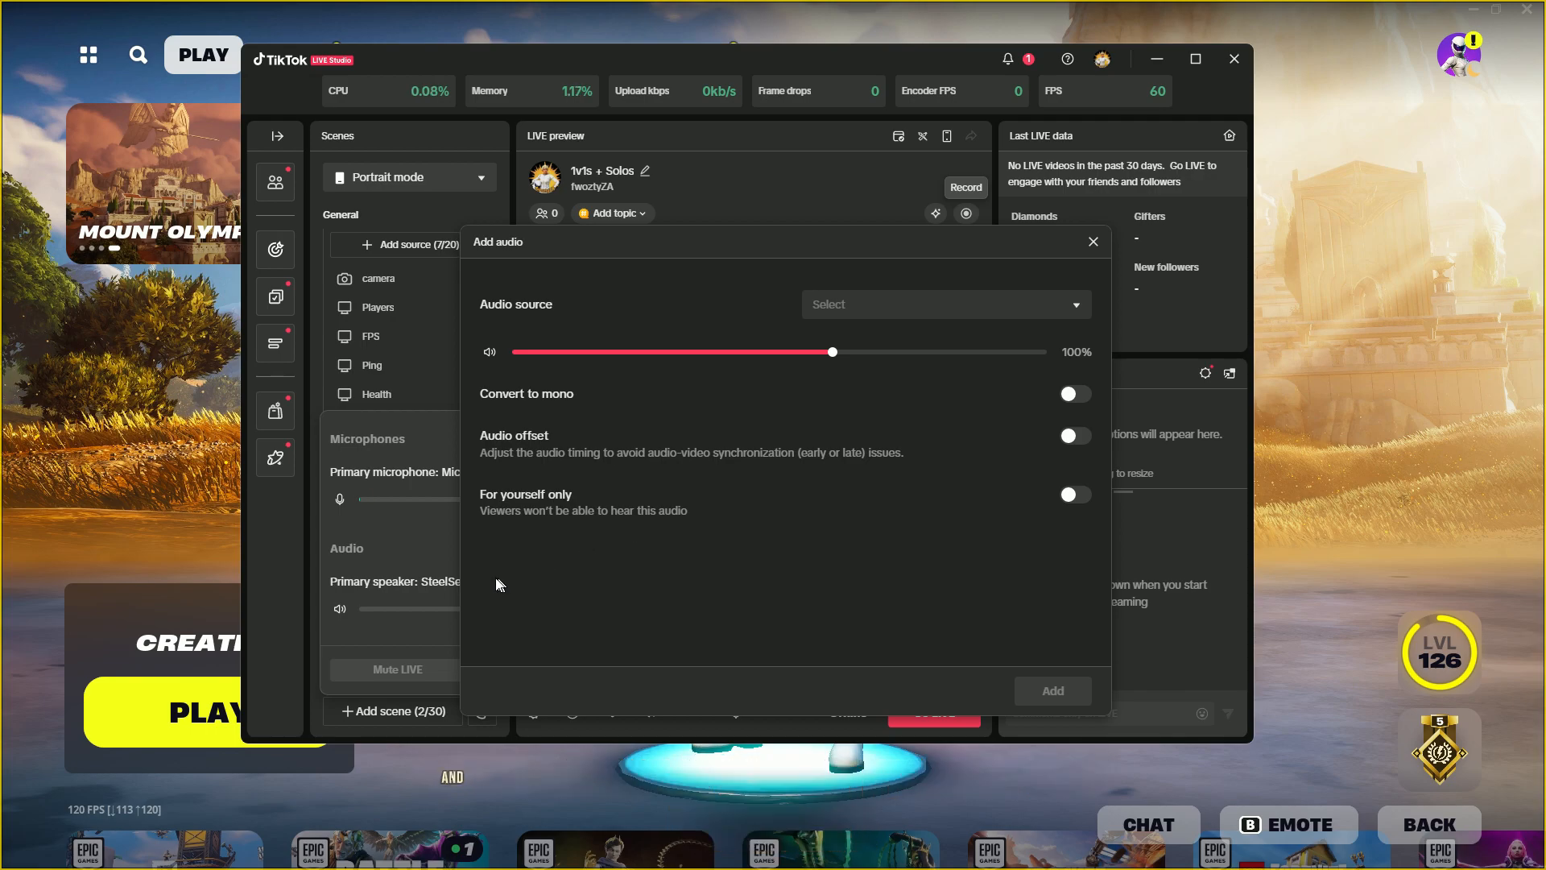
{"action": "left_click", "coordinate": [932, 312]}
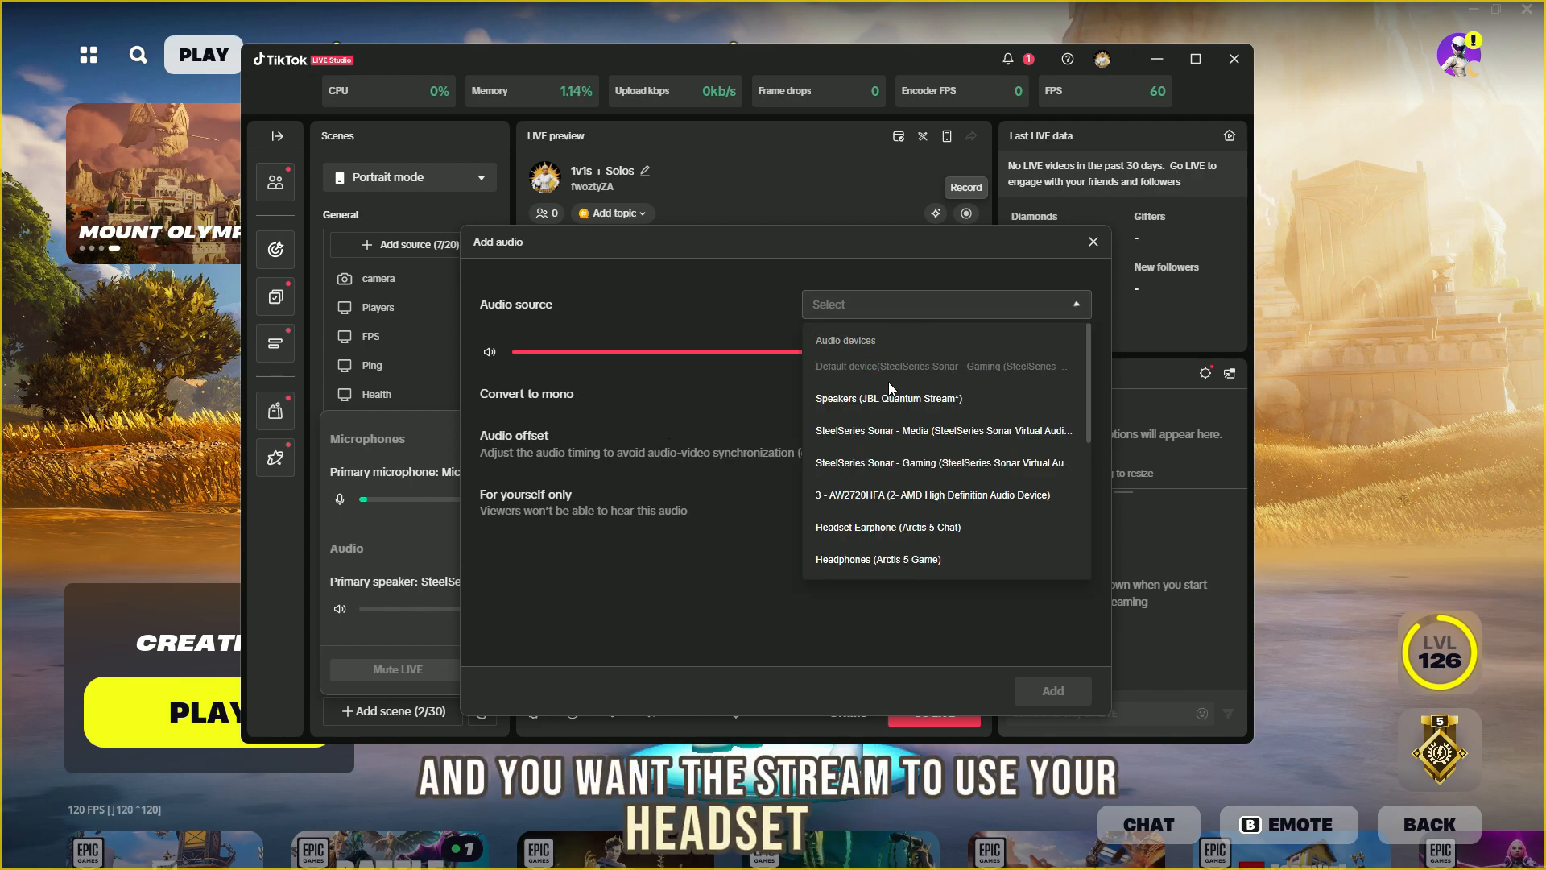
{"action": "scroll", "coordinate": [918, 451], "scroll_direction": "down", "scroll_amount": 5}
{"action": "scroll", "coordinate": [914, 436], "scroll_direction": "up", "scroll_amount": 5}
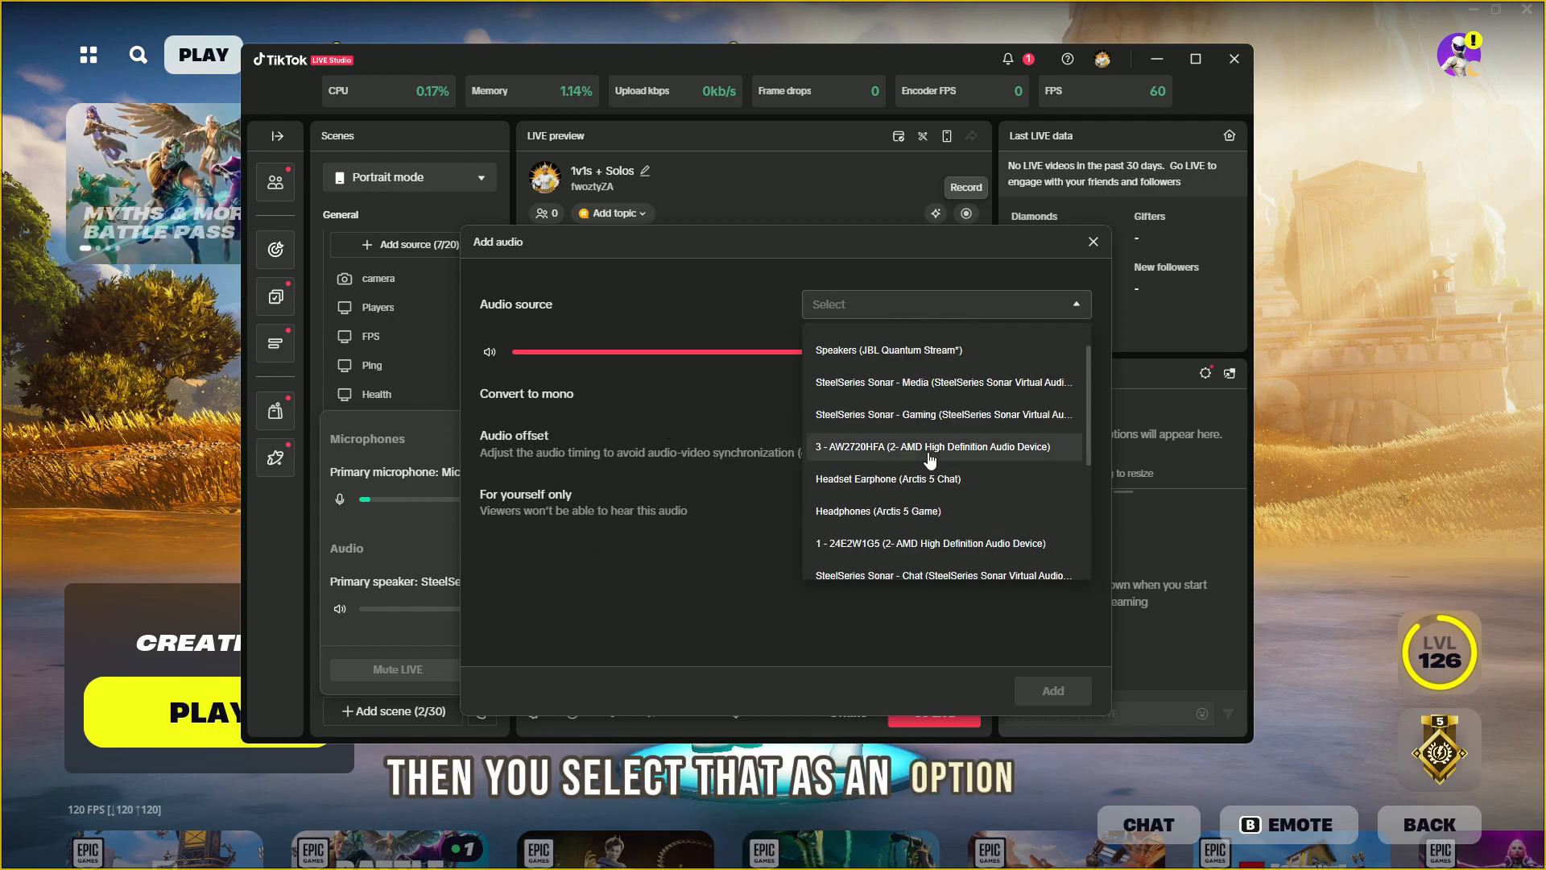